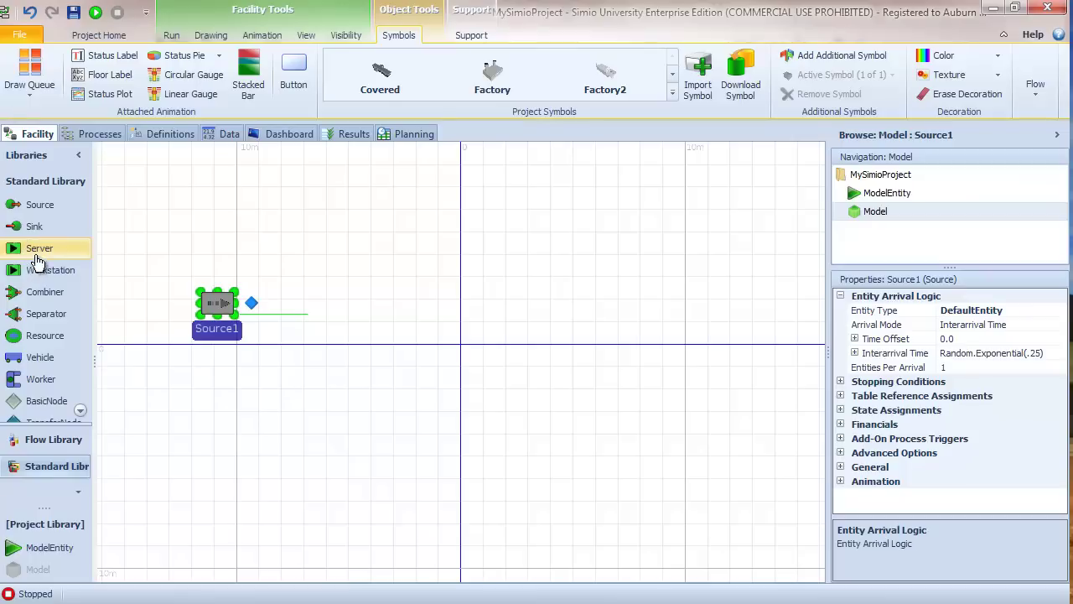
- Place three Servers in a vertical column beside the source and a Sink on their far side
drag(30, 250, 432, 417)
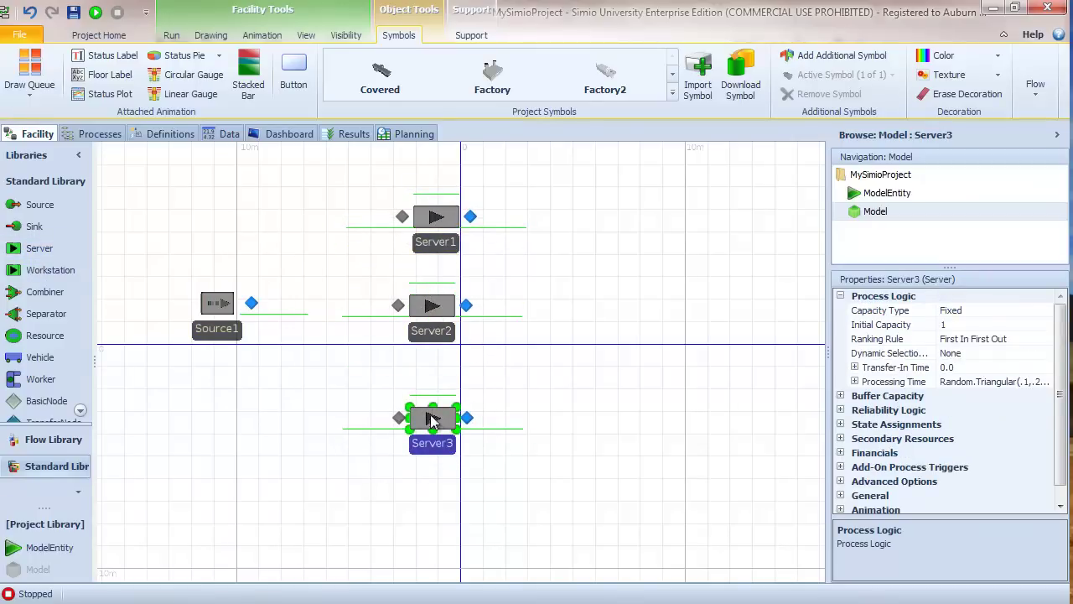
drag(33, 226, 743, 312)
click(280, 378)
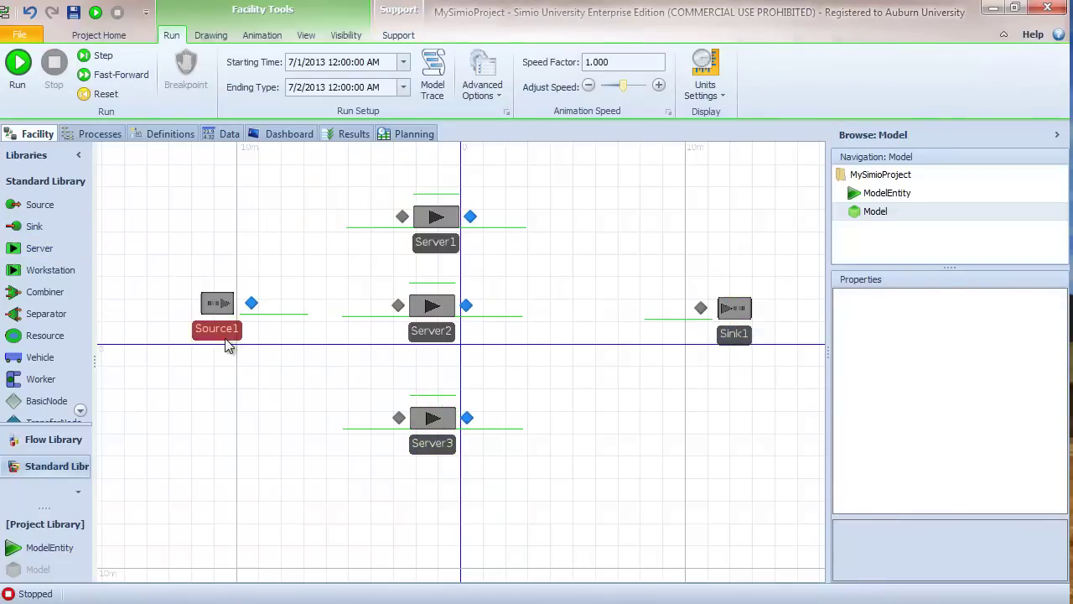
- Nudge Source1 slightly and place a ModelEntity instance just below it
drag(223, 335, 218, 338)
drag(67, 545, 219, 375)
click(235, 438)
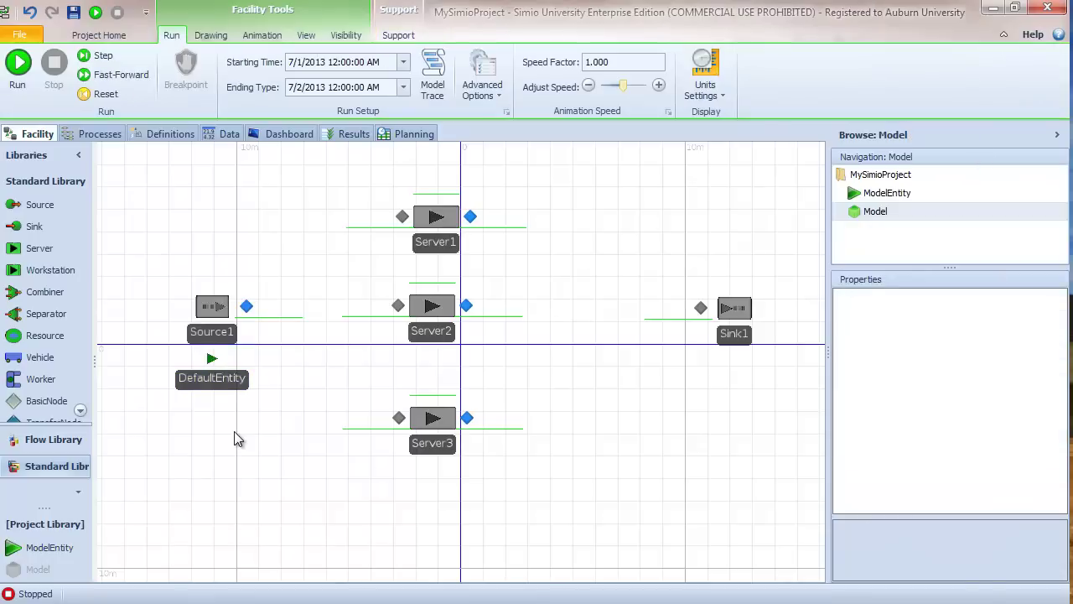
scroll(235, 436, up, 1)
scroll(234, 436, down, 1)
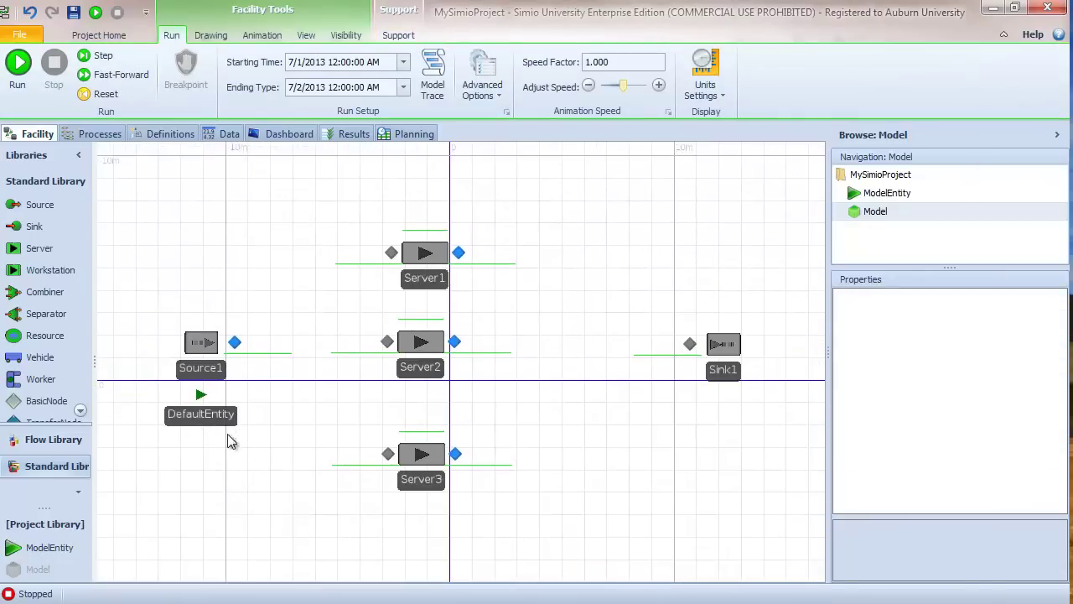
- Link Source1's output node to the input nodes of Server1, Server2 and Server3 with Connectors
click(81, 411)
scroll(78, 394, down, 1)
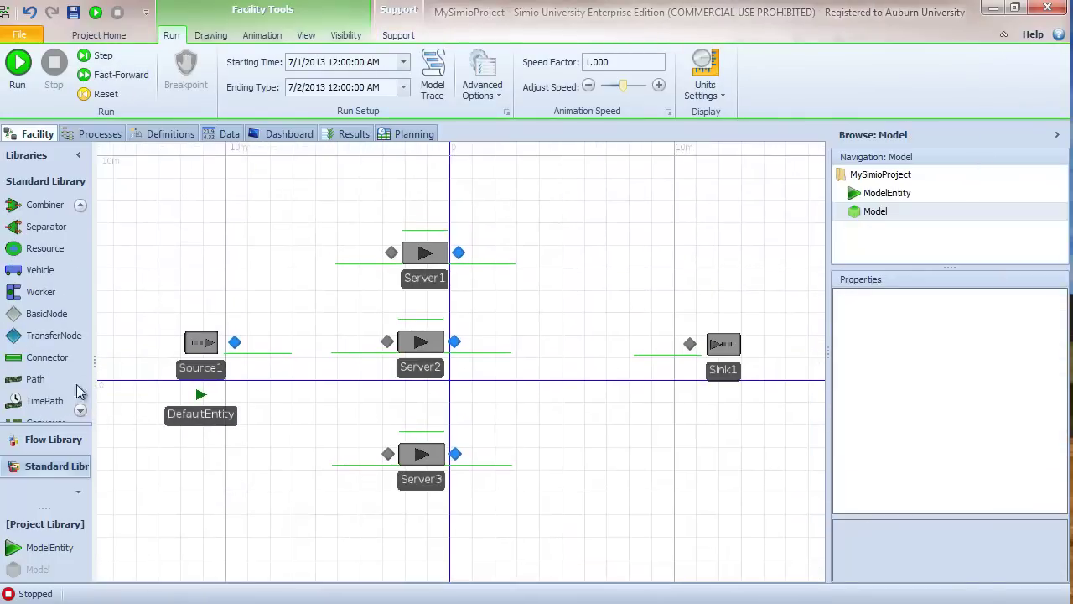
click(70, 361)
click(391, 252)
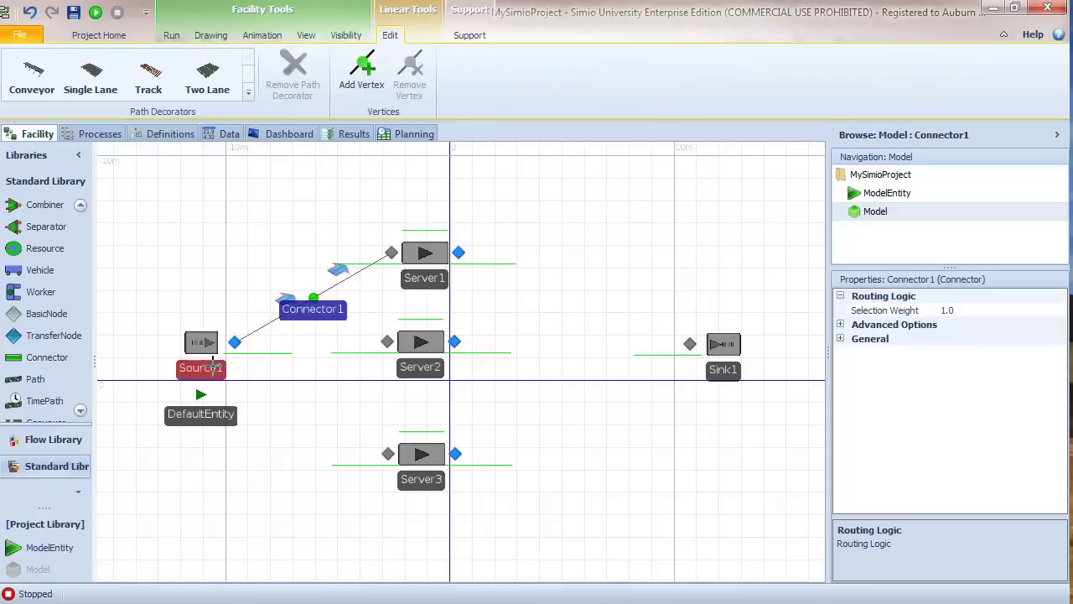
click(239, 342)
click(389, 340)
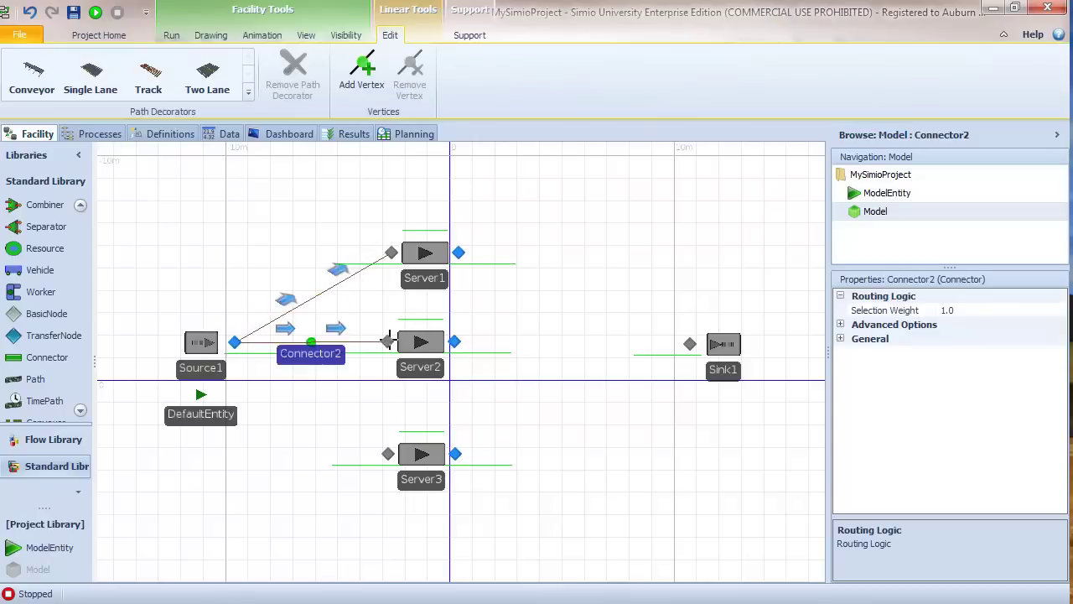
click(235, 342)
click(387, 453)
- Link the output nodes of Server3, Server2 and Server1 to Sink1's input node with Connectors
click(454, 453)
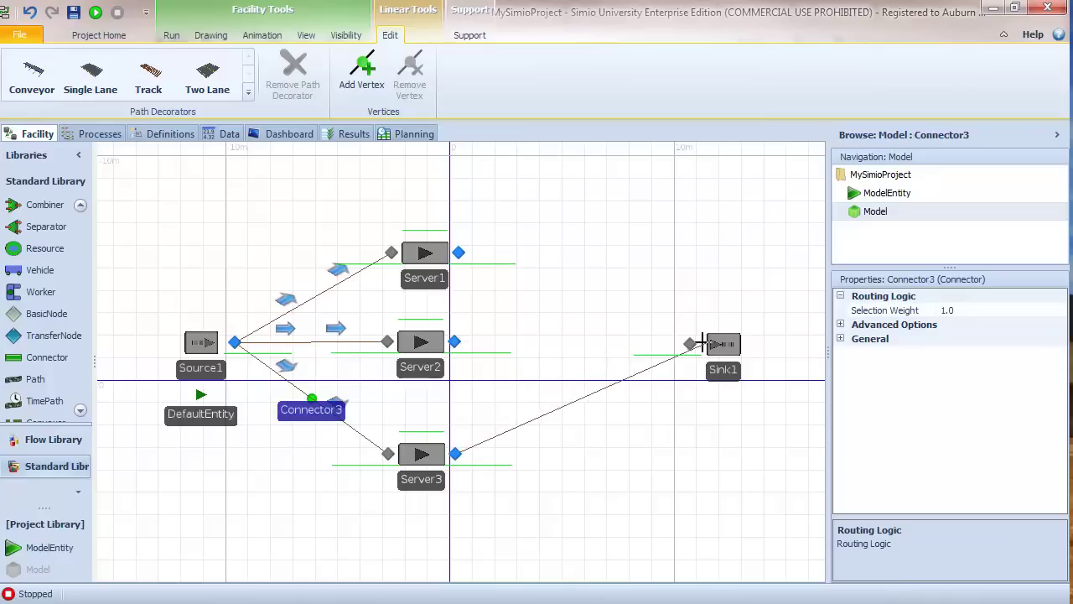
click(689, 344)
click(454, 341)
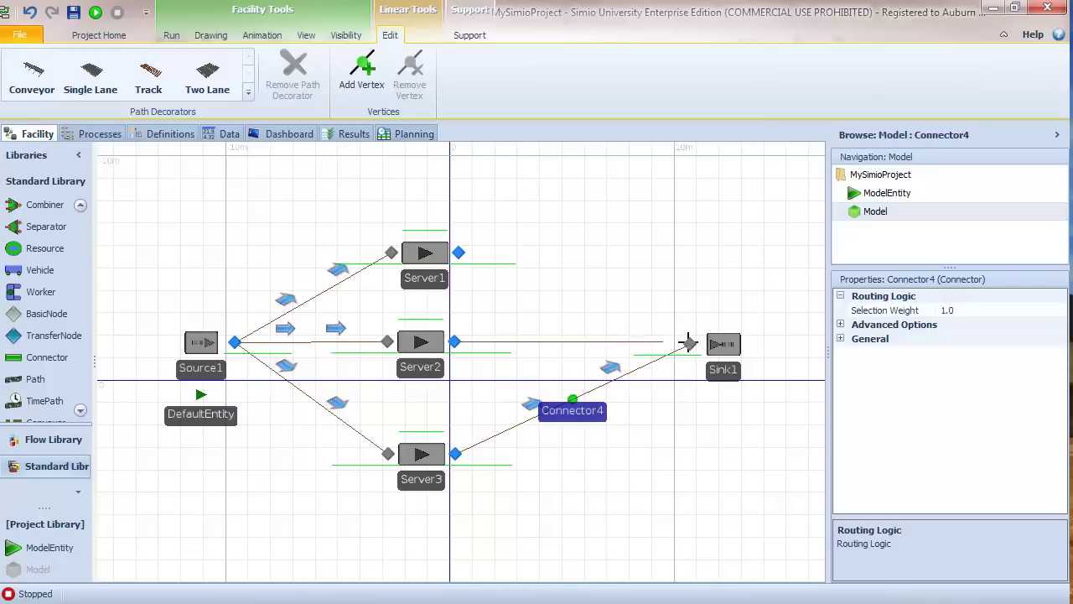
click(689, 344)
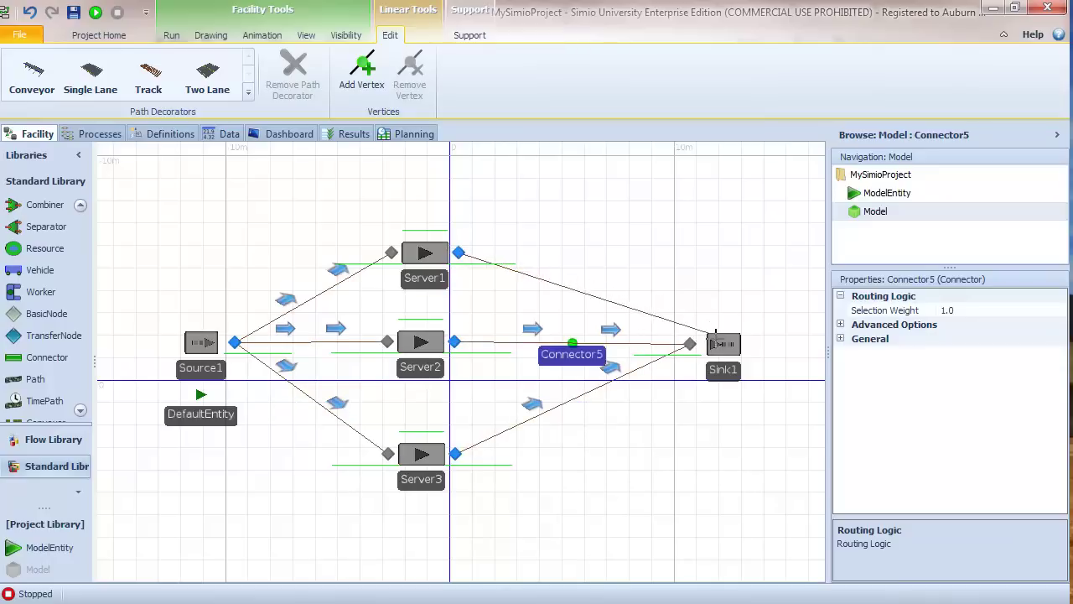
click(689, 343)
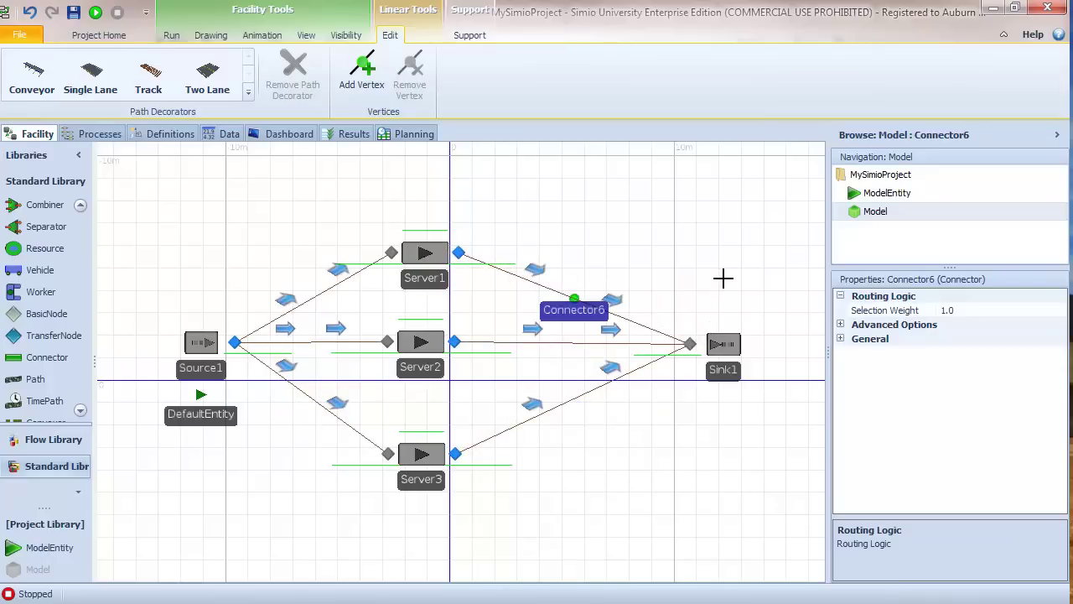
- Run the simulation with the animation speed factor raised to 25 and stop the run
click(94, 11)
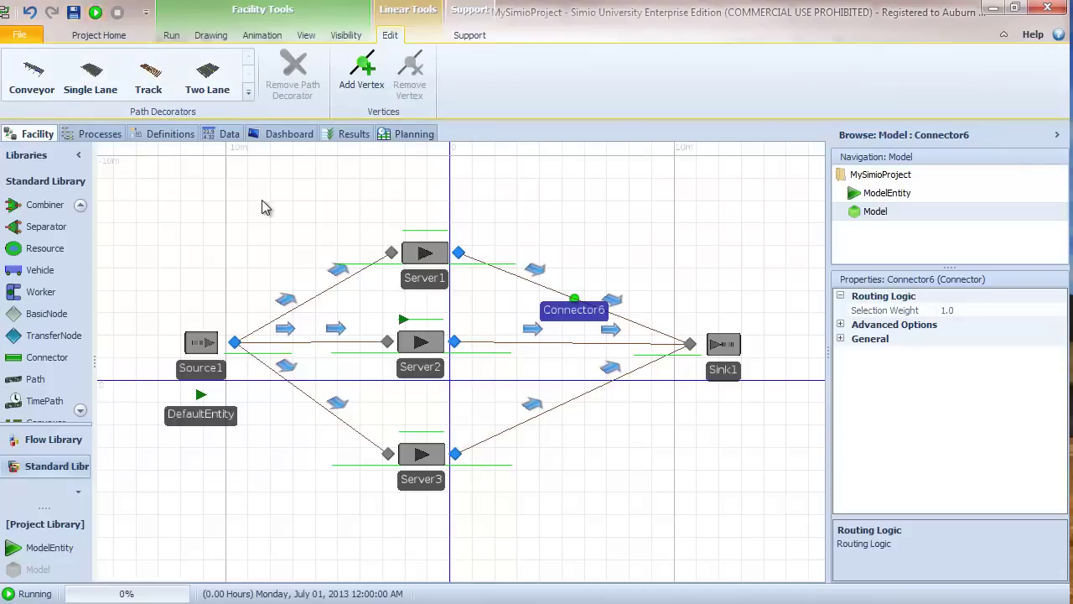
drag(262, 208, 305, 219)
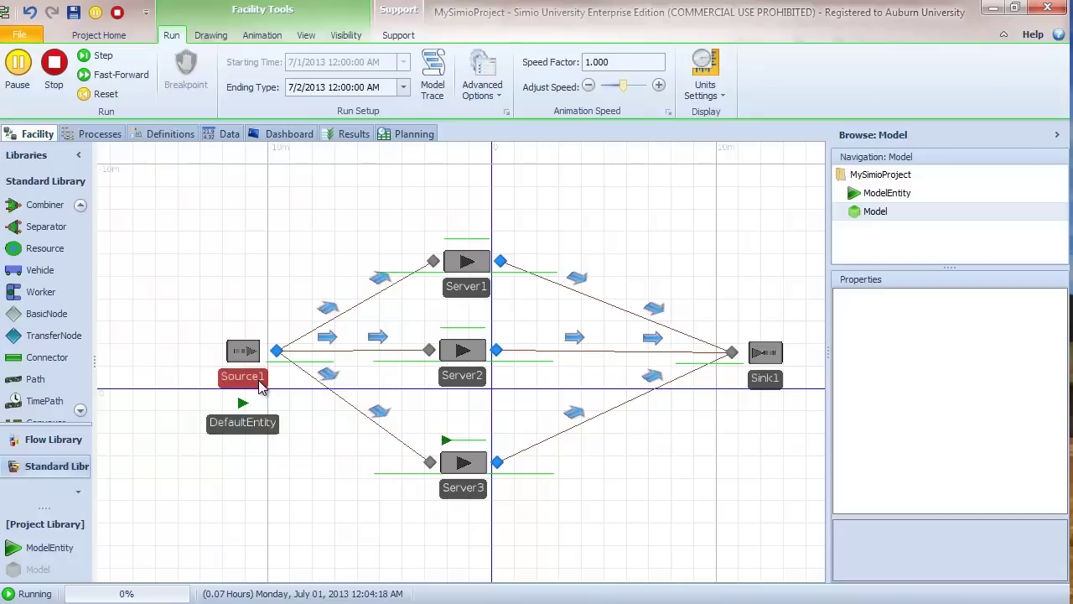
double_click(605, 69)
key(Return)
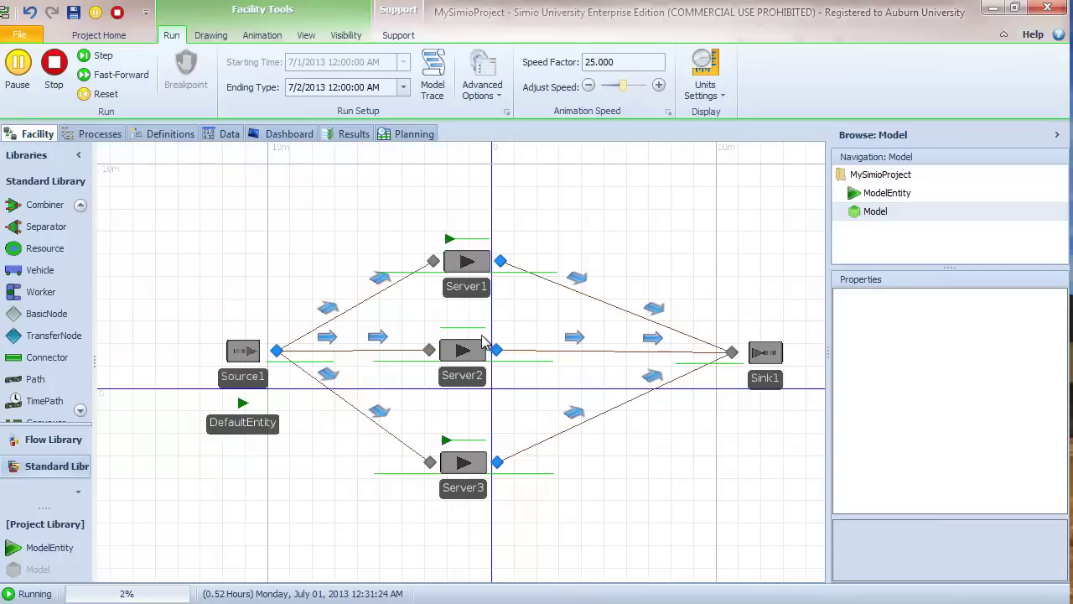
key(shift+F5)
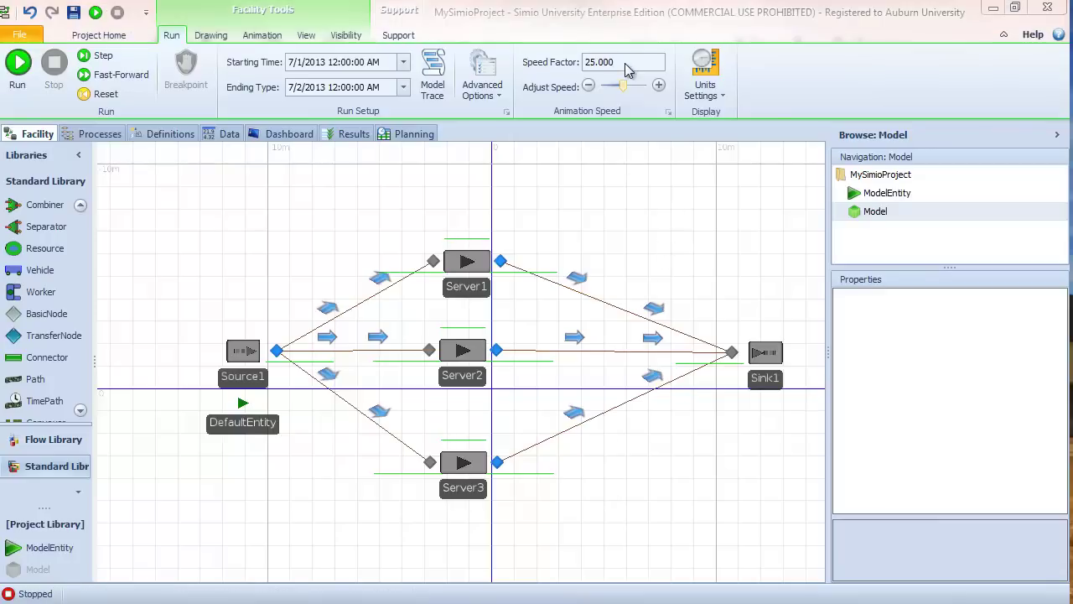
- Set the animation speed factor to 5
drag(627, 70, 584, 69)
text(5)
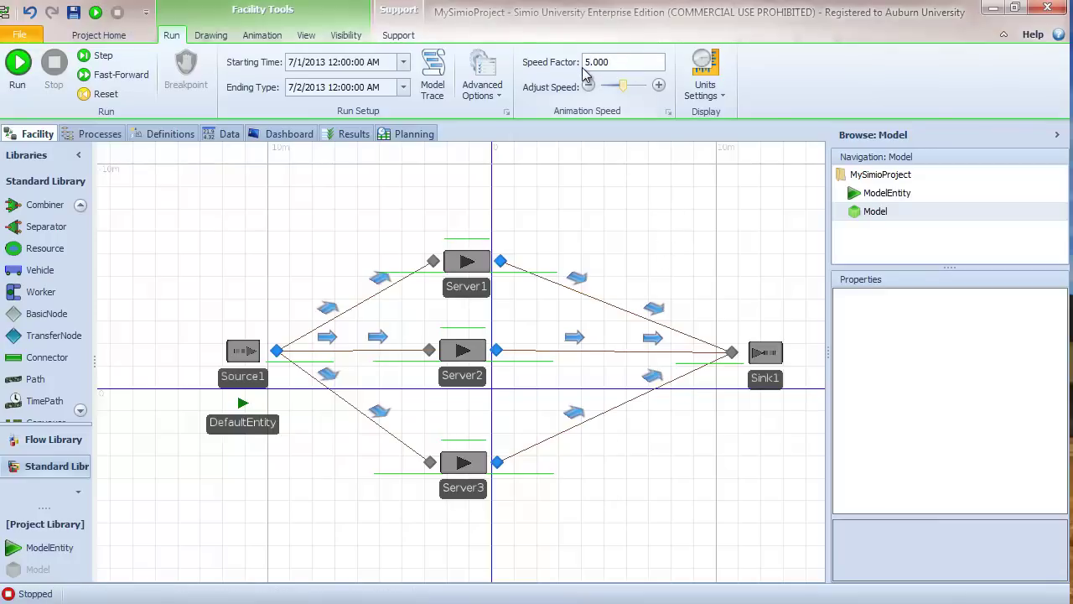
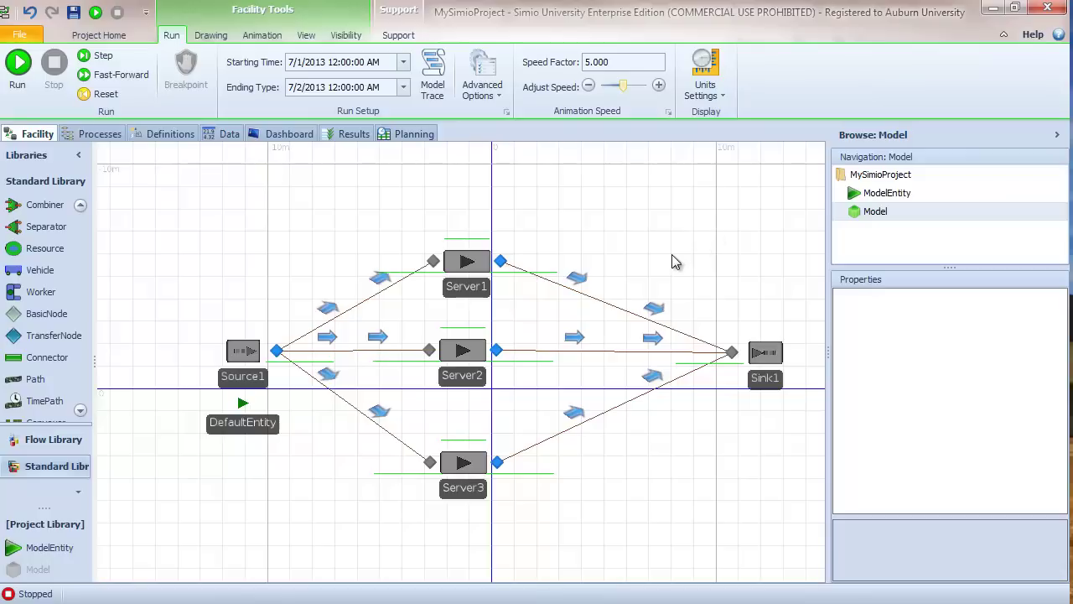
- Set Source1's interarrival time to Random.Exponential(1)
click(242, 352)
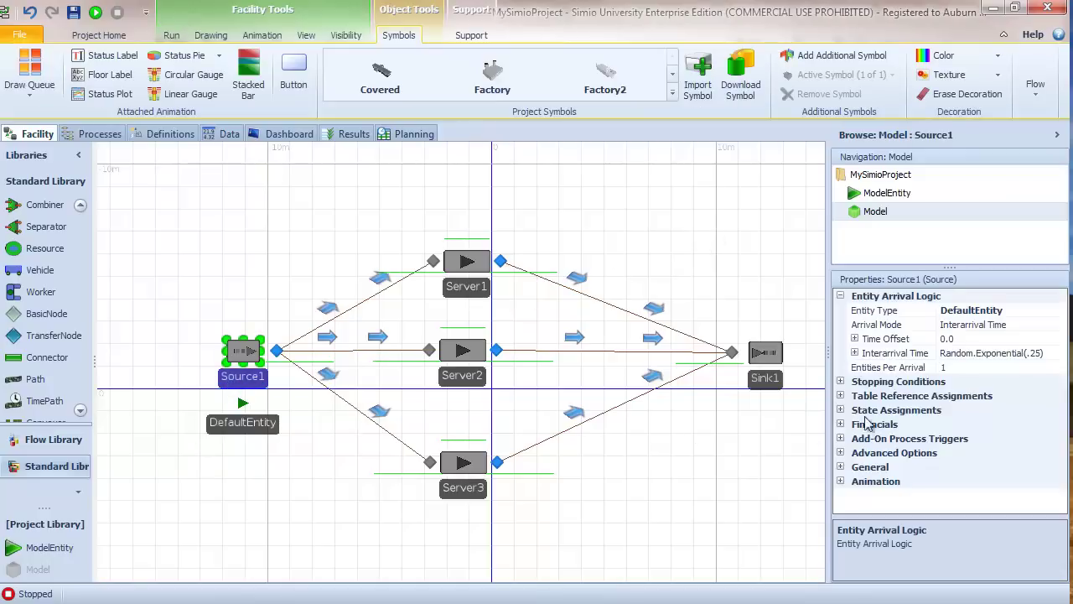
click(991, 356)
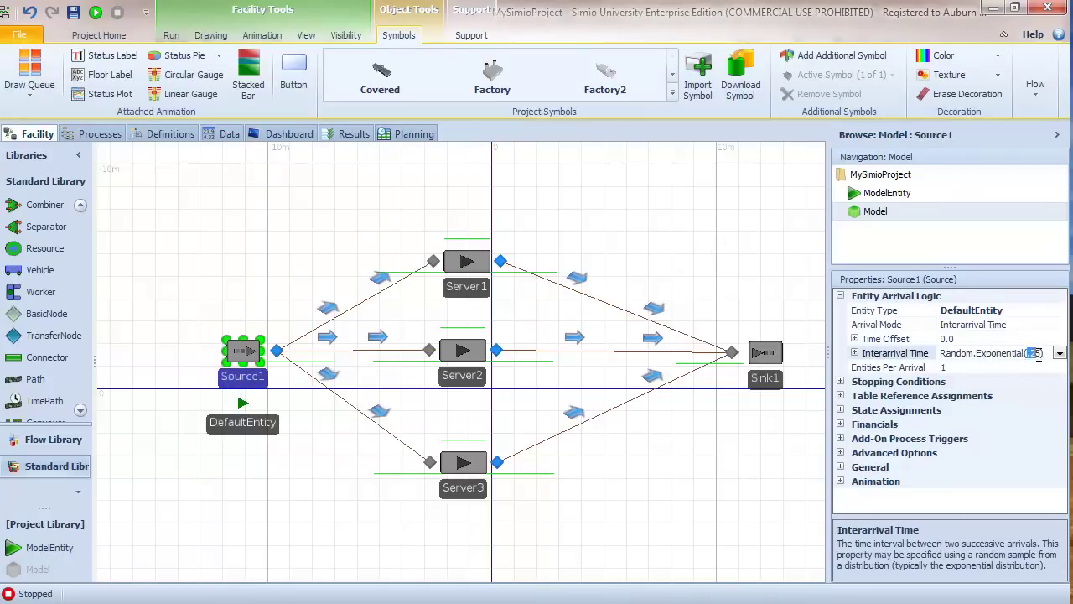
text(1)
key(Return)
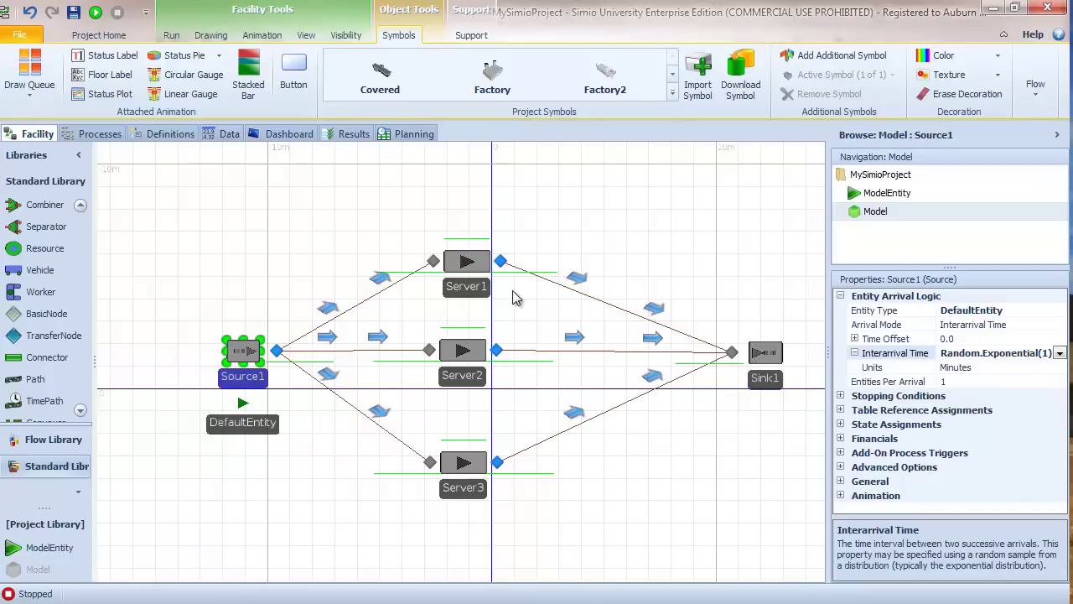
- Set Server1's processing time to Random.Exponential(10)
click(468, 291)
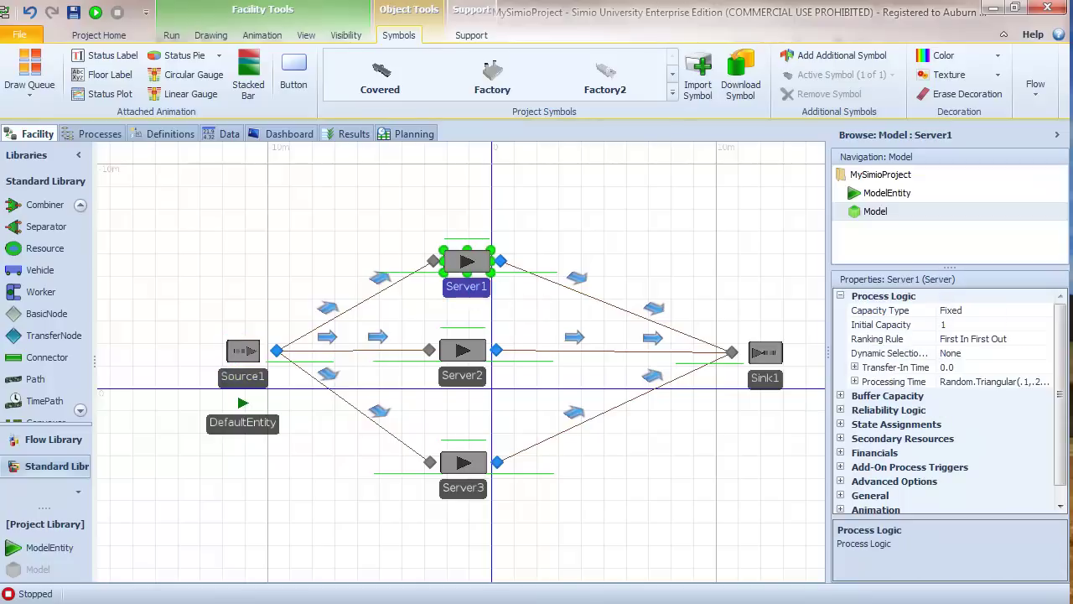
click(996, 382)
click(1045, 381)
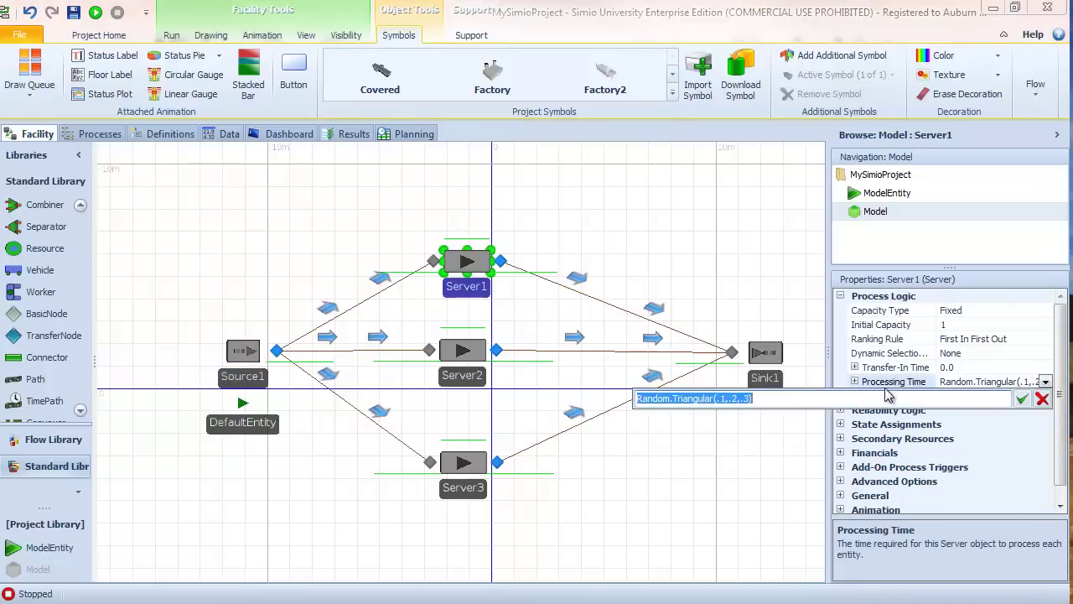
click(816, 403)
key(BackSpace)
key(BackSpace)
key(BackSpace)
key(BackSpace)
key(BackSpace)
key(BackSpace)
key(BackSpace)
key(BackSpace)
key(BackSpace)
key(BackSpace)
key(BackSpace)
key(BackSpace)
key(BackSpace)
key(BackSpace)
key(BackSpace)
key(BackSpace)
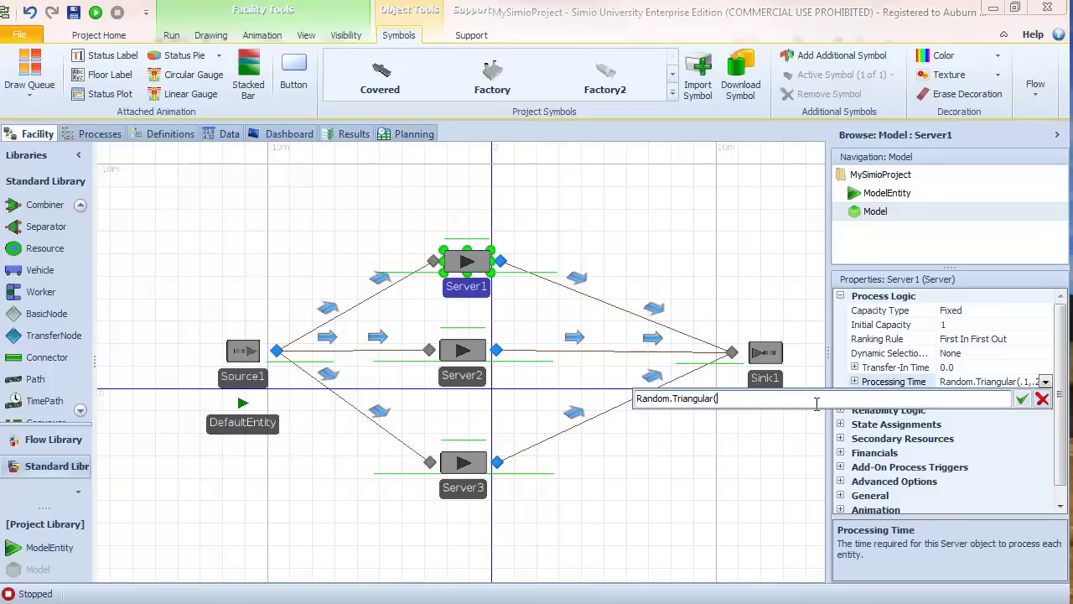
key(BackSpace)
text(Expon)
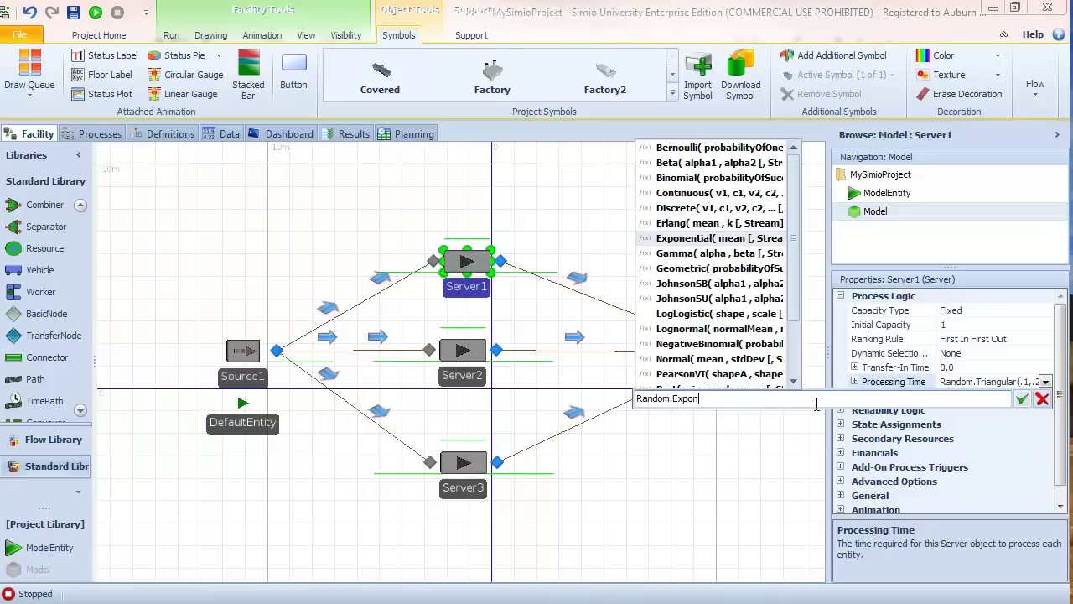
key(Tab)
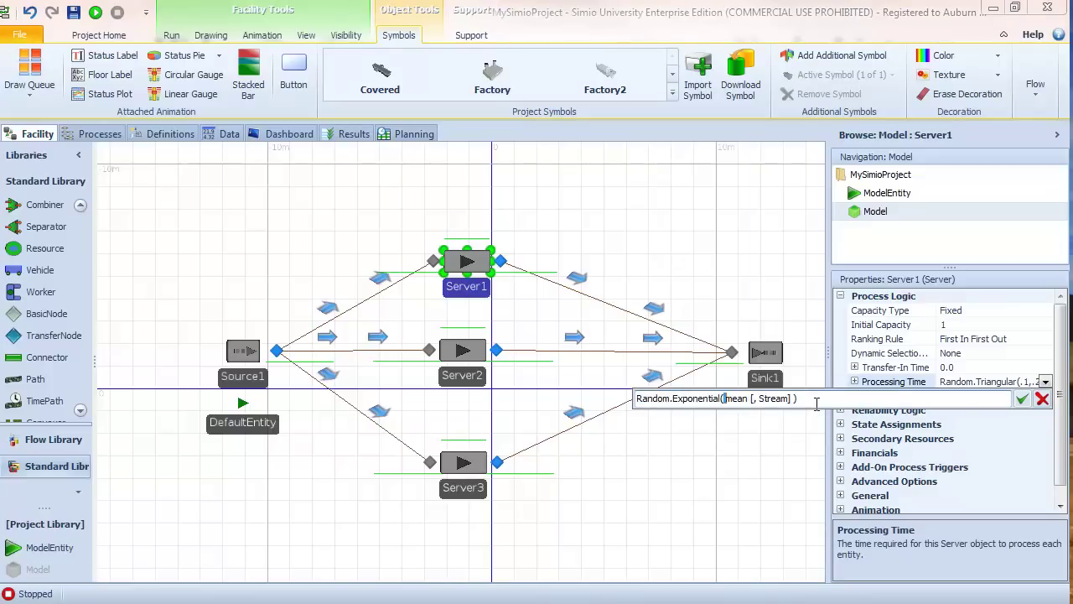
key(shift+Right)
key(shift+Right)
key(shift+Right)
key(shift+Right)
key(shift+Right)
key(shift+Right)
key(shift+Right)
key(shift+Right)
key(shift+Right)
key(shift+Right)
key(shift+Right)
key(shift+Right)
key(shift+Right)
key(shift+Right)
key(shift+Right)
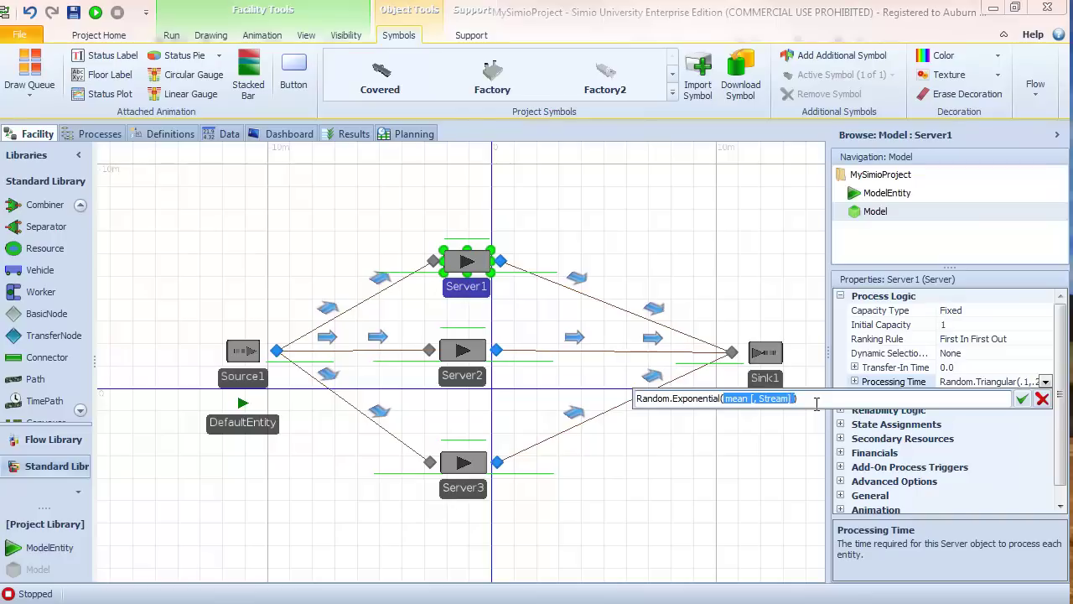
text(10)
key(Return)
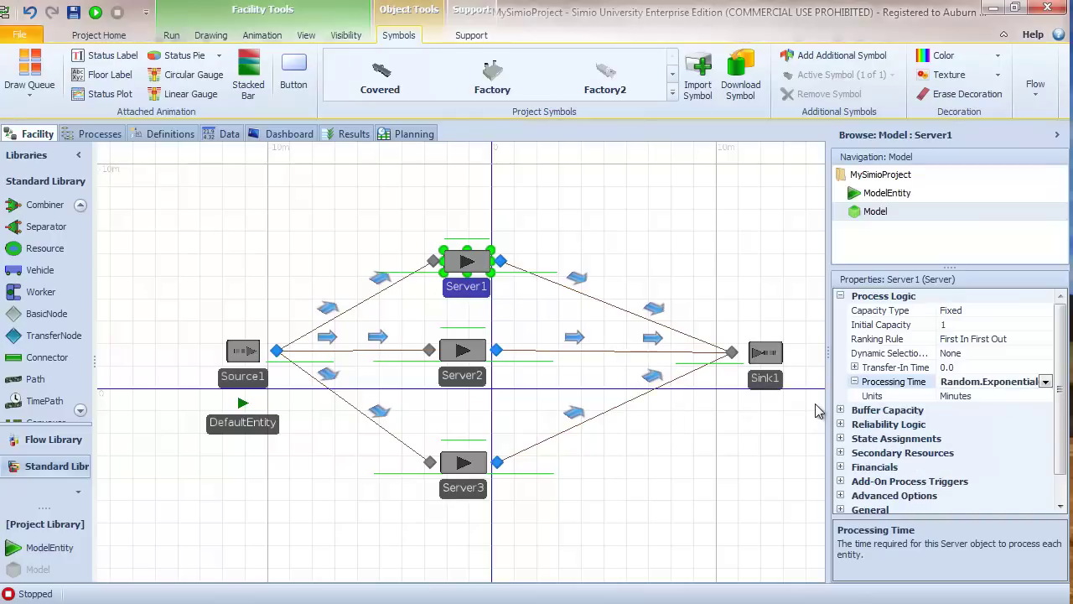
- Widen the properties area and set Server2's processing time to Random.Exponential(5)
drag(828, 356, 810, 354)
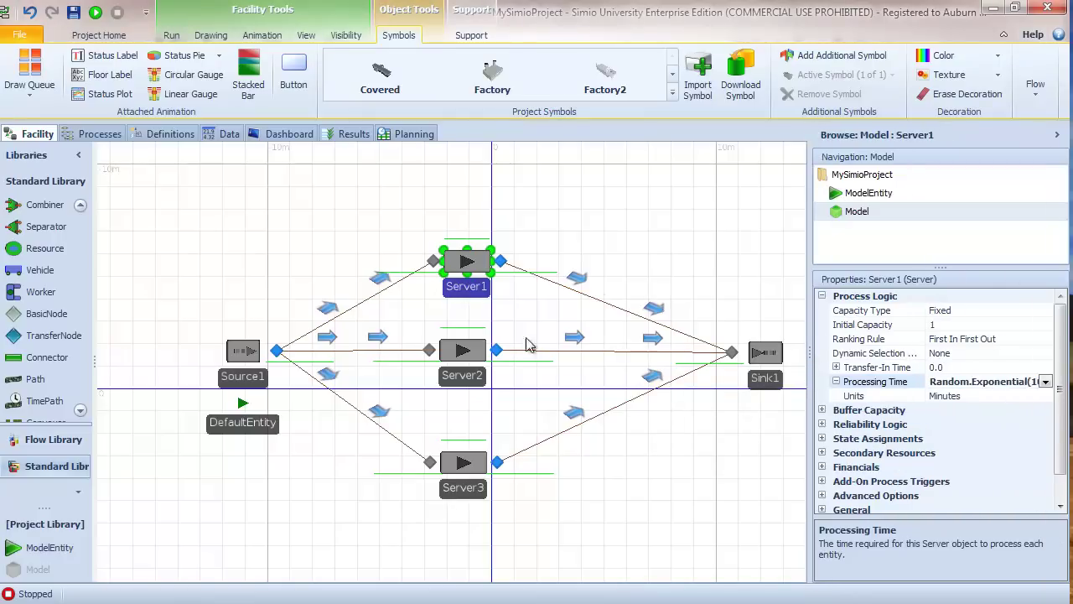
click(466, 374)
click(972, 381)
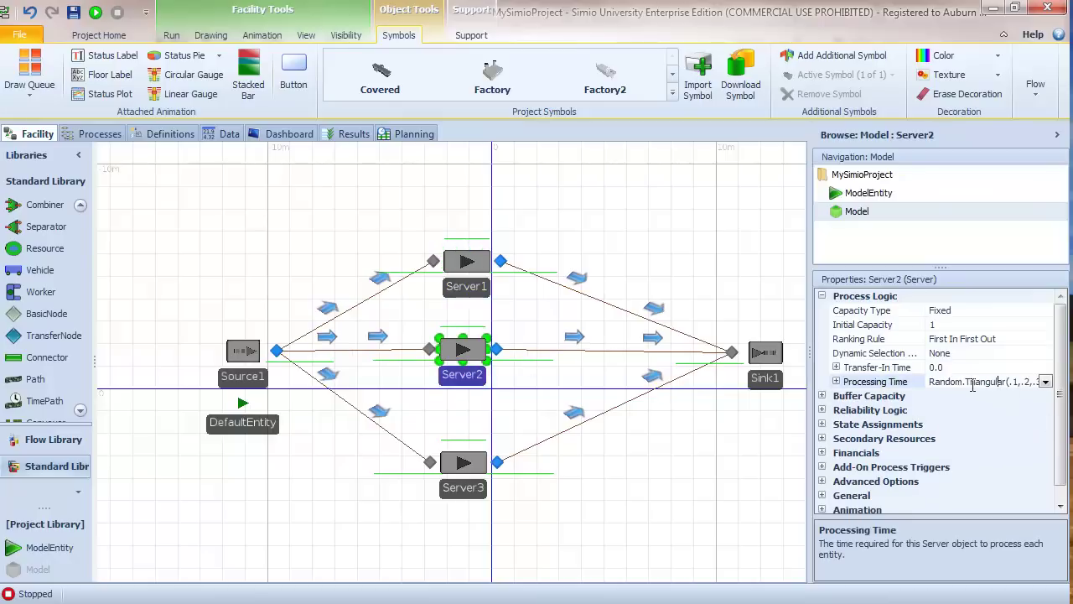
drag(966, 384, 1039, 383)
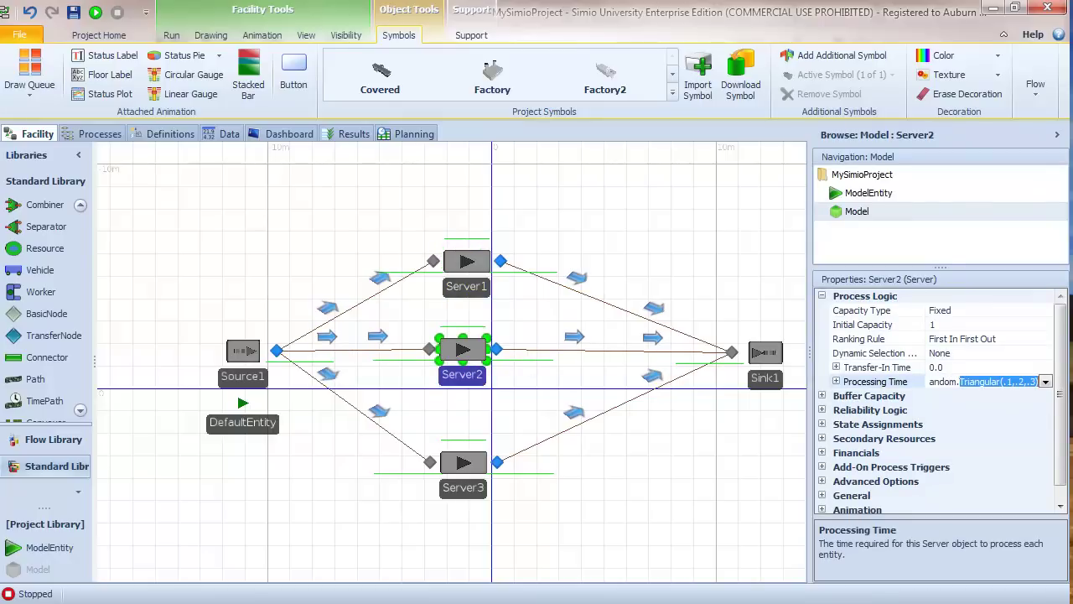
text(Exponential(5)
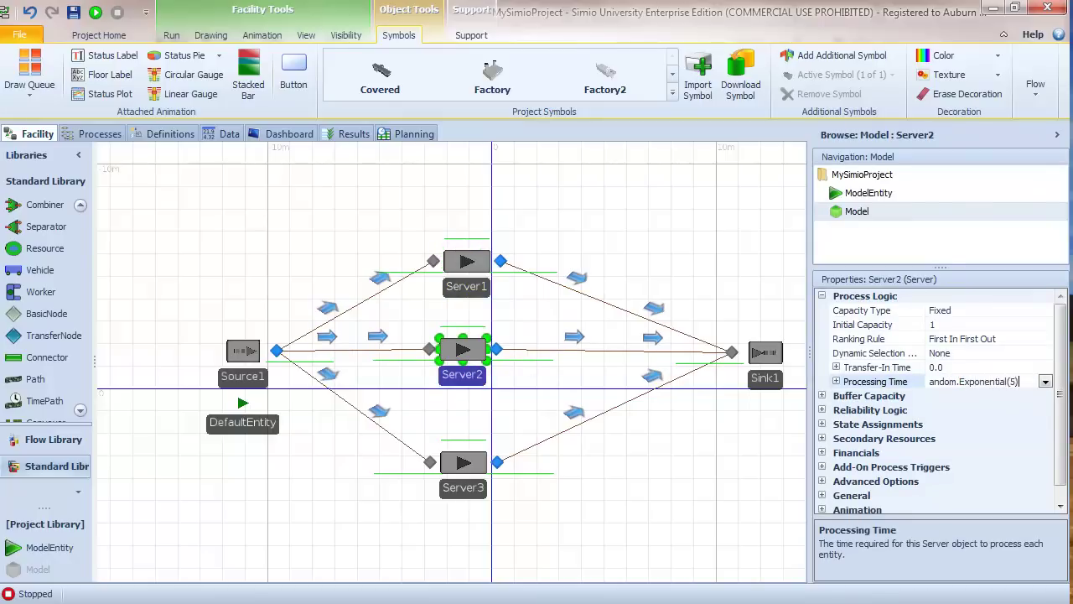
key(Return)
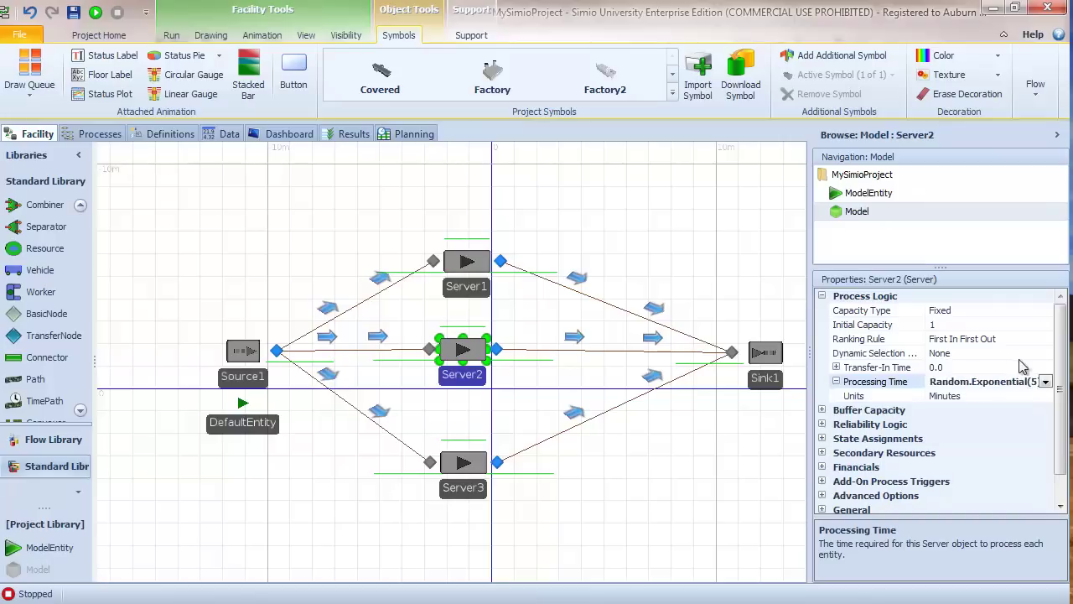
- Set Server3's processing time to Random.Exponential(1)
click(470, 497)
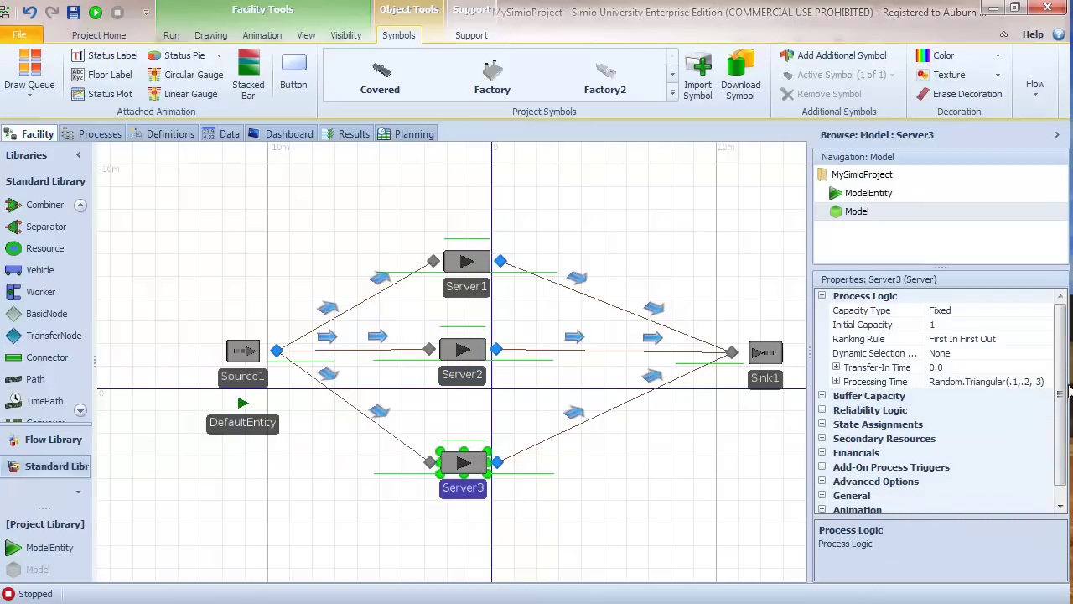
double_click(972, 382)
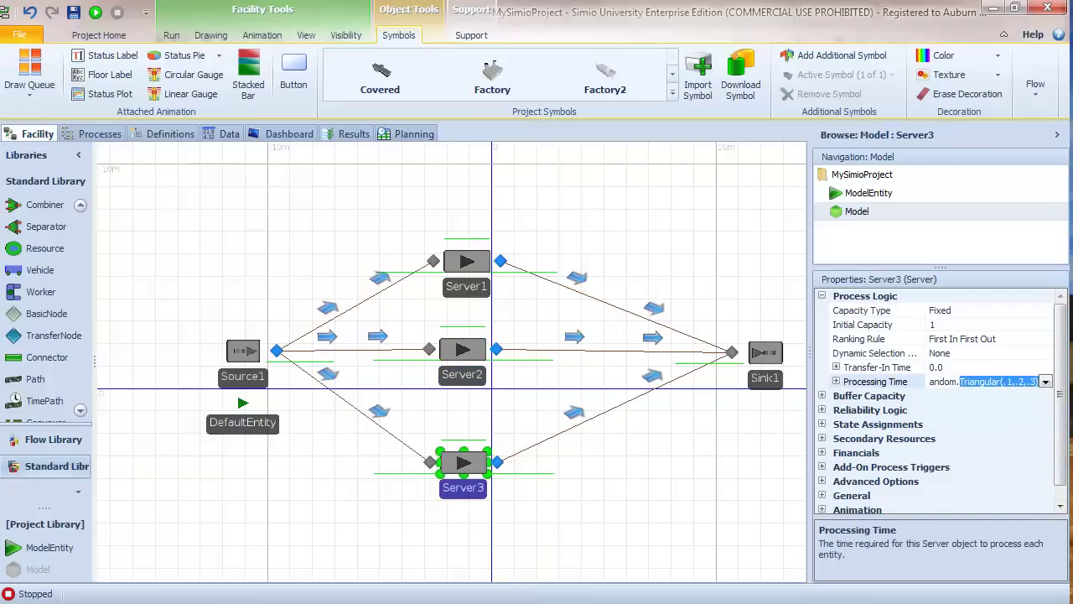
text(Ex)
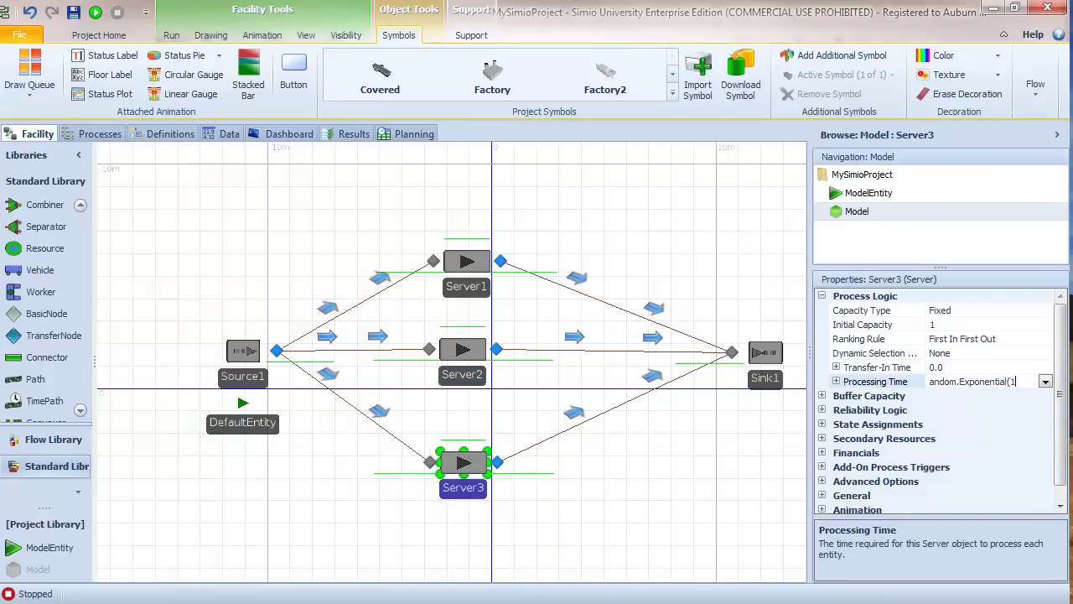
text(ponential(1)
key(Return)
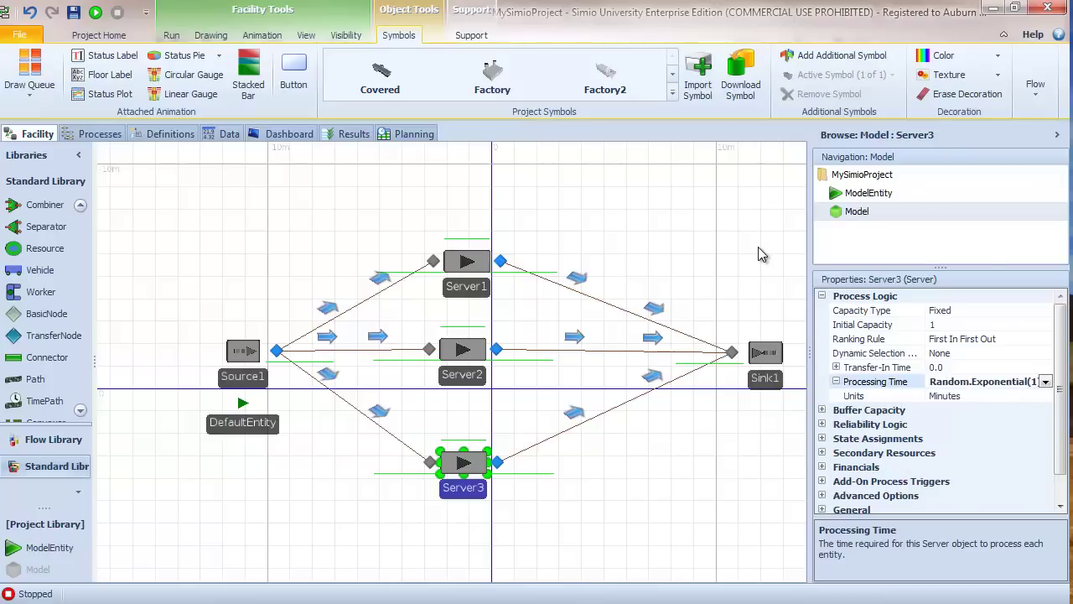
click(759, 254)
drag(759, 254, 749, 256)
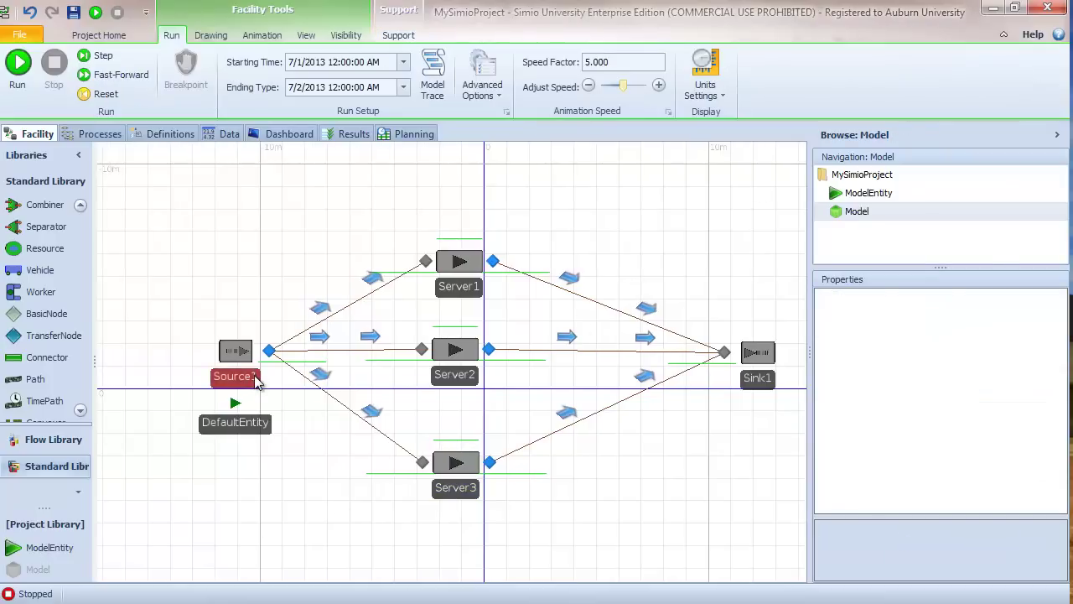
- Review Source1's interarrival time and the processing times and units of Server1, Server2 and Server3
click(234, 352)
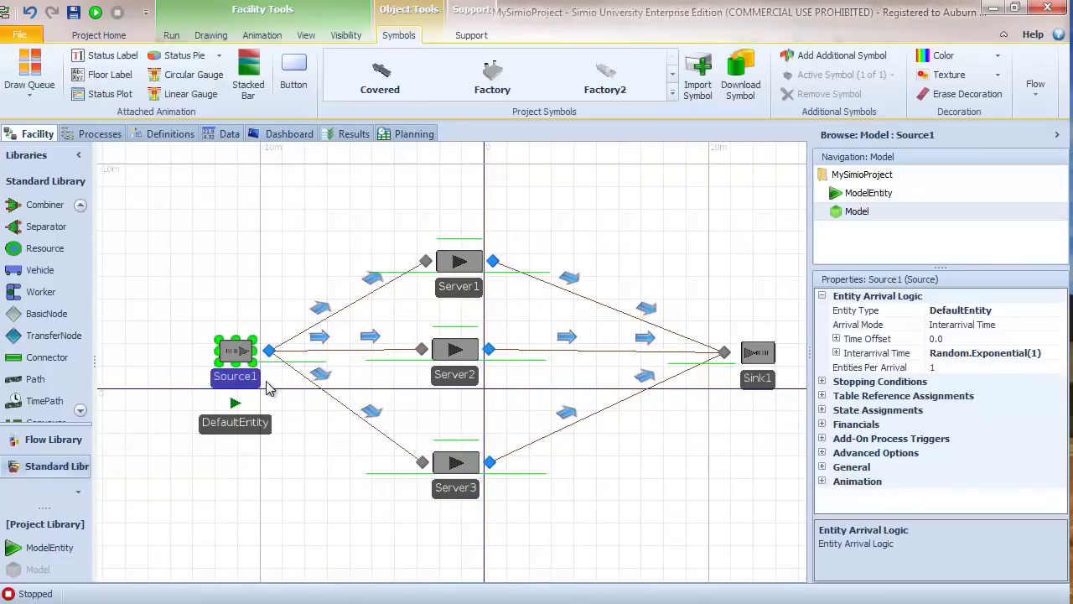
click(459, 289)
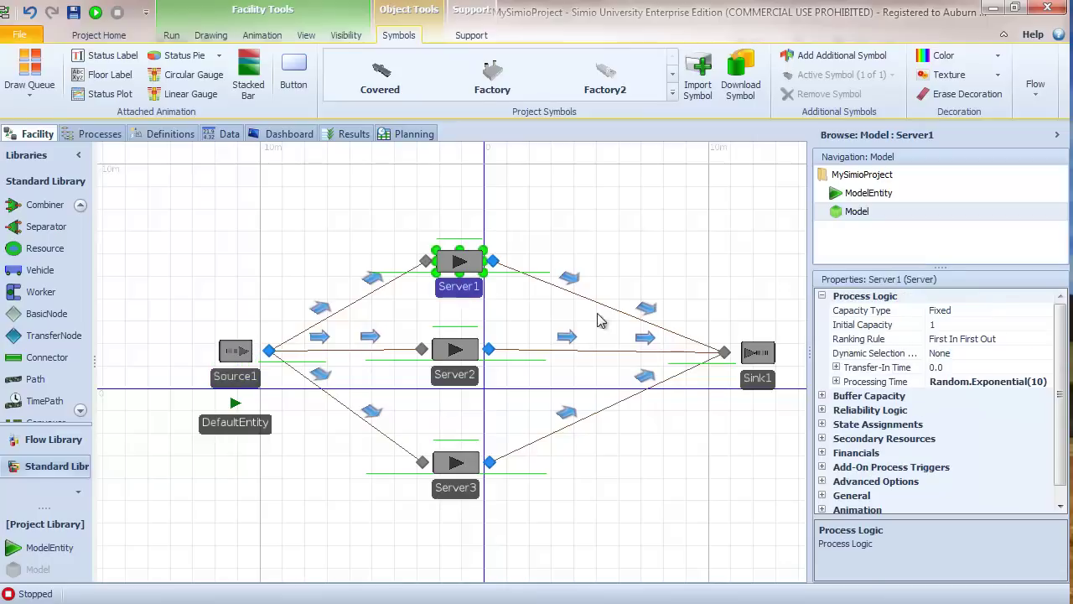
click(837, 381)
click(460, 377)
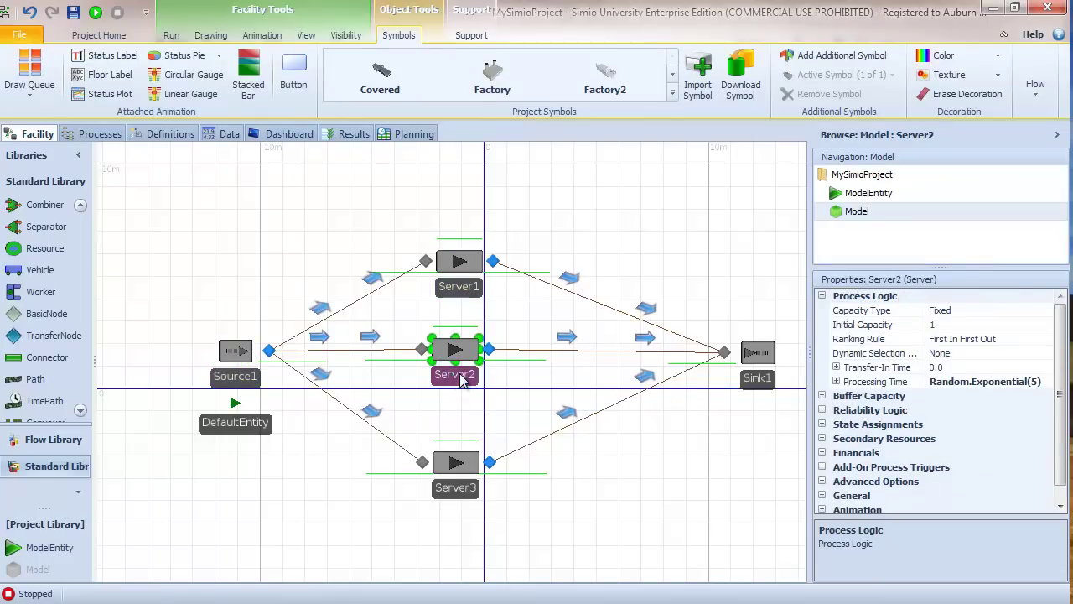
click(836, 382)
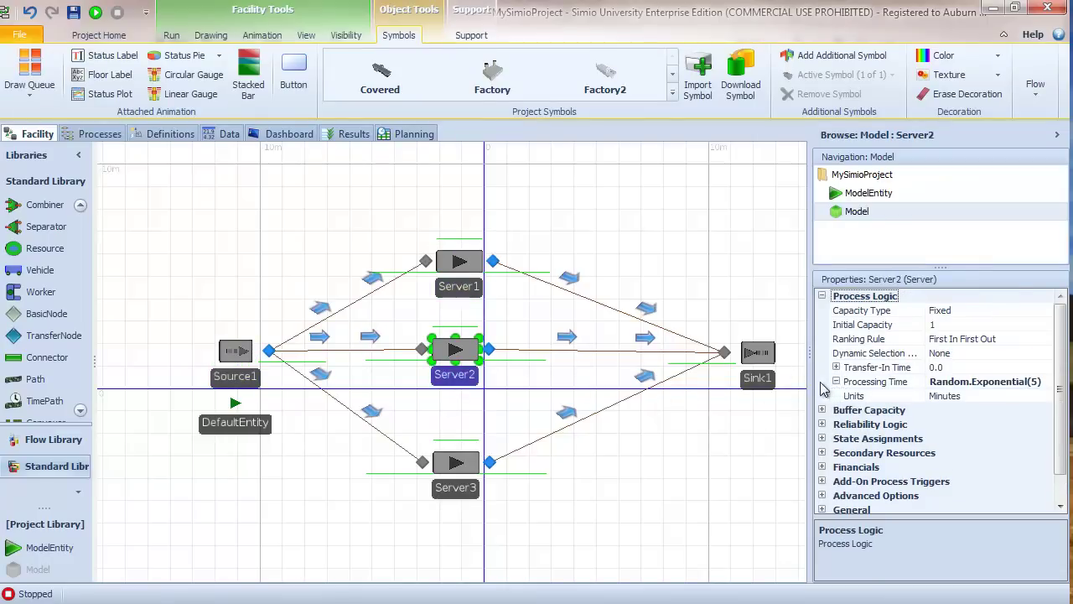
click(474, 493)
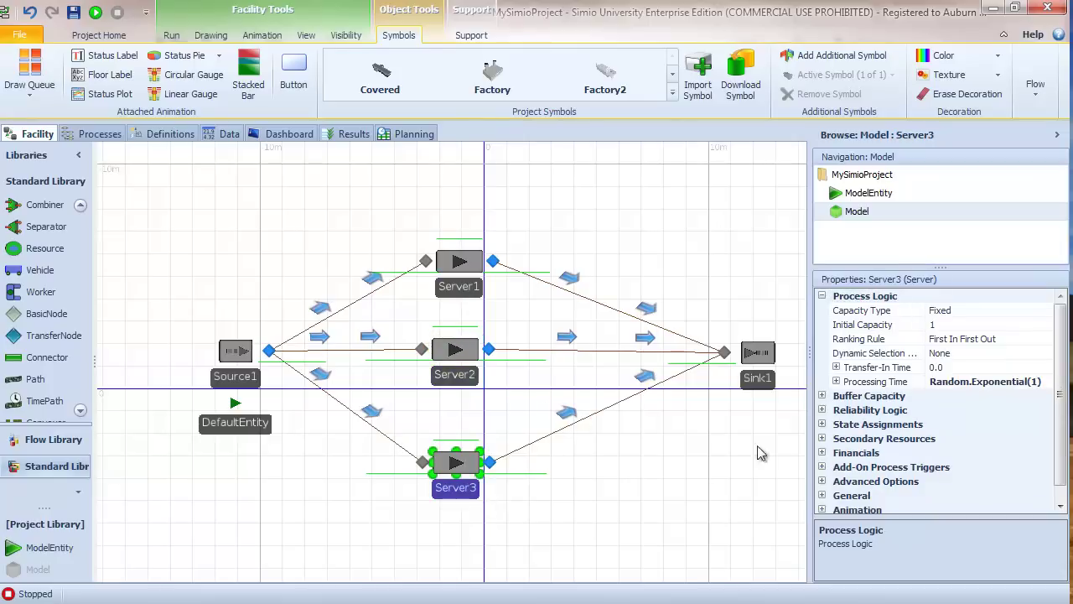
click(840, 383)
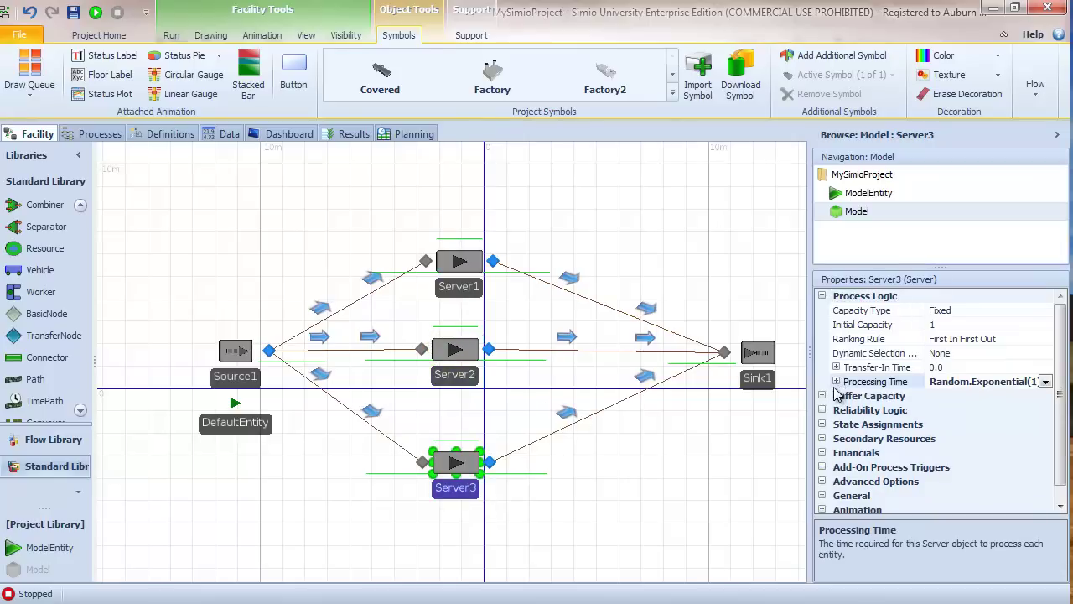
click(836, 381)
click(711, 485)
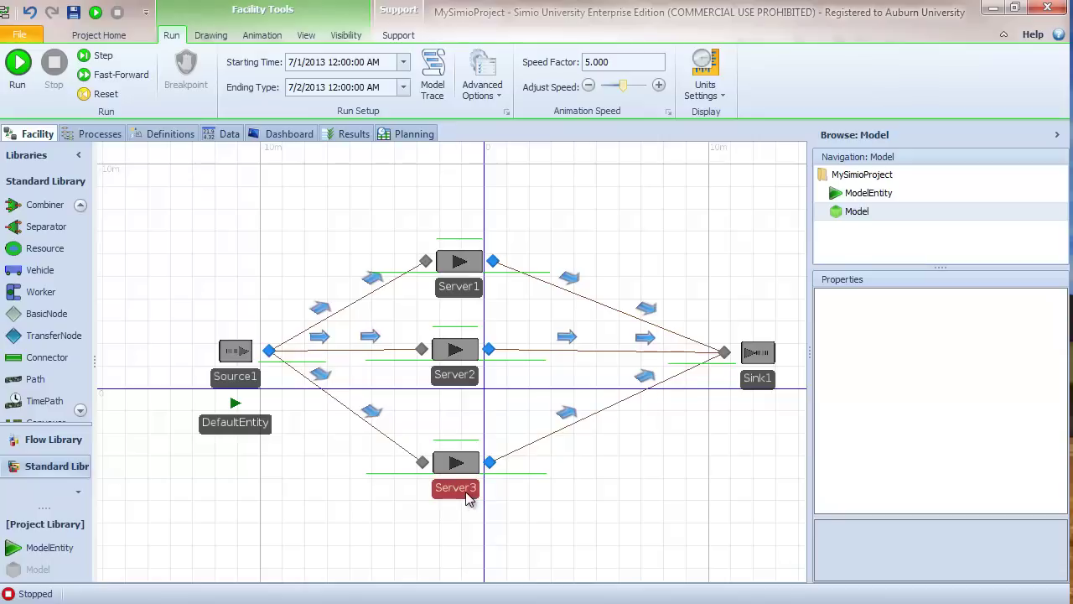
- Run the simulation and set the animation speed factor to 25
click(18, 63)
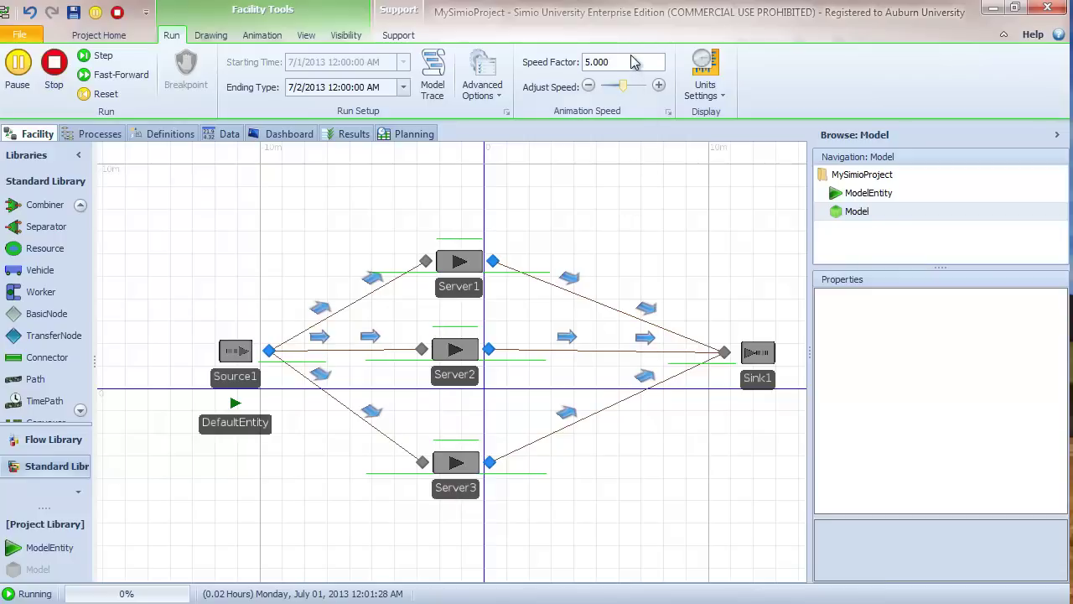
drag(624, 70, 590, 84)
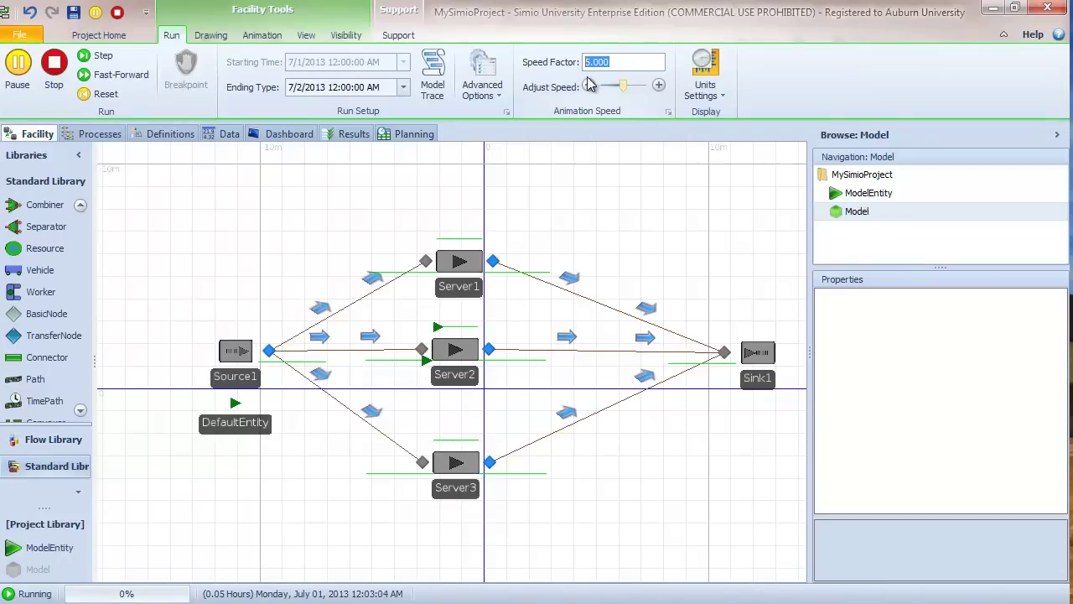
text(25)
key(Return)
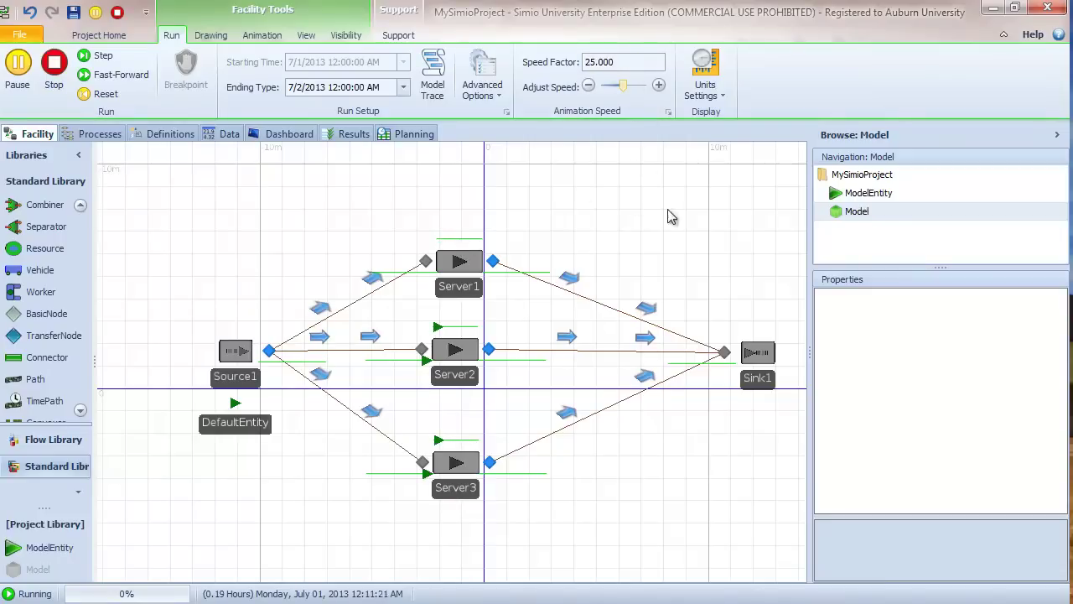
- Set the speed factor of the running simulation to 100
scroll(679, 218, down, 2)
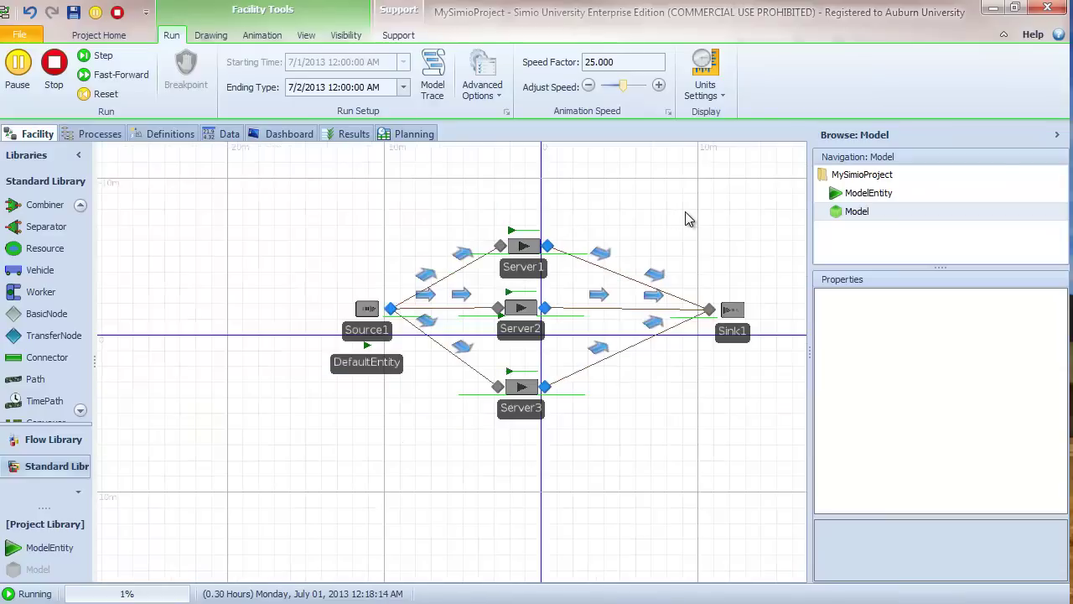
drag(693, 218, 622, 268)
drag(645, 69, 525, 67)
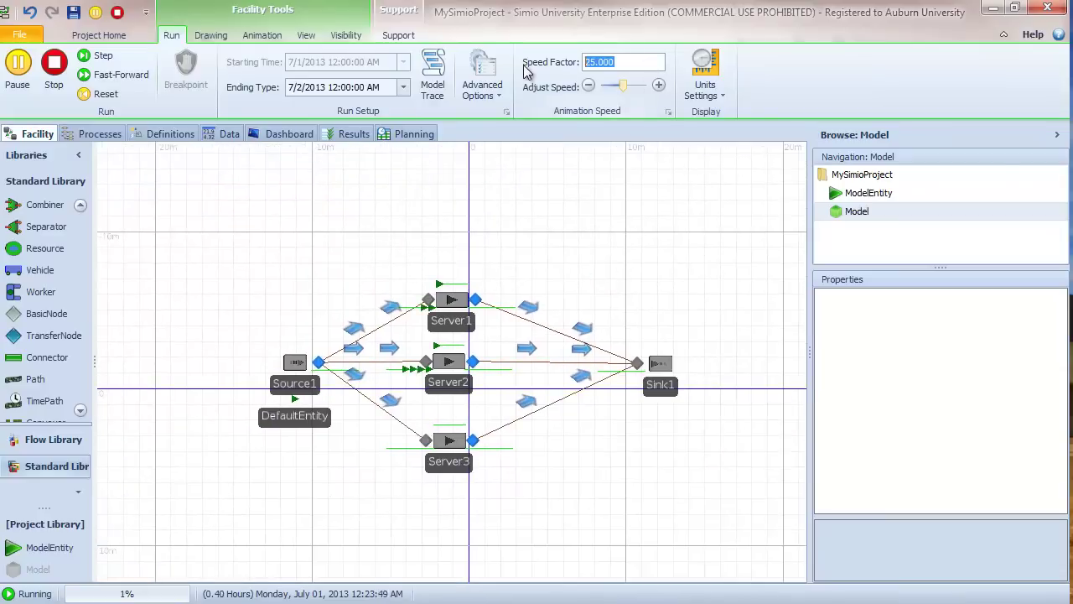
text(100)
key(Return)
scroll(683, 277, up, 1)
drag(687, 275, 790, 218)
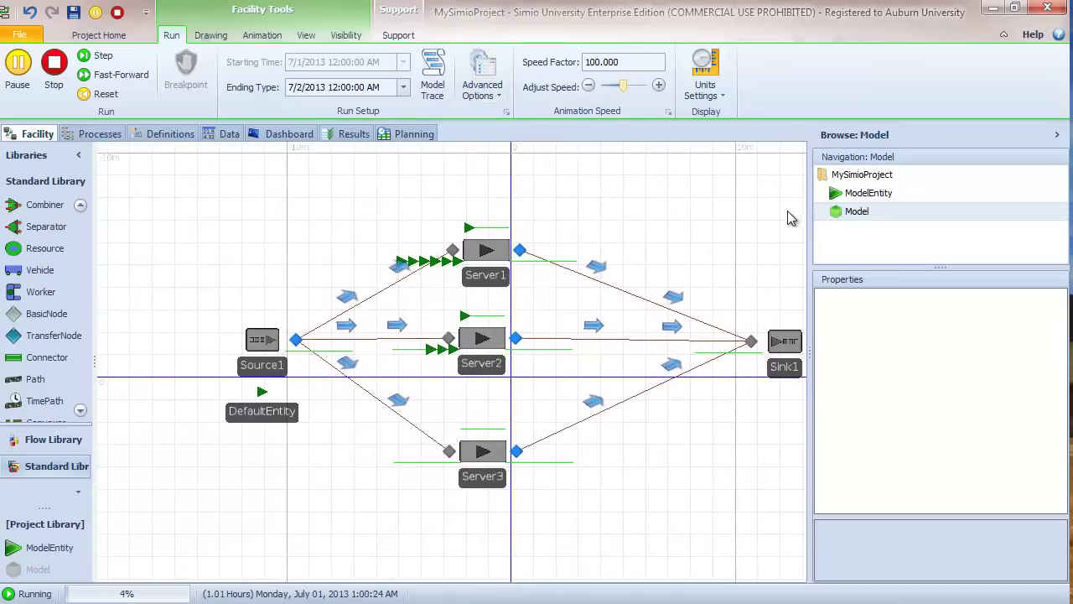
- Lengthen the input buffer queue lines of Server1 and Server2 to show more waiting entities
click(414, 266)
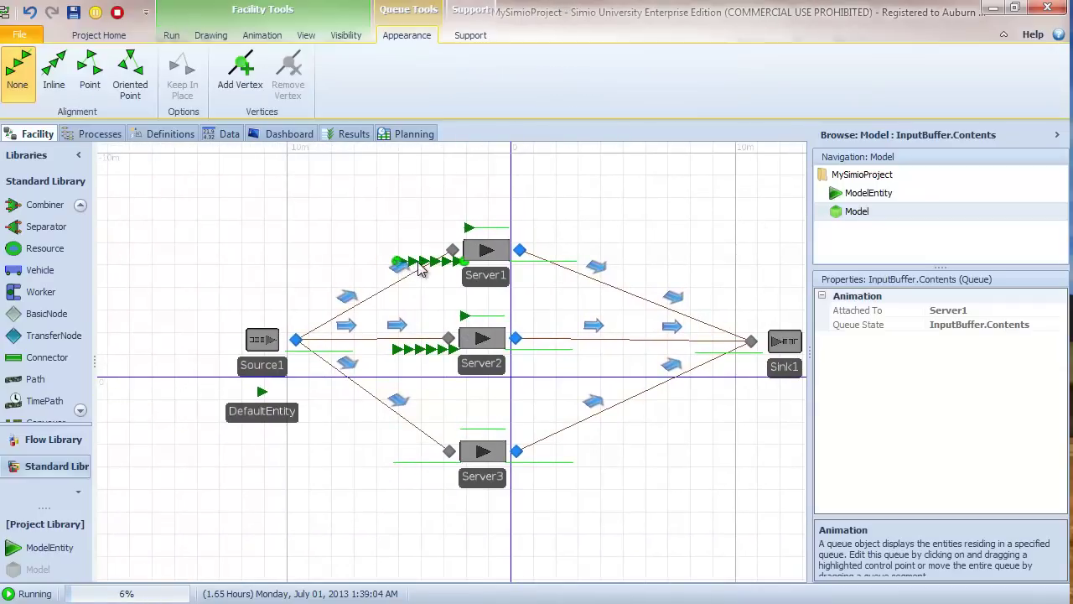
drag(395, 263, 228, 268)
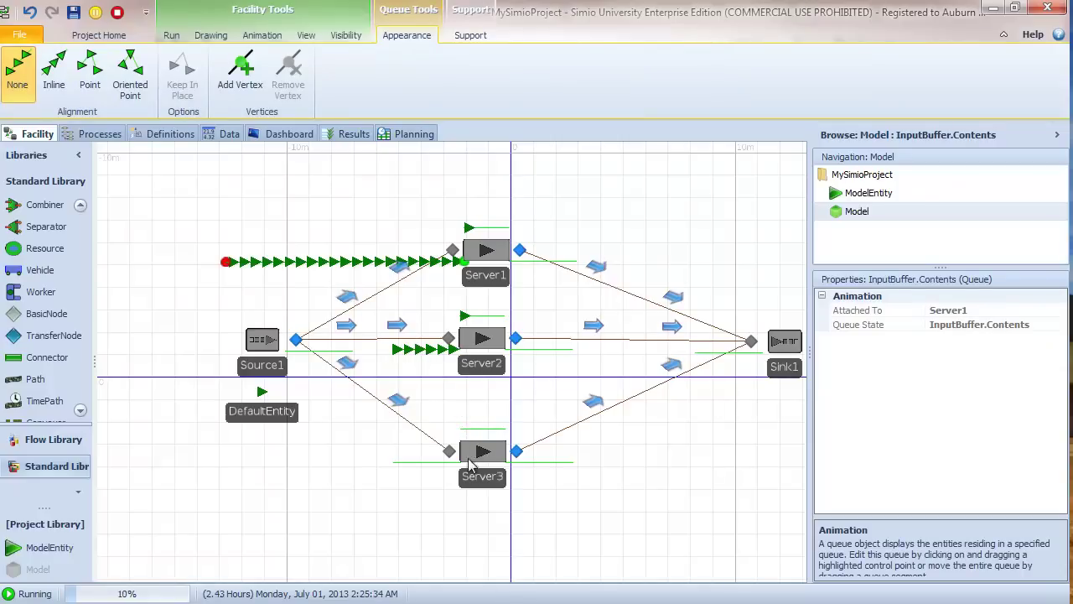
click(390, 351)
drag(388, 352, 278, 471)
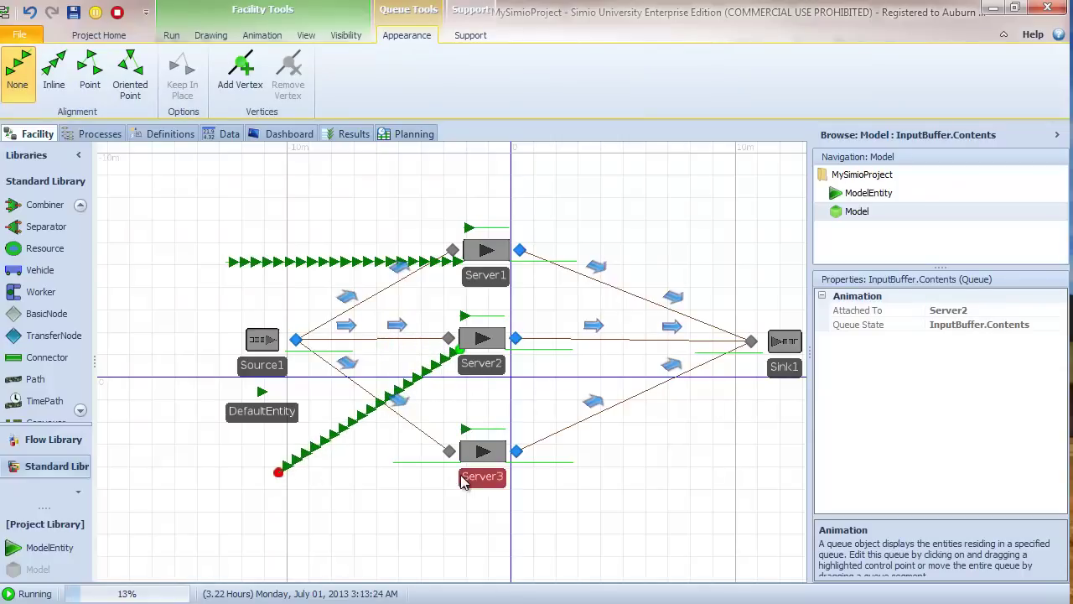
- Stop the simulation run and undo the changes to the Server1 and Server2 queue lines
click(118, 13)
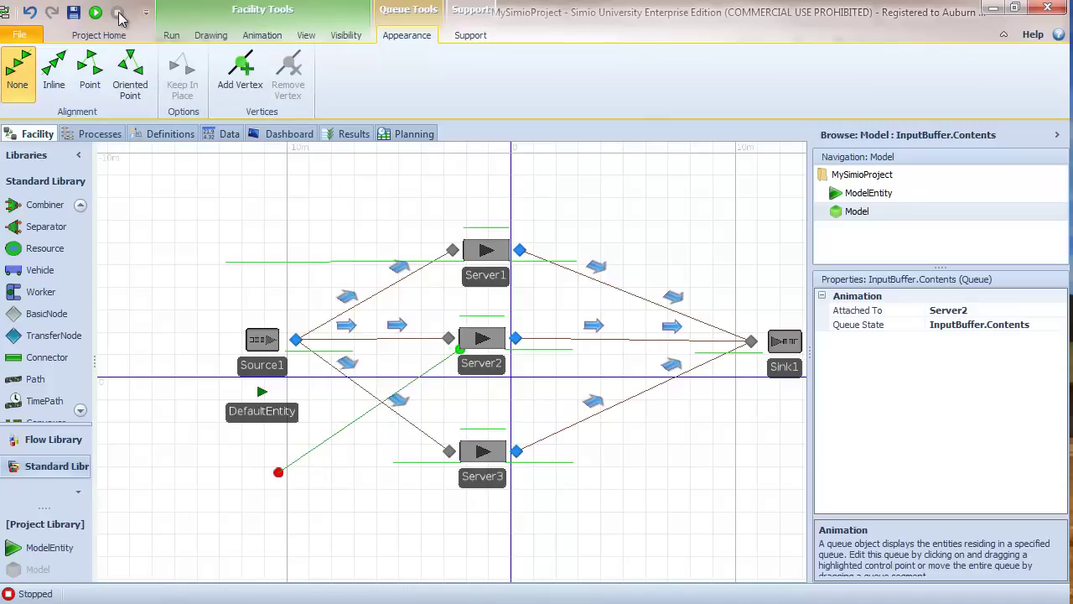
click(730, 453)
key(ctrl+z)
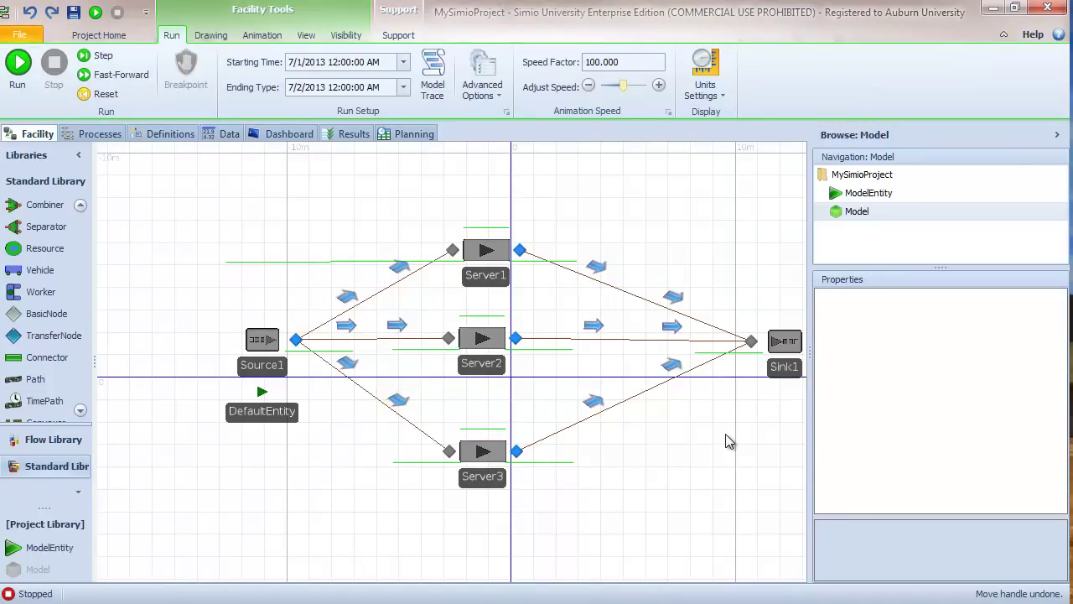
- Hide the direction arrows on the links in the facility view
drag(665, 179, 624, 186)
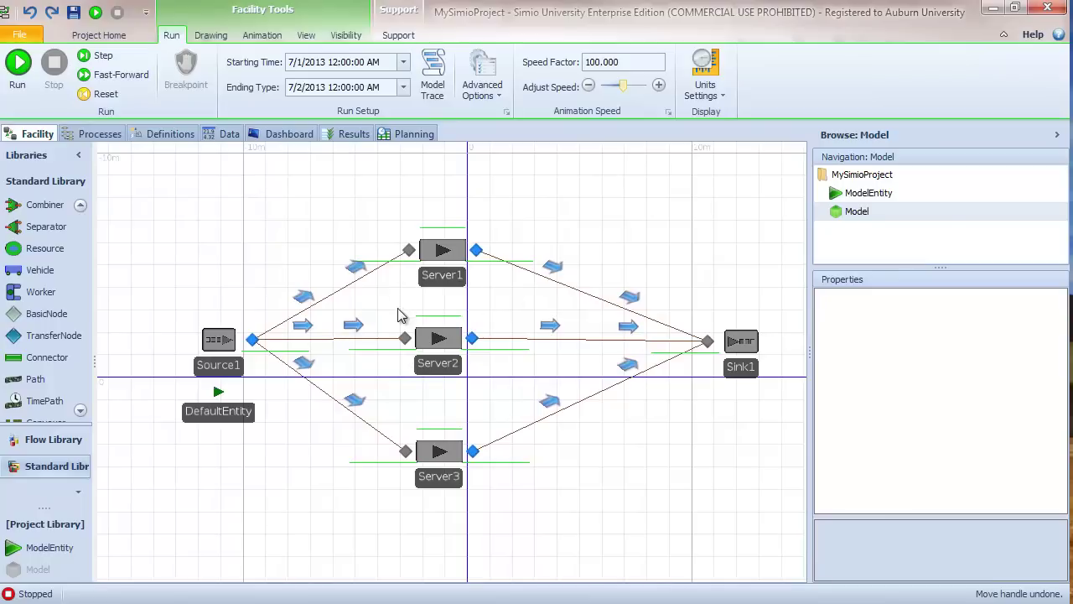
click(345, 35)
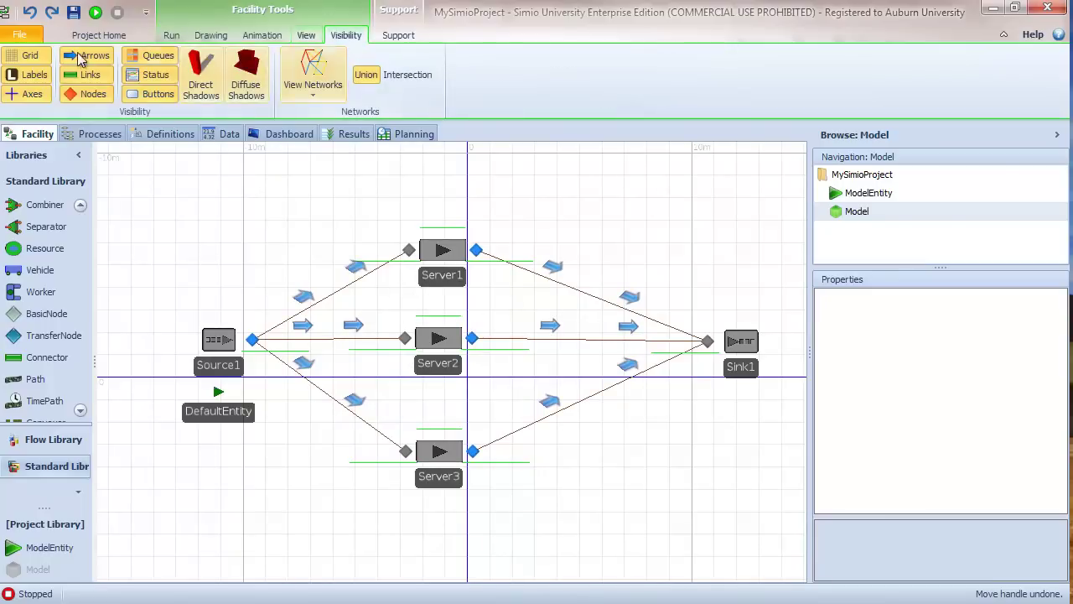
click(80, 57)
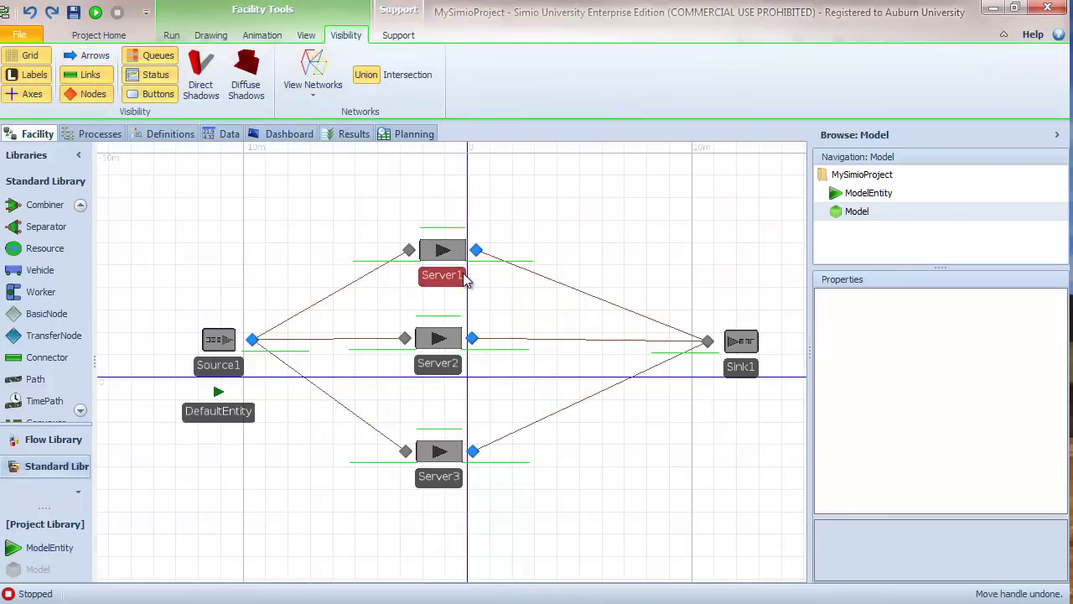
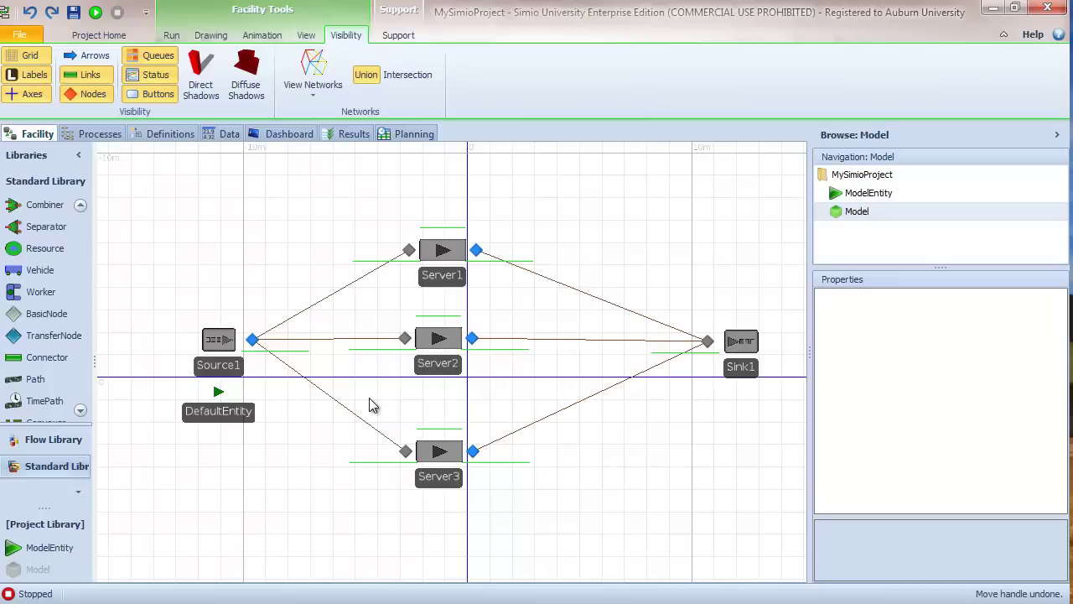
- Widen the properties area and examine the Entity Destination Type options of Source1's output node
click(253, 342)
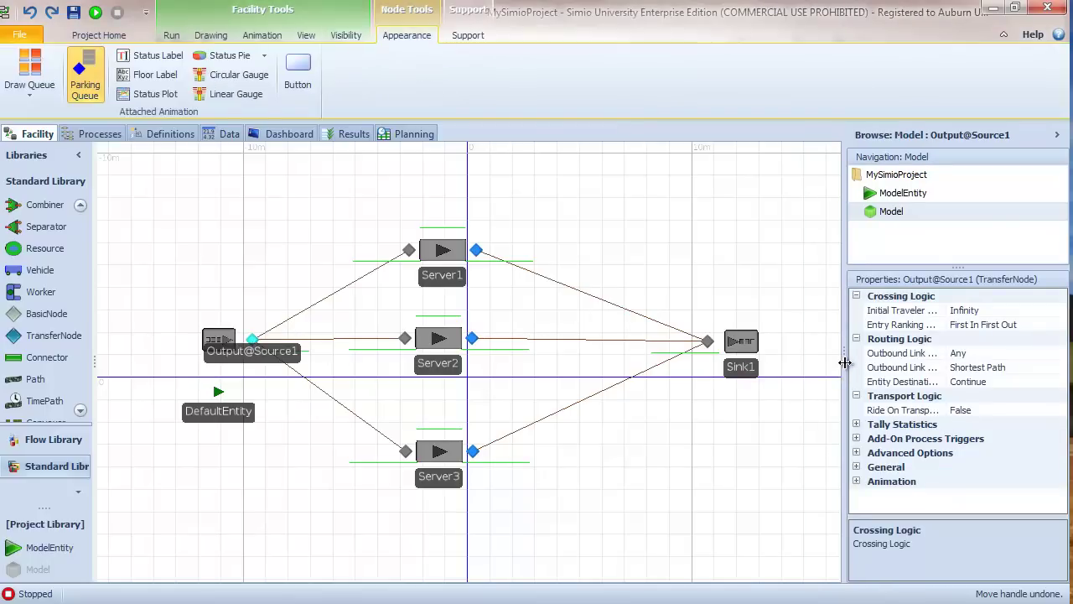
drag(844, 362, 783, 362)
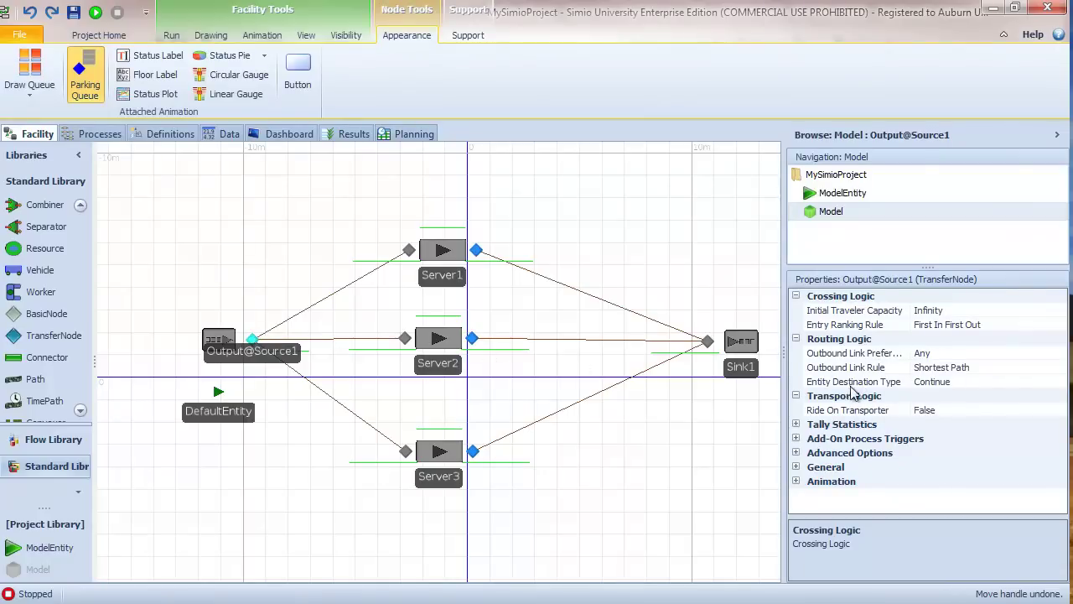
click(969, 382)
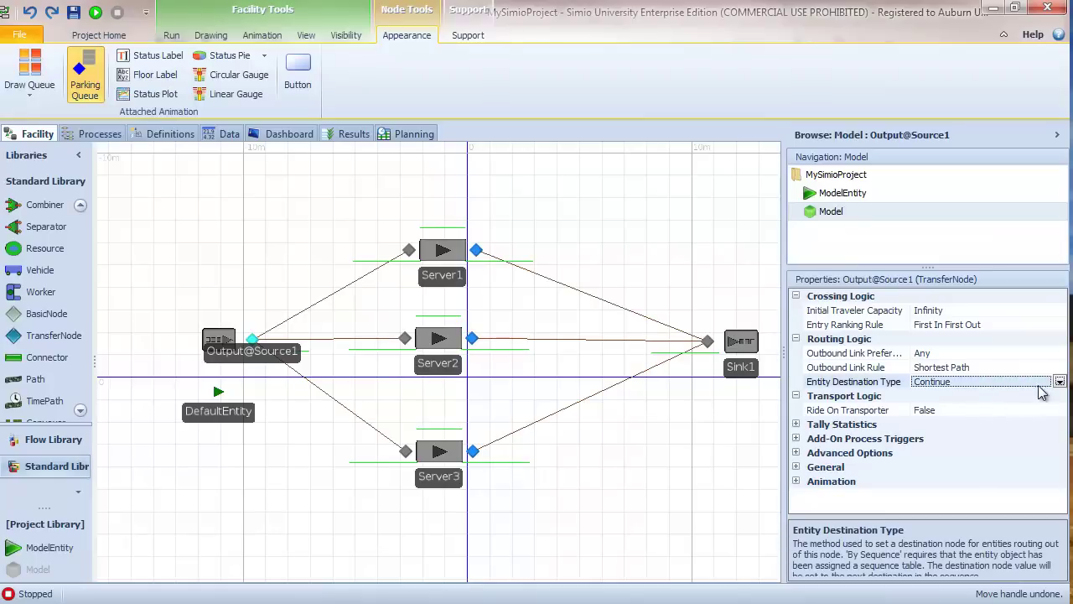
click(1060, 382)
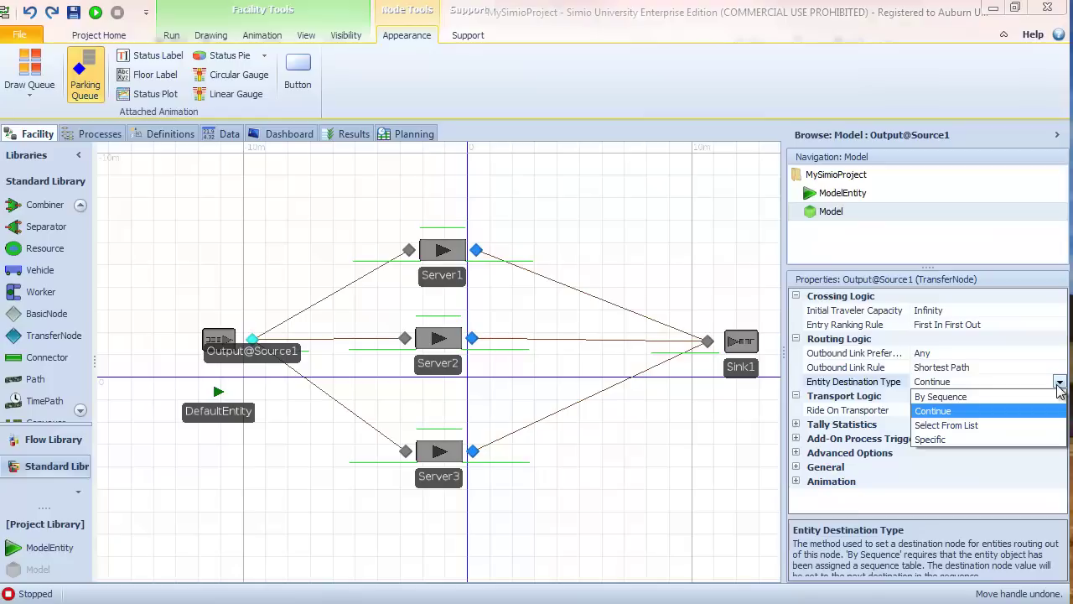
click(688, 437)
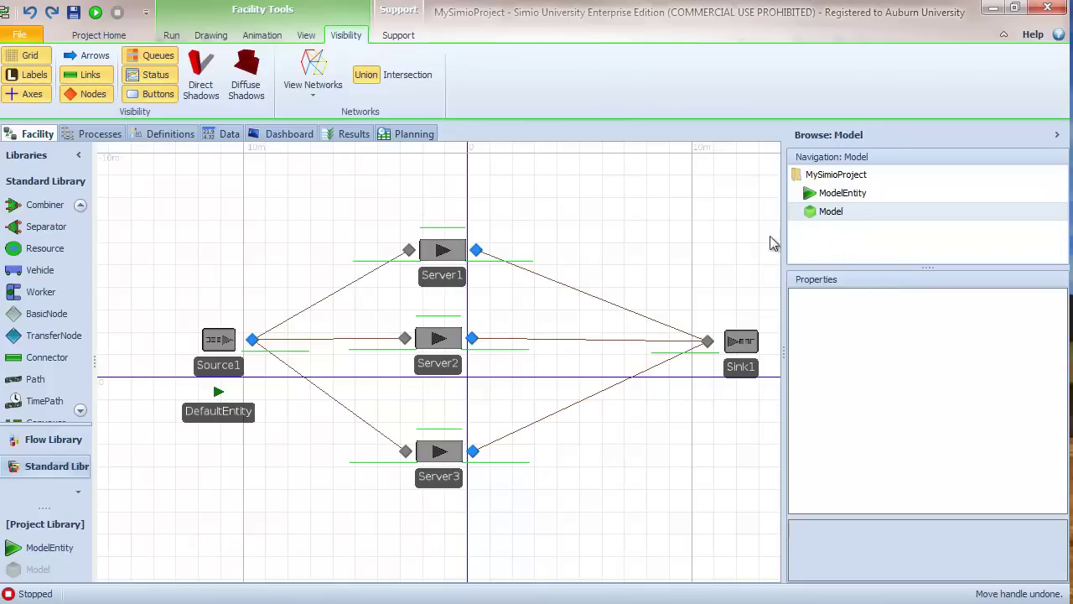
- Add a new node list to the model's list definitions
click(164, 135)
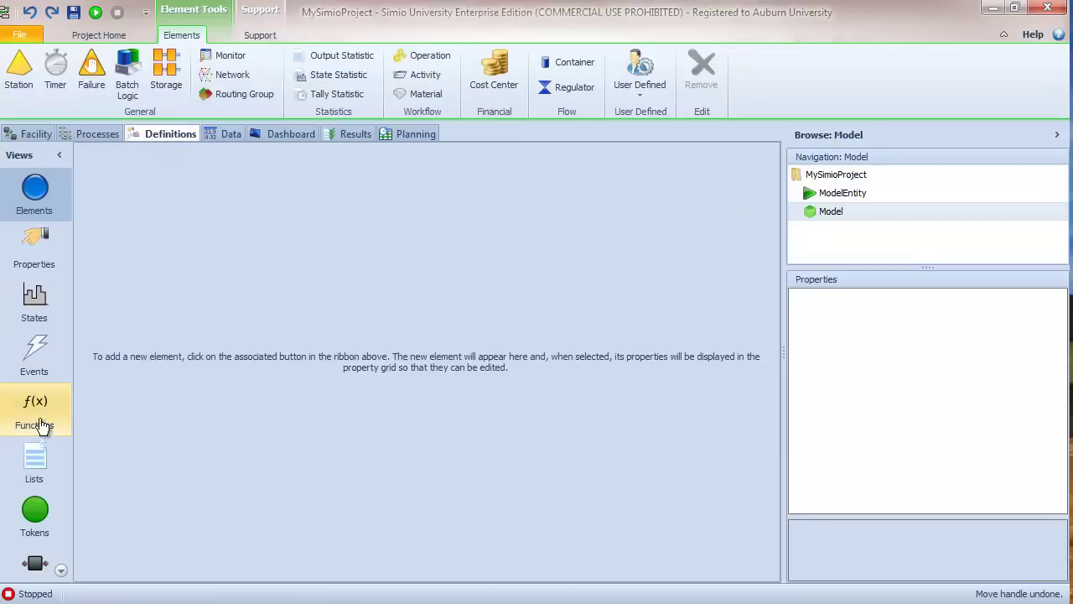
click(38, 453)
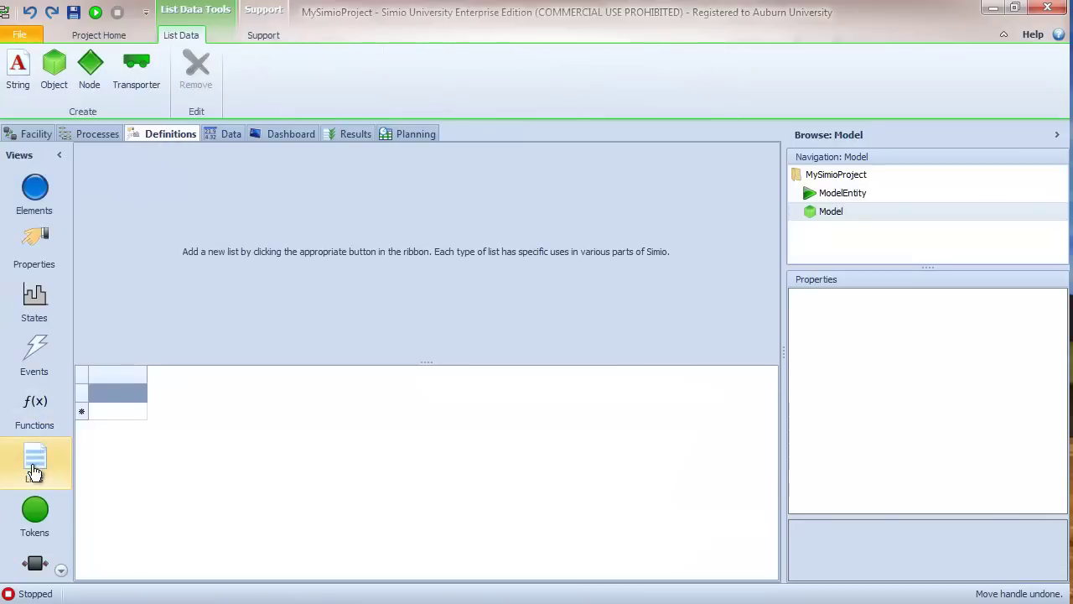
click(91, 68)
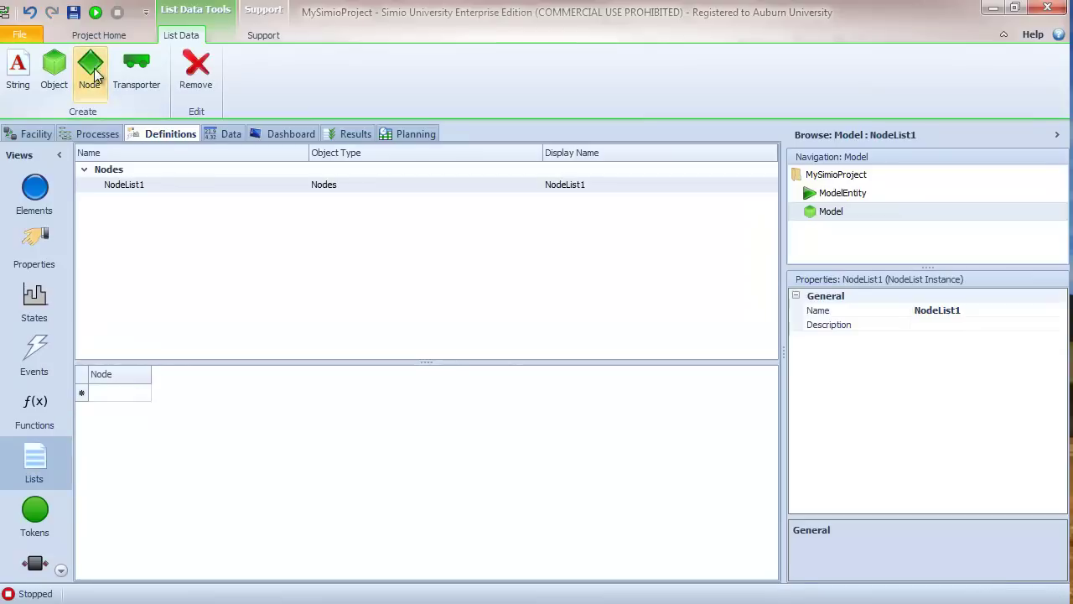
- Fill NodeList1 with the nodes Input@Server1, Input@Server2 and Input@Server3, in that order
click(132, 394)
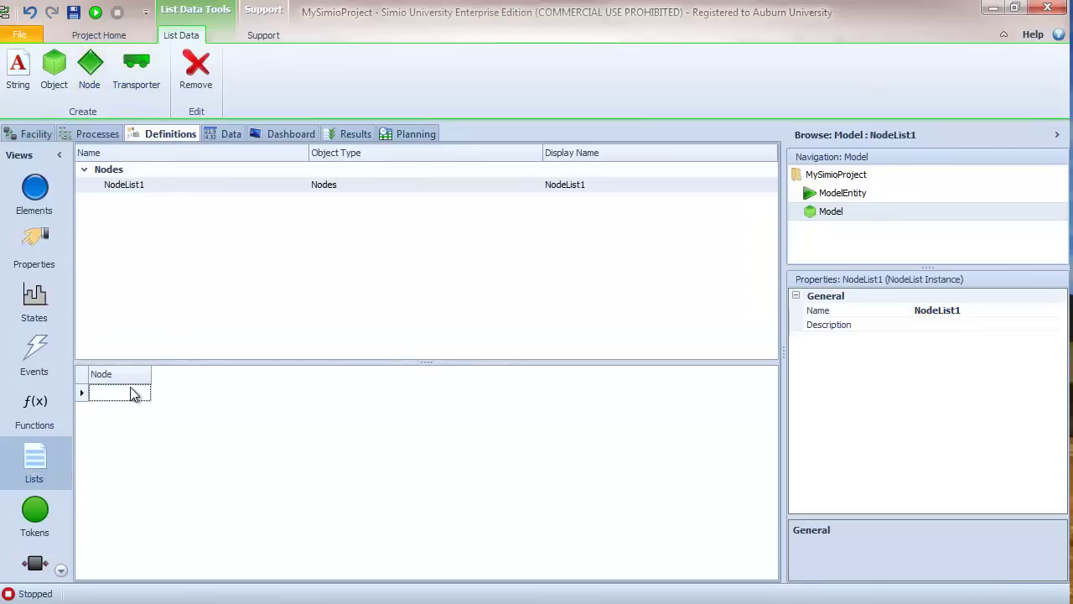
click(134, 392)
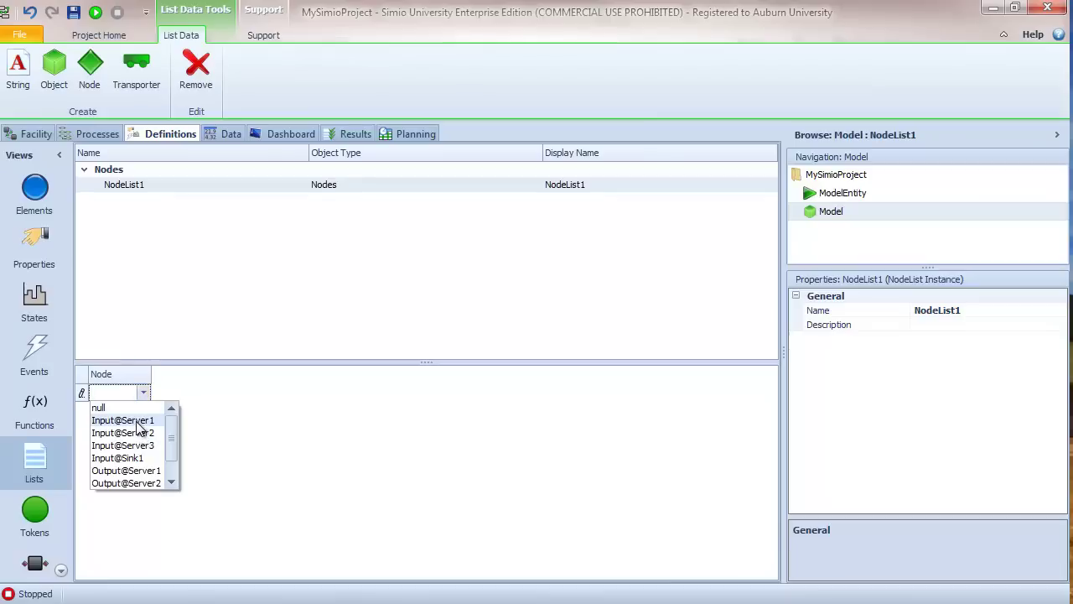
click(126, 420)
click(132, 410)
click(132, 450)
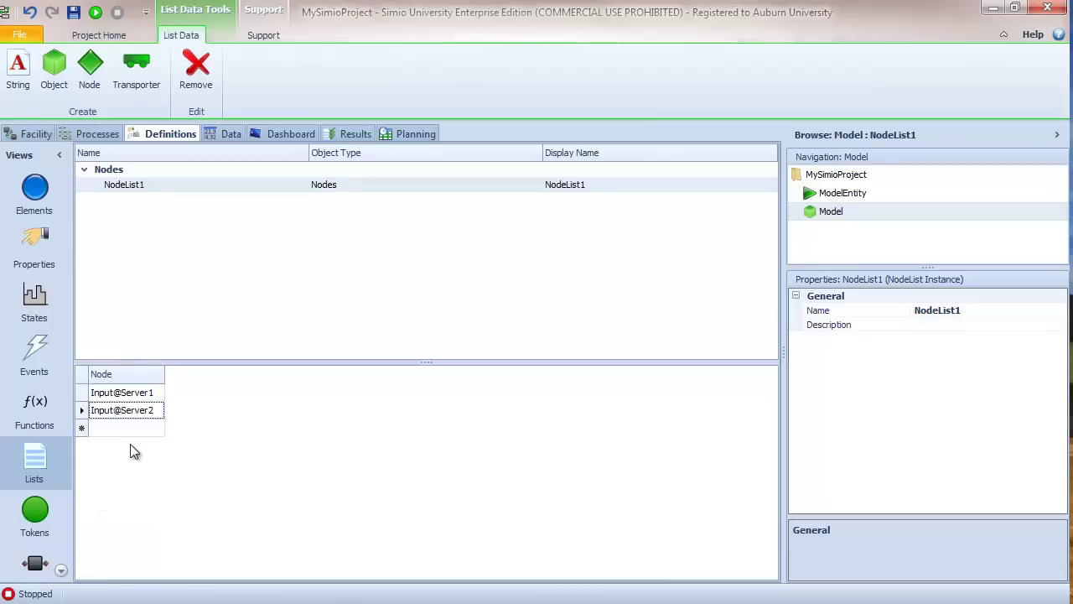
click(132, 429)
click(131, 427)
click(135, 482)
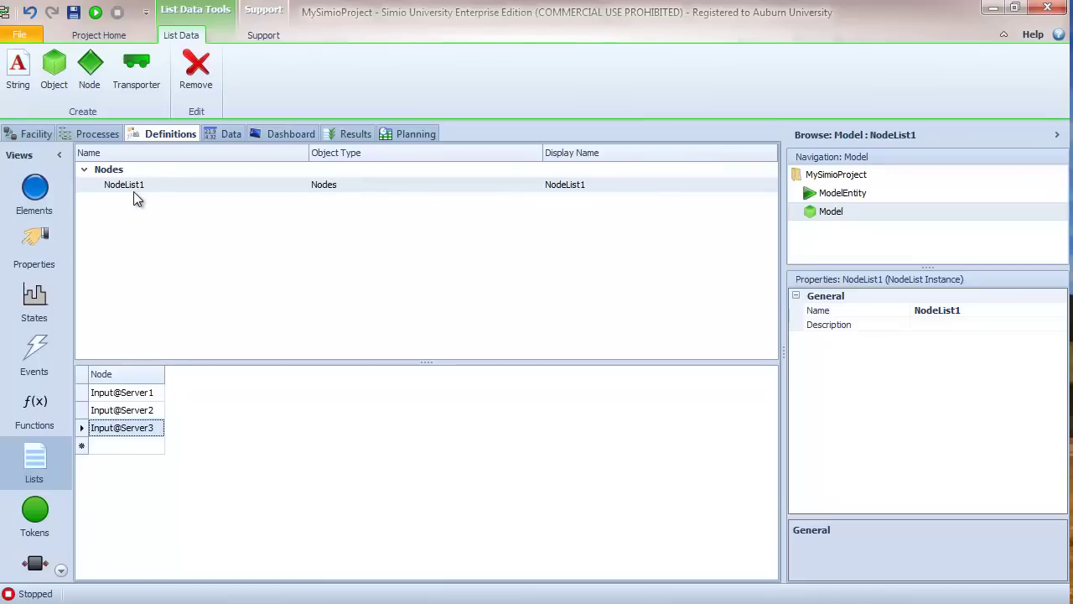
- Create a new node list named NodeList2 from the input nodes of Server1, Server2 and Server3 in the facility view
click(31, 133)
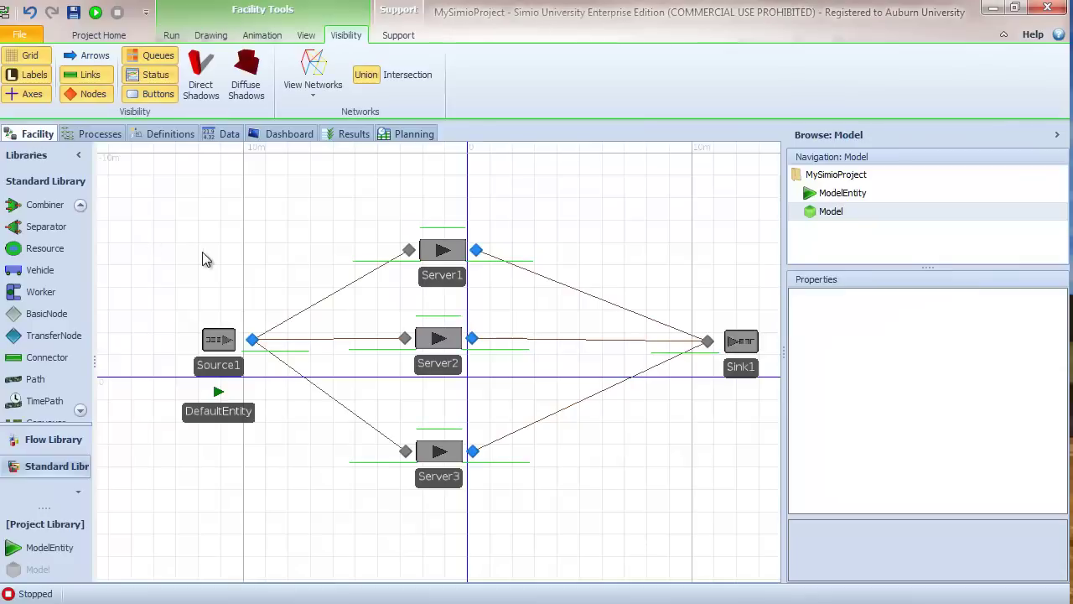
click(408, 250)
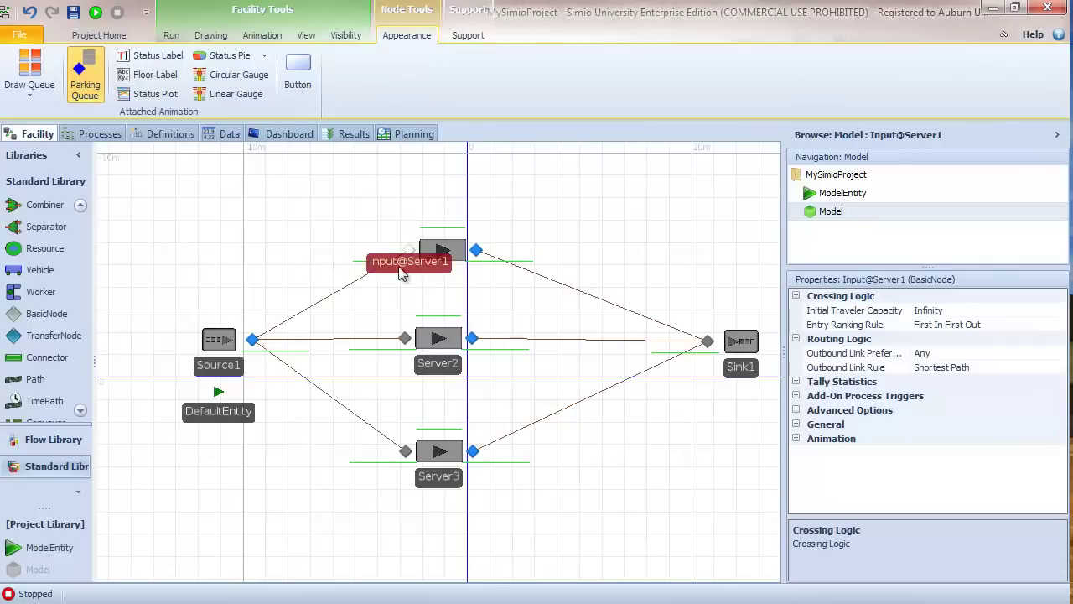
ctrl+click(404, 336)
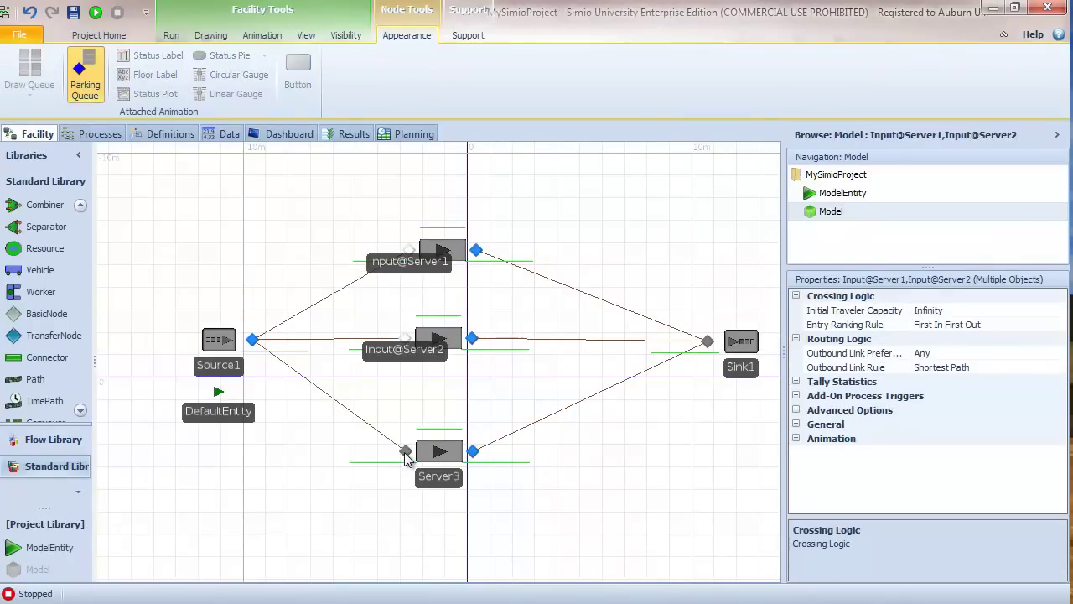
ctrl+click(406, 451)
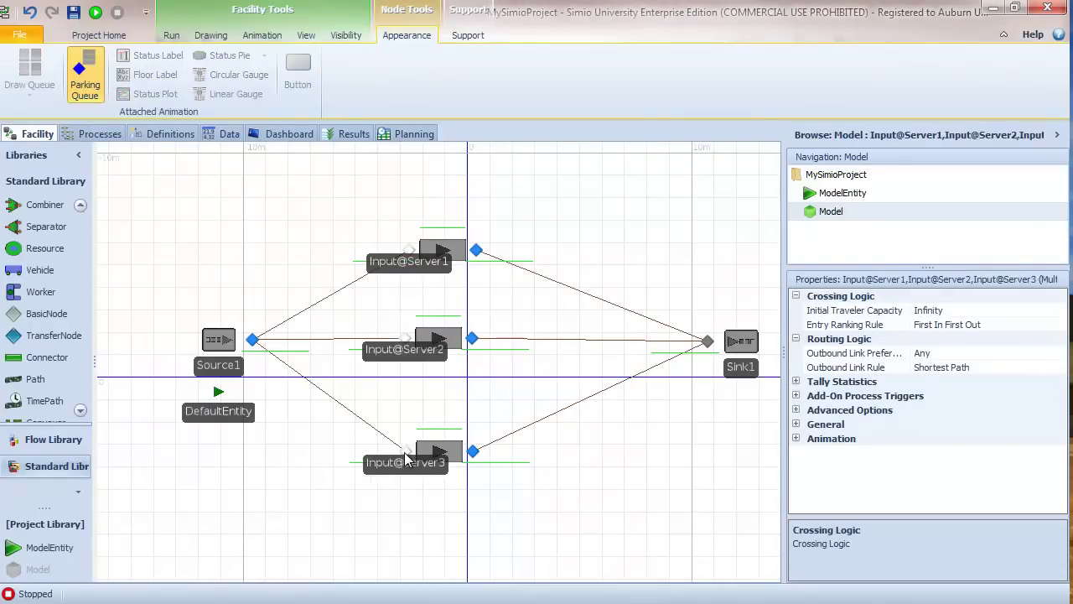
right_click(404, 336)
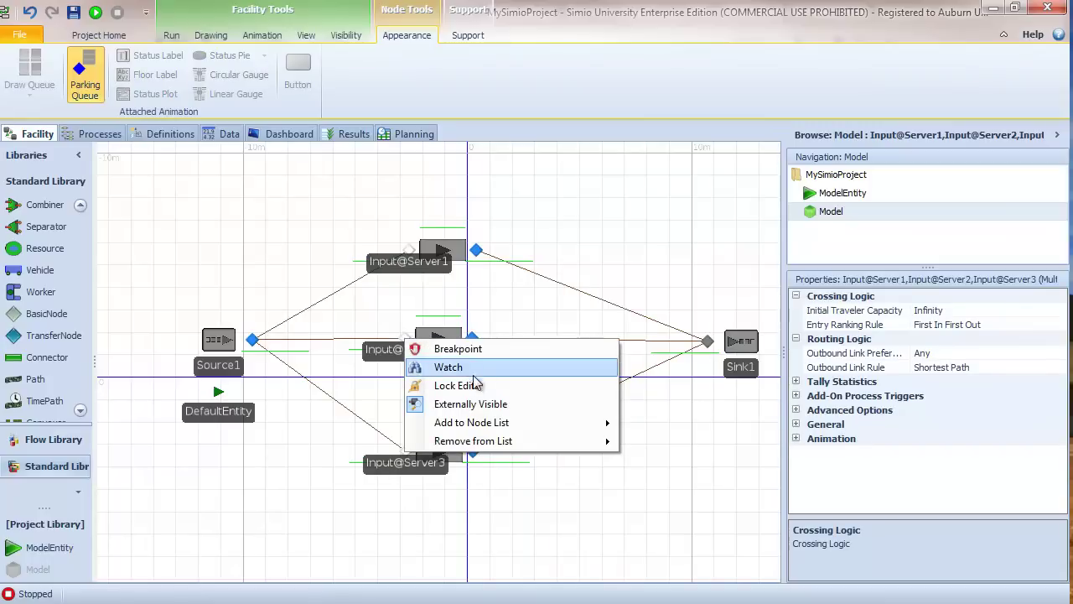
mouse_move(484, 426)
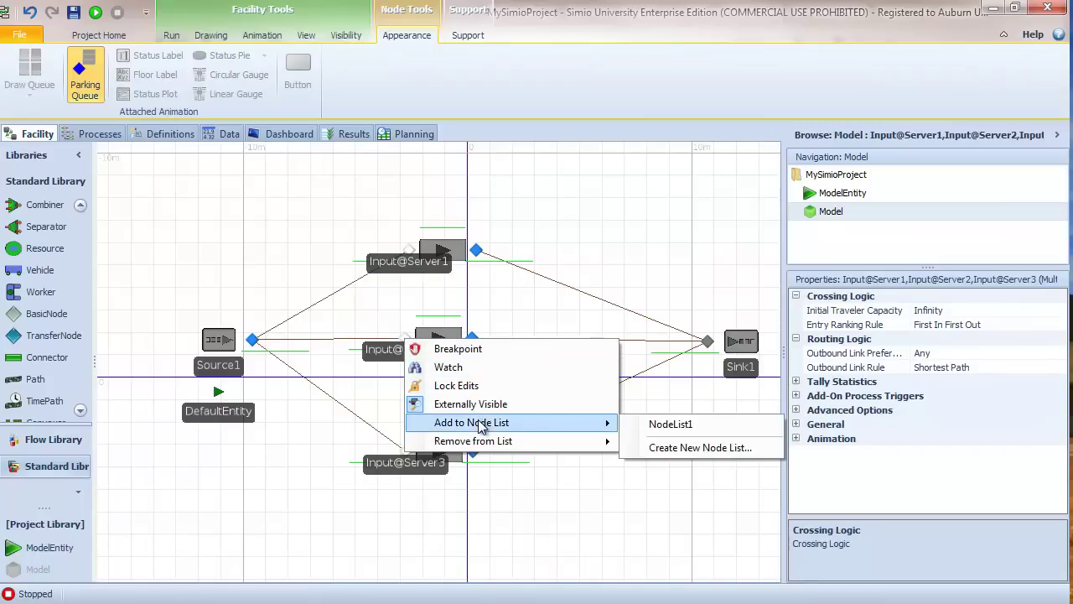
click(671, 446)
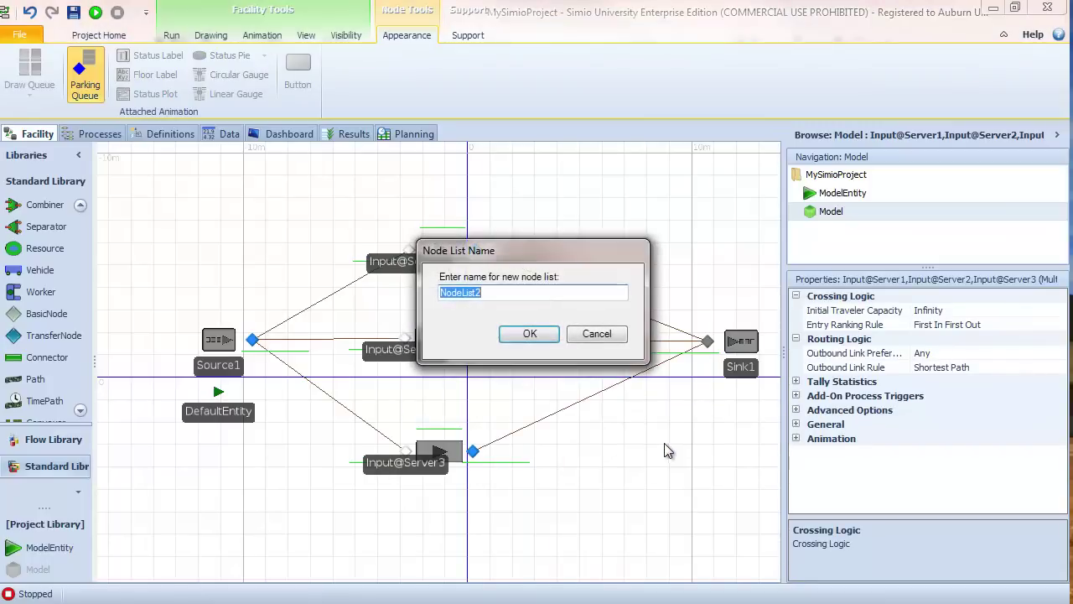
click(541, 334)
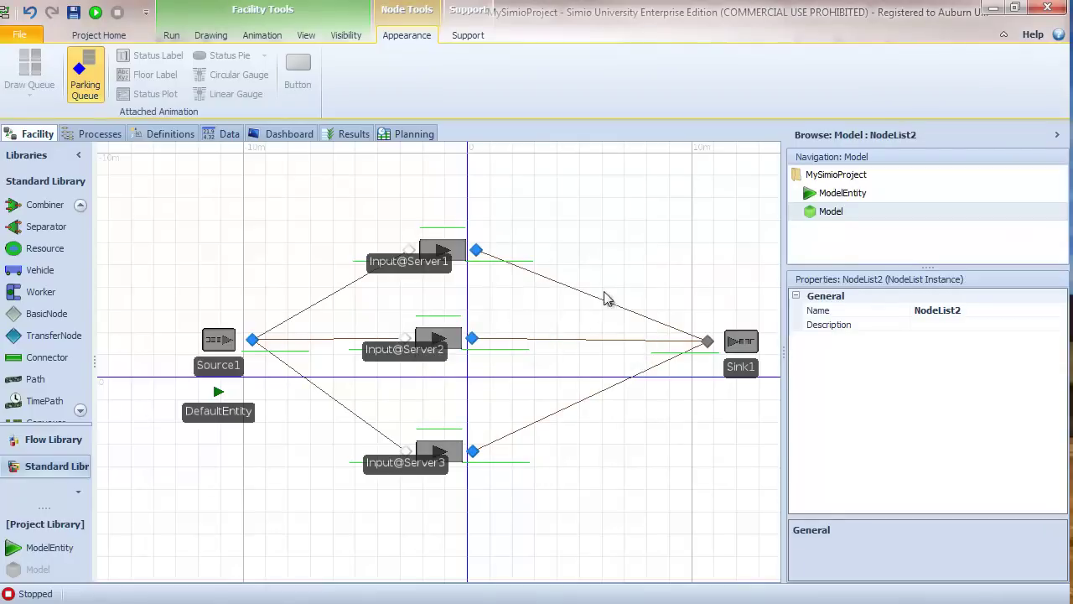
click(647, 215)
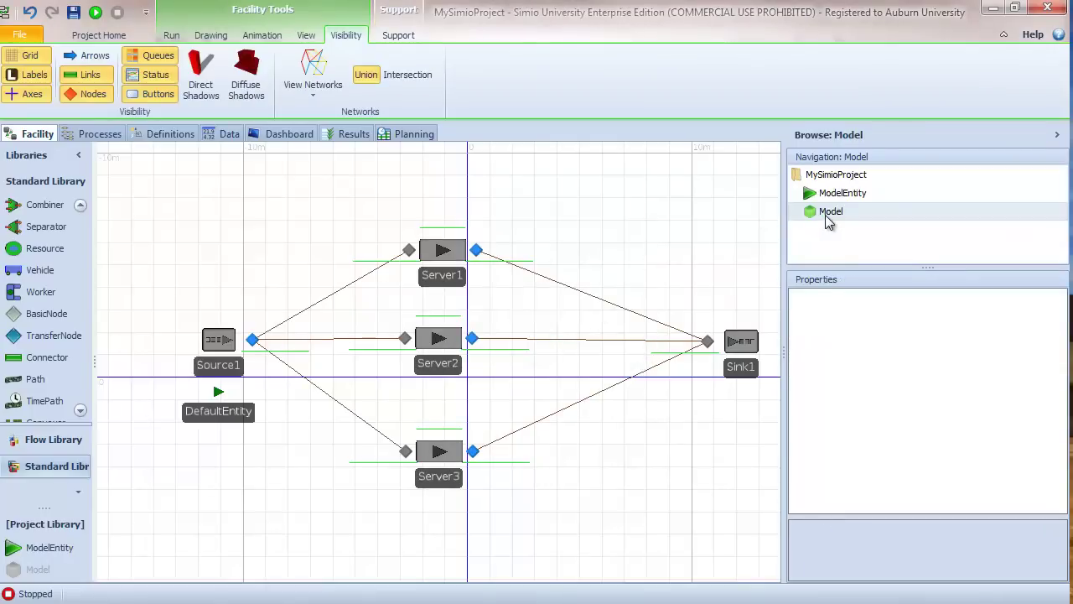
- Compare the contents of NodeList1 and NodeList2 in the list definitions and remove NodeList2
click(163, 134)
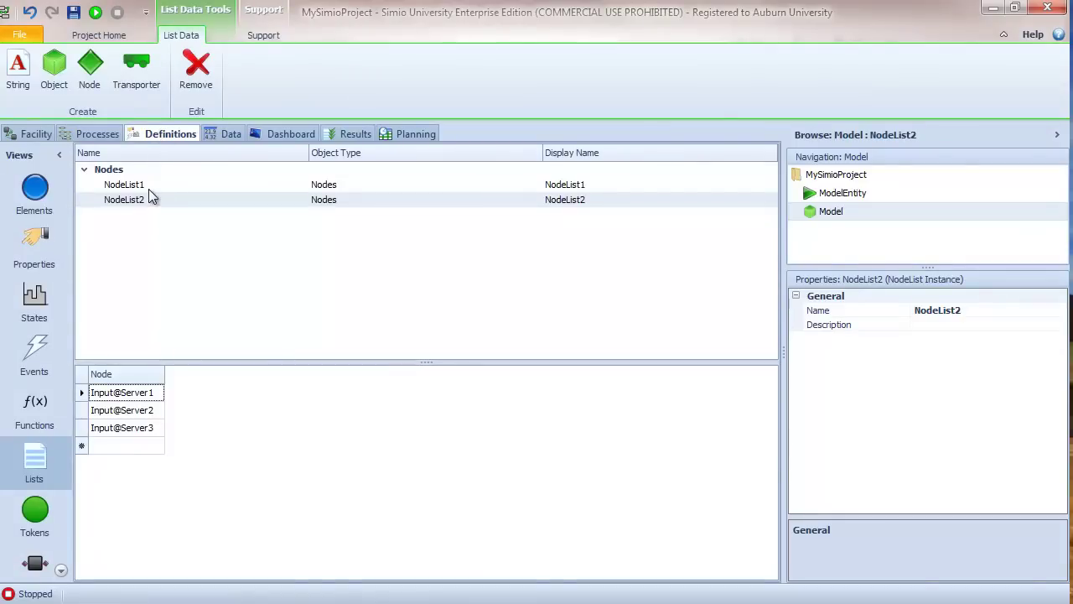
click(149, 190)
click(145, 201)
key(Up)
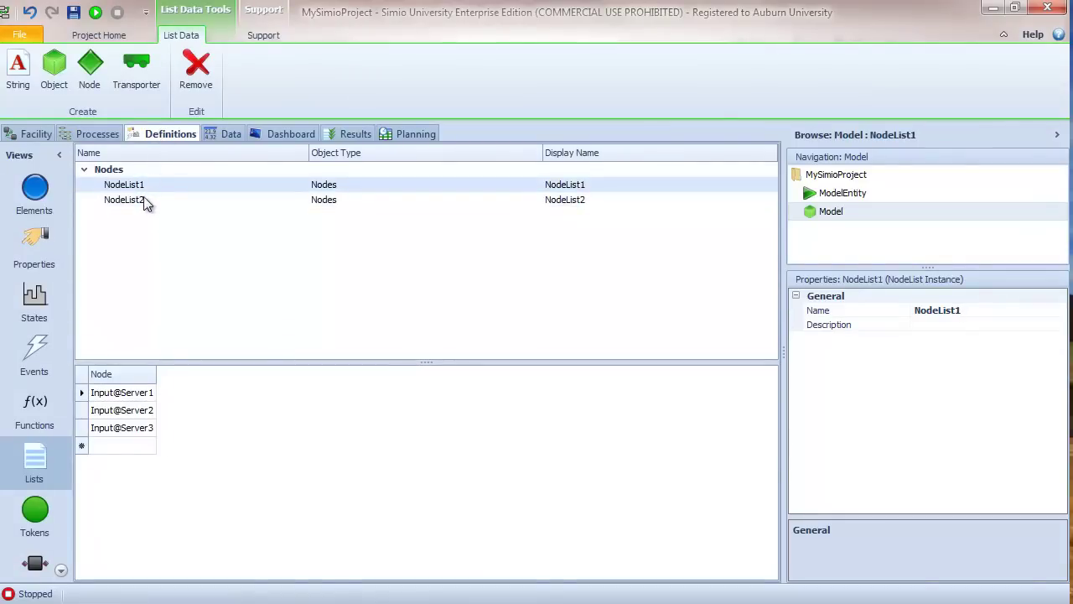
click(144, 203)
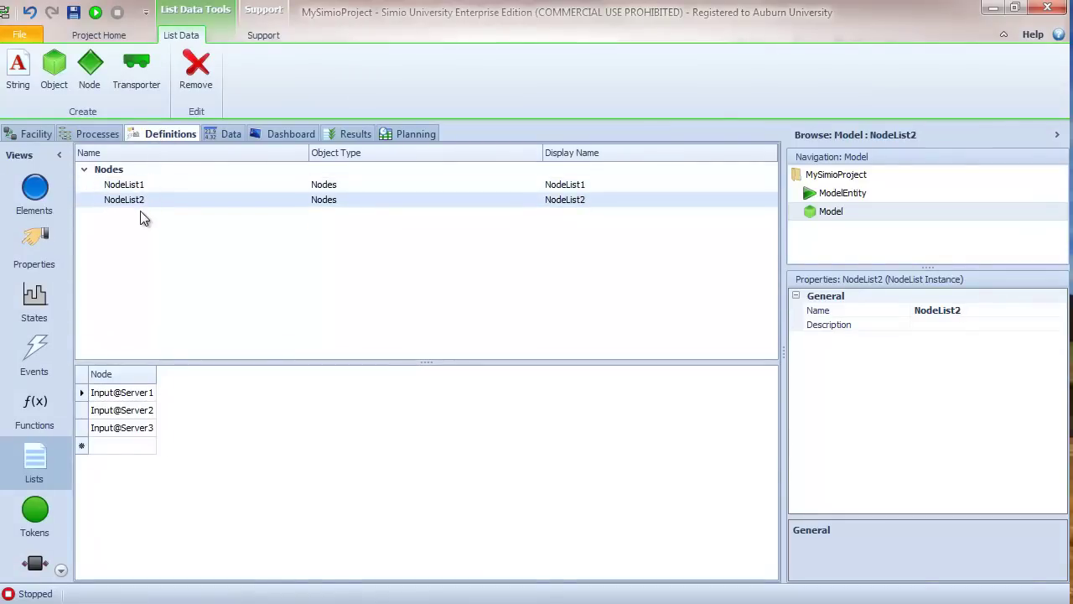
click(198, 70)
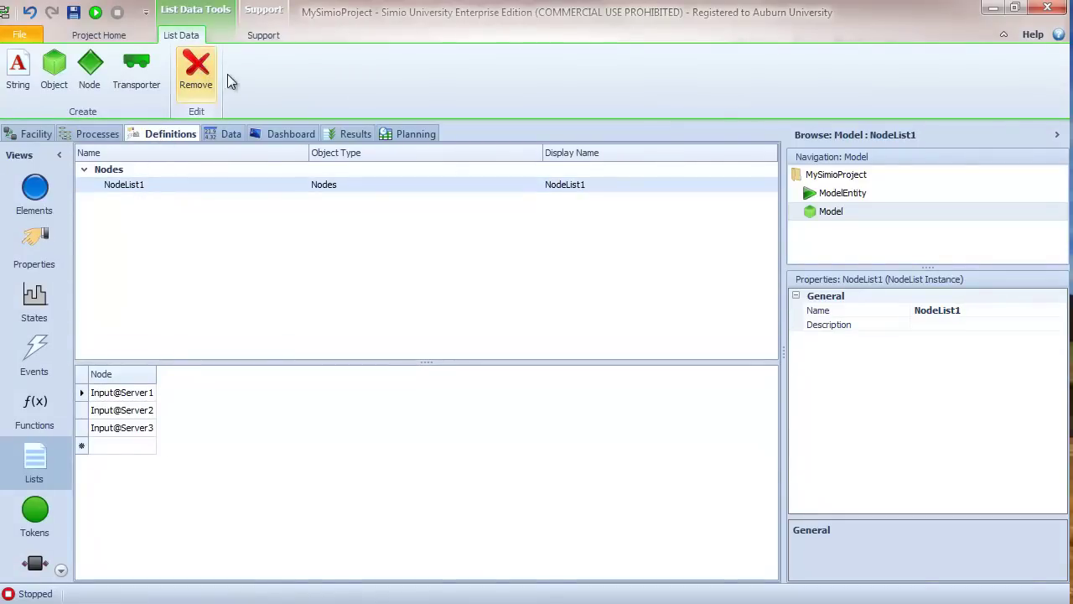
- Set the Entity Destination Type of Source1's output node to Select From List and dismiss the error list
click(35, 134)
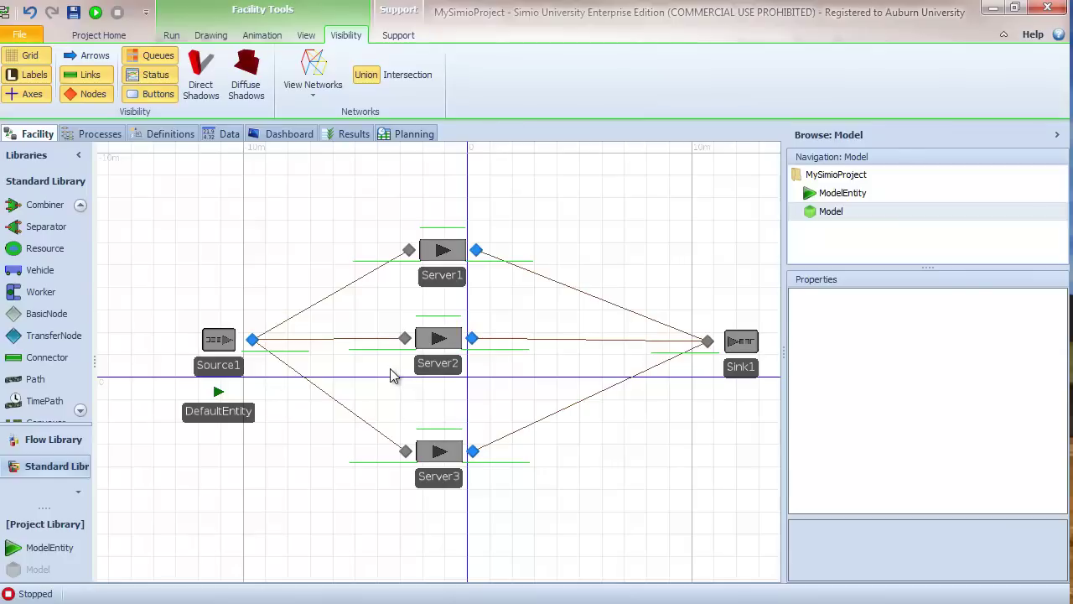
click(252, 340)
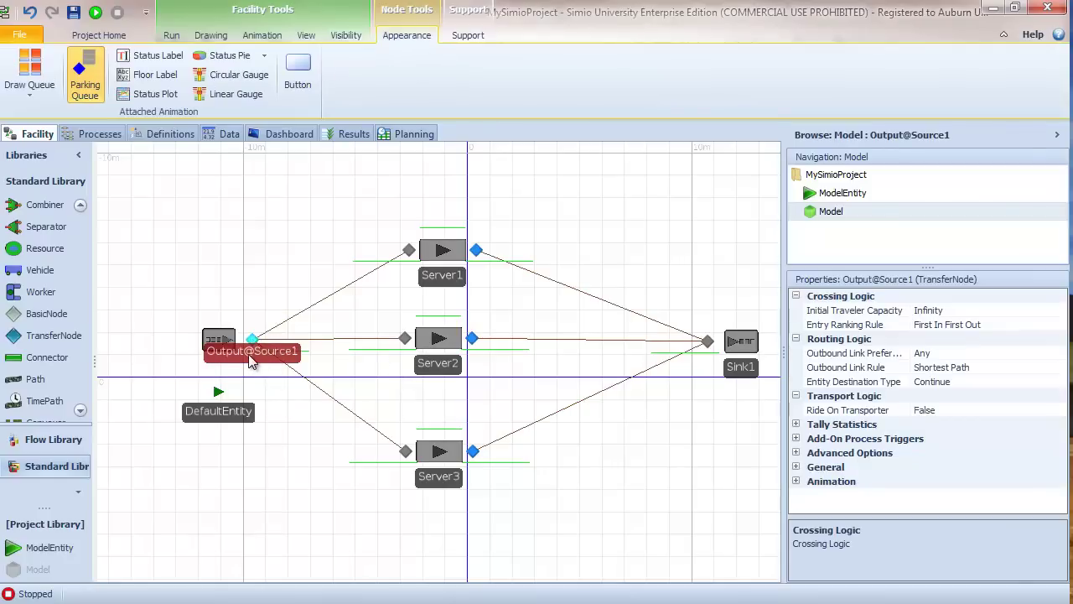
click(1012, 381)
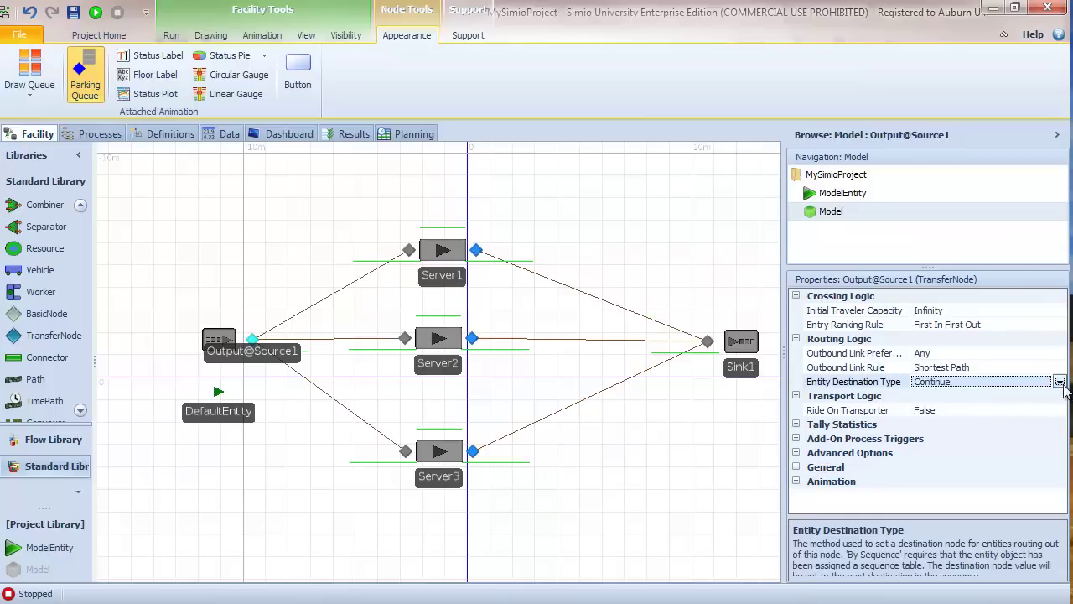
click(1060, 382)
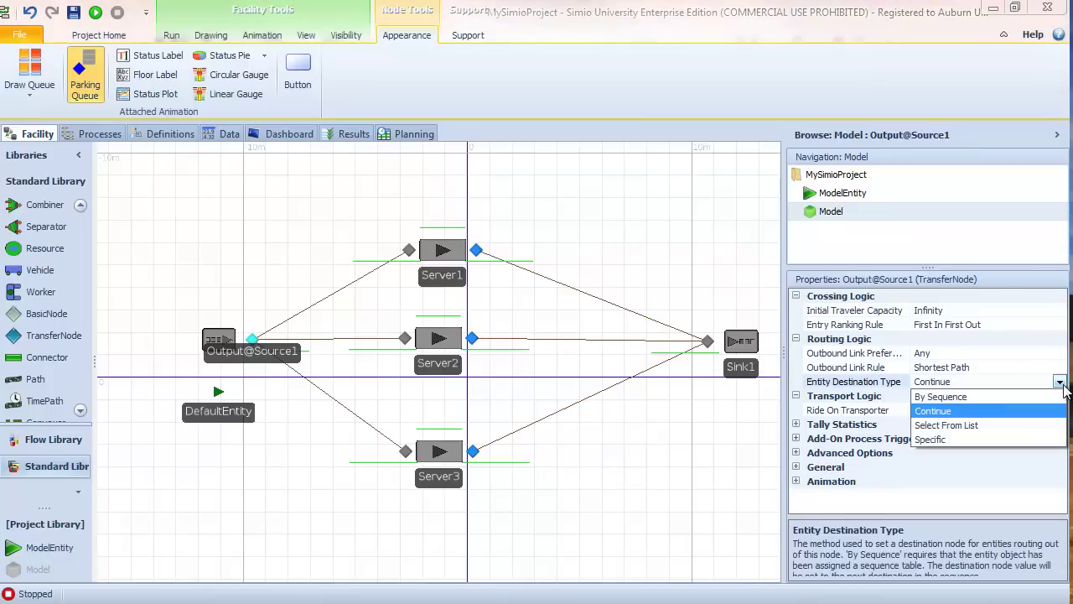
click(962, 426)
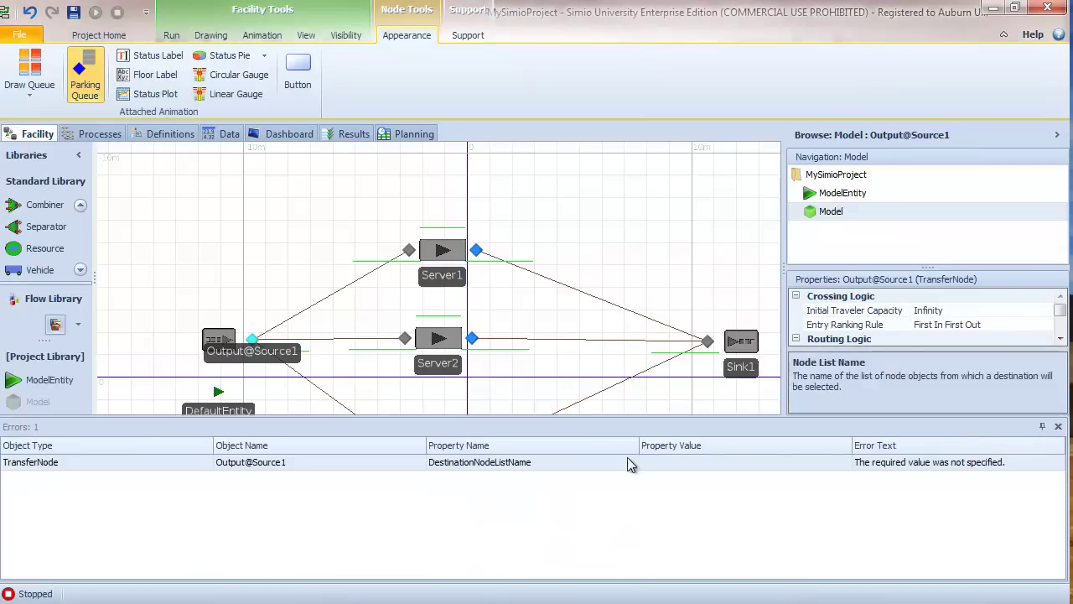
click(1058, 425)
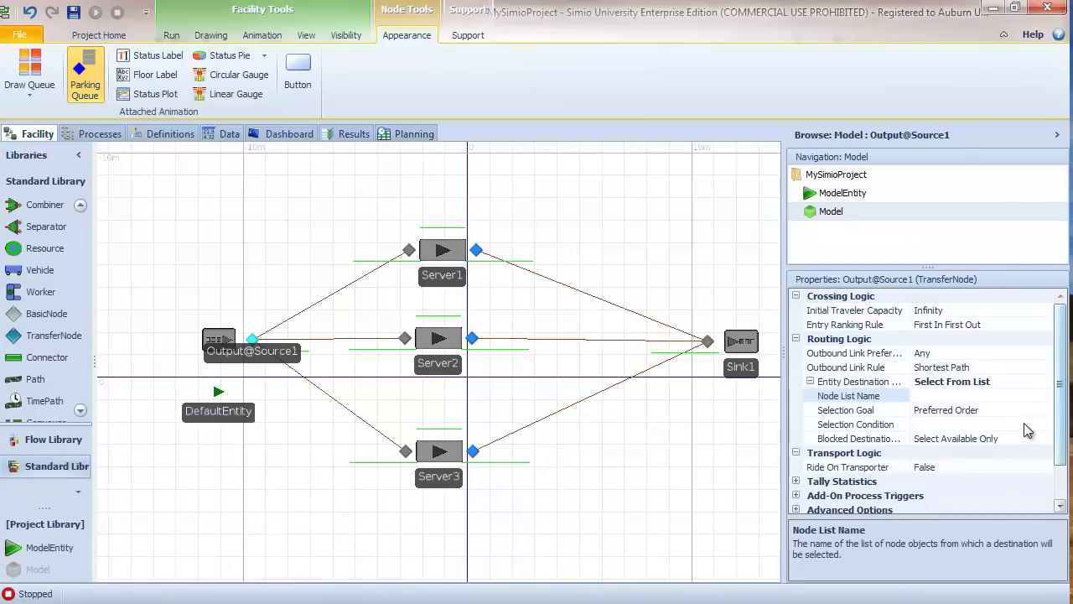
- Assign NodeList1 as the node list of Source1's output node and undo the last input buffer change on the three servers
click(951, 392)
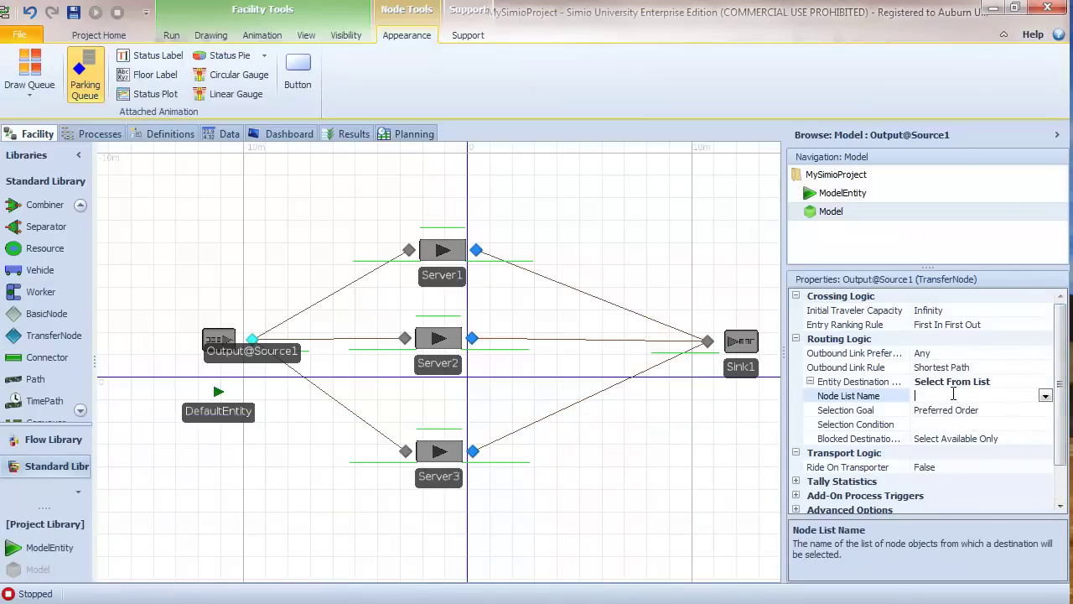
click(1045, 396)
click(950, 174)
drag(782, 407, 754, 413)
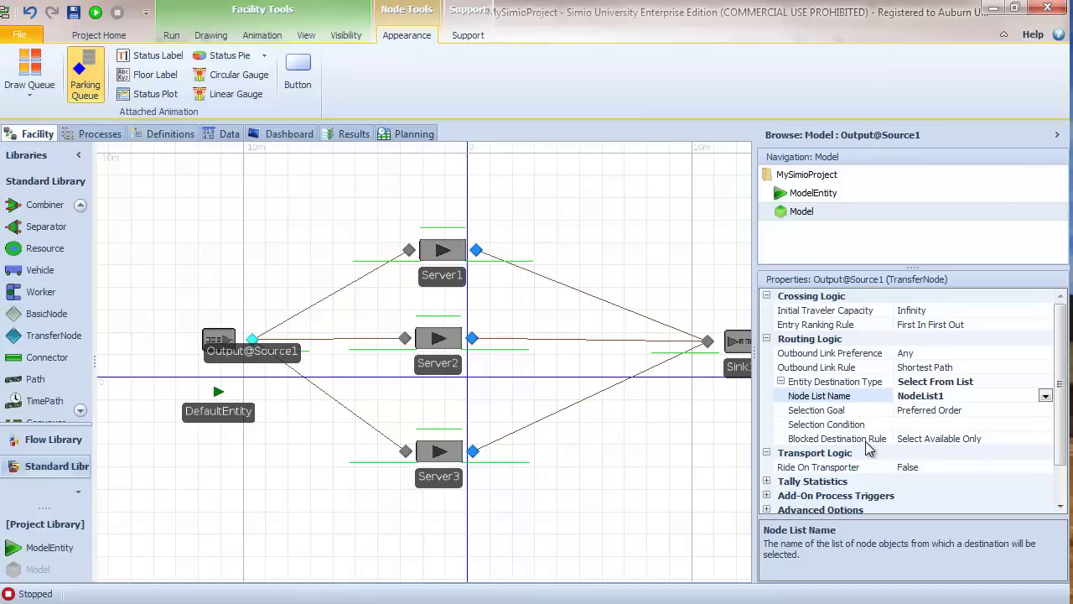
key(ctrl+z)
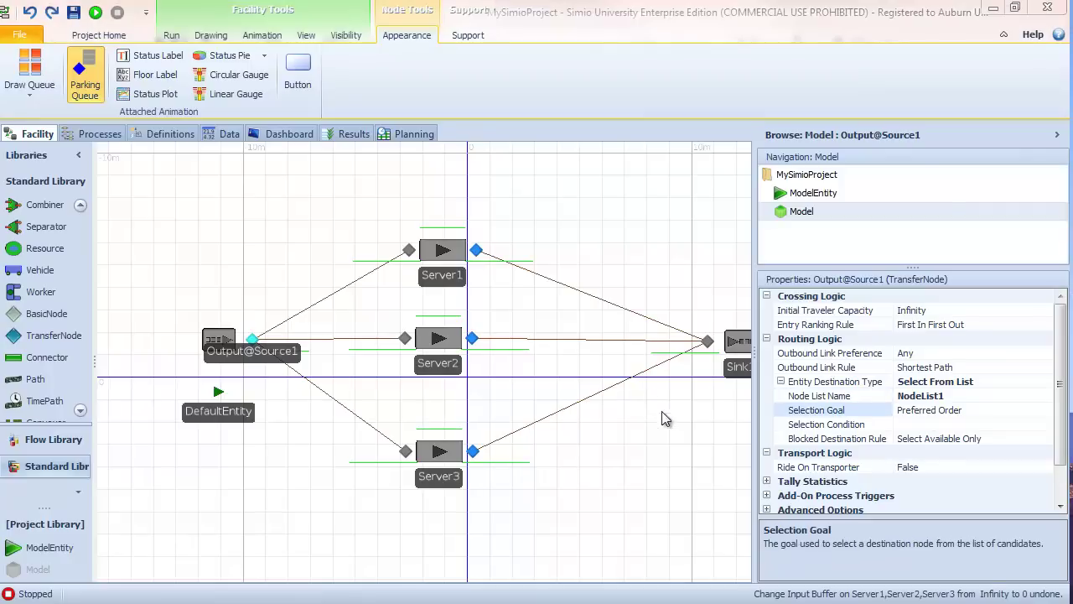
- Examine the Selection Goal options of Source1's output node and the order of the nodes in NodeList1
click(943, 410)
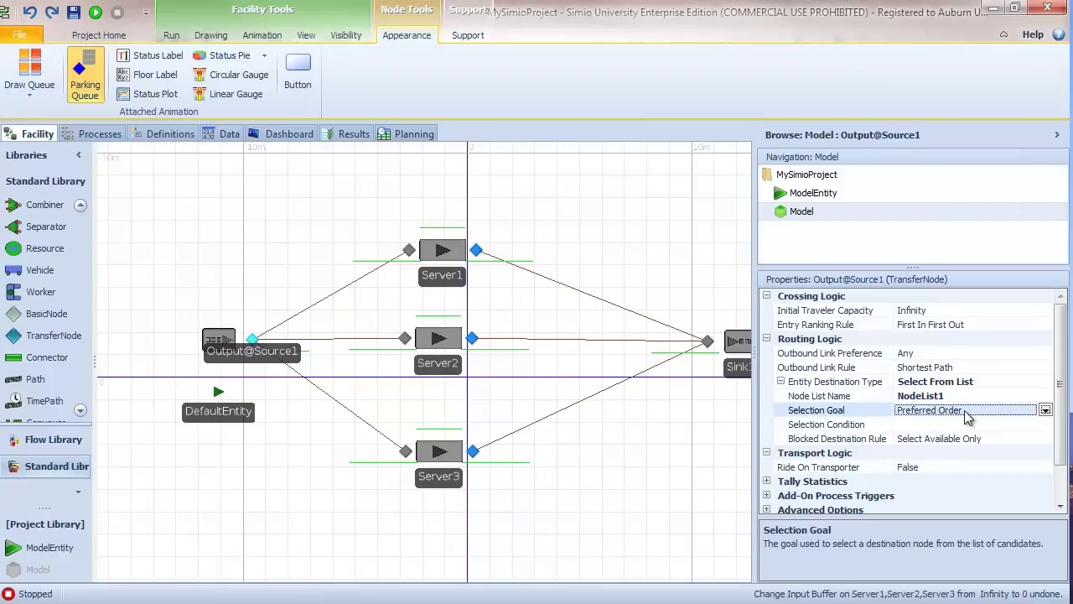
click(1045, 410)
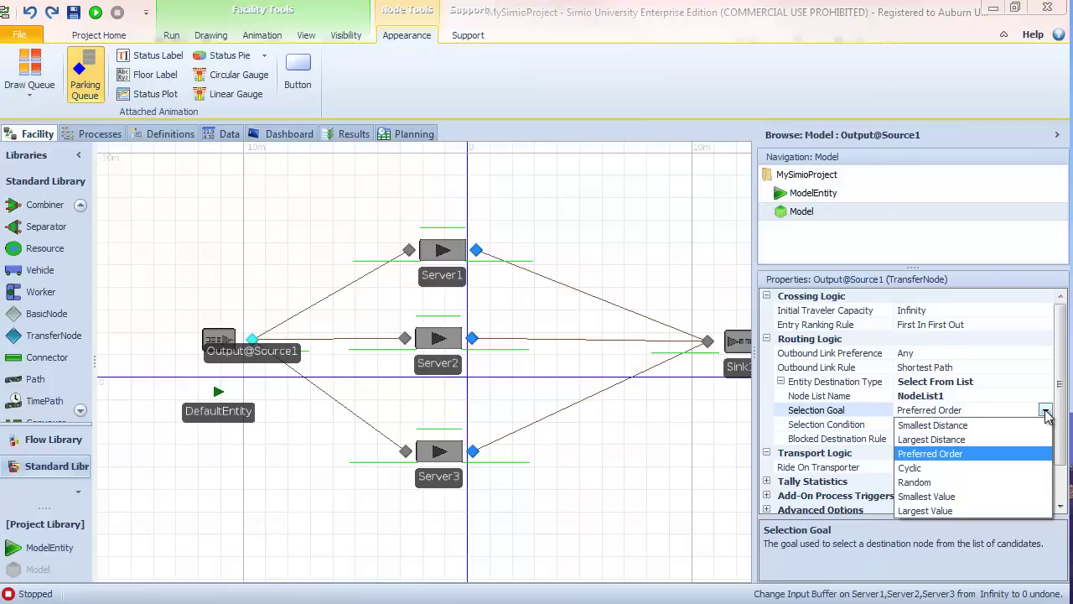
click(638, 295)
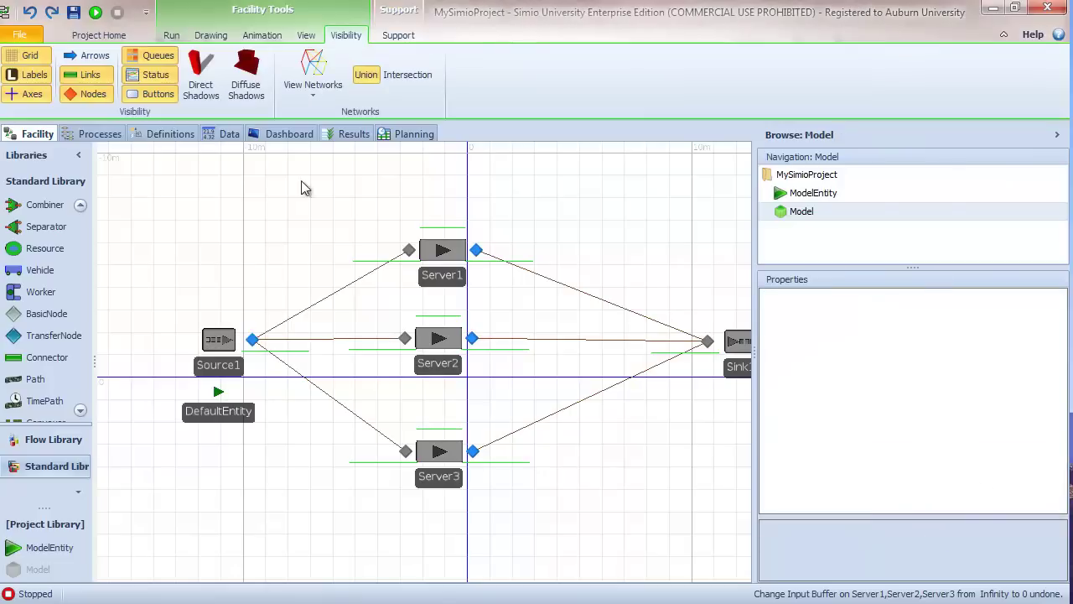
click(228, 136)
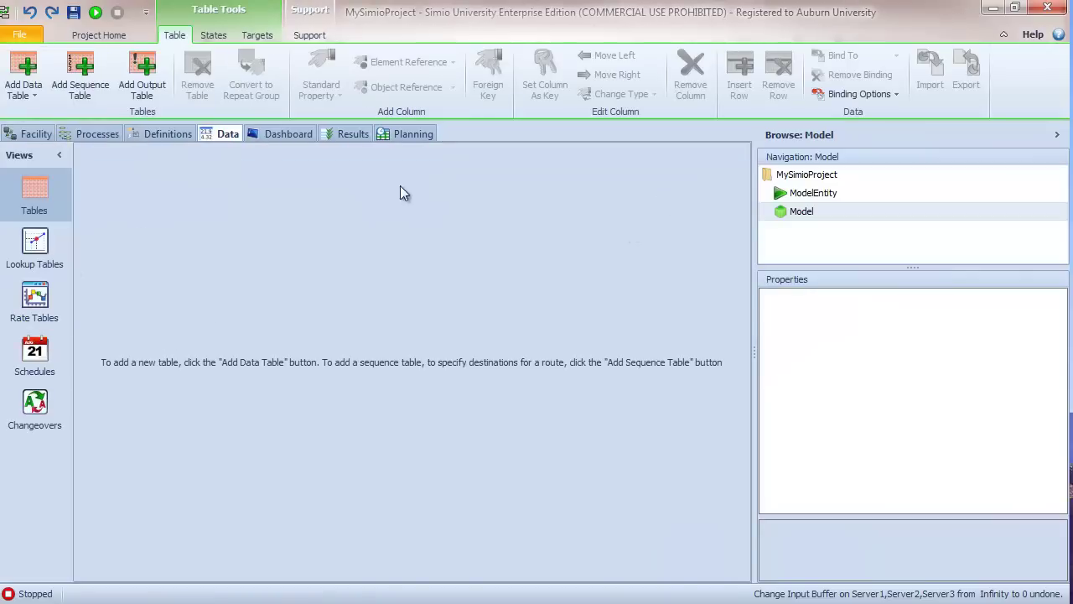
click(169, 134)
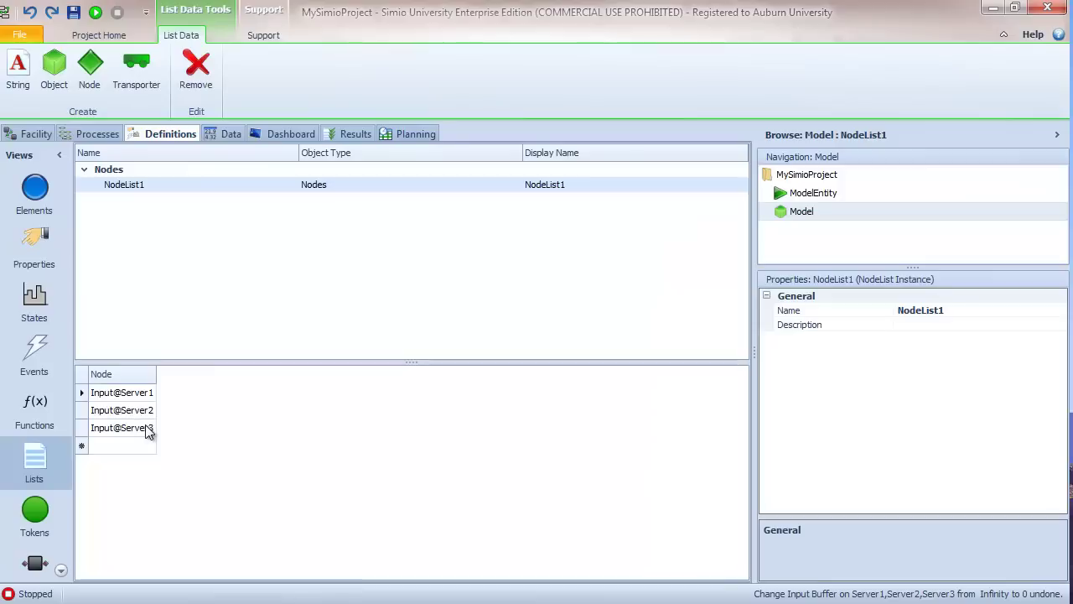
- Return to the facility layout, review the routing logic of Source1's output node and start a simulation run
click(36, 135)
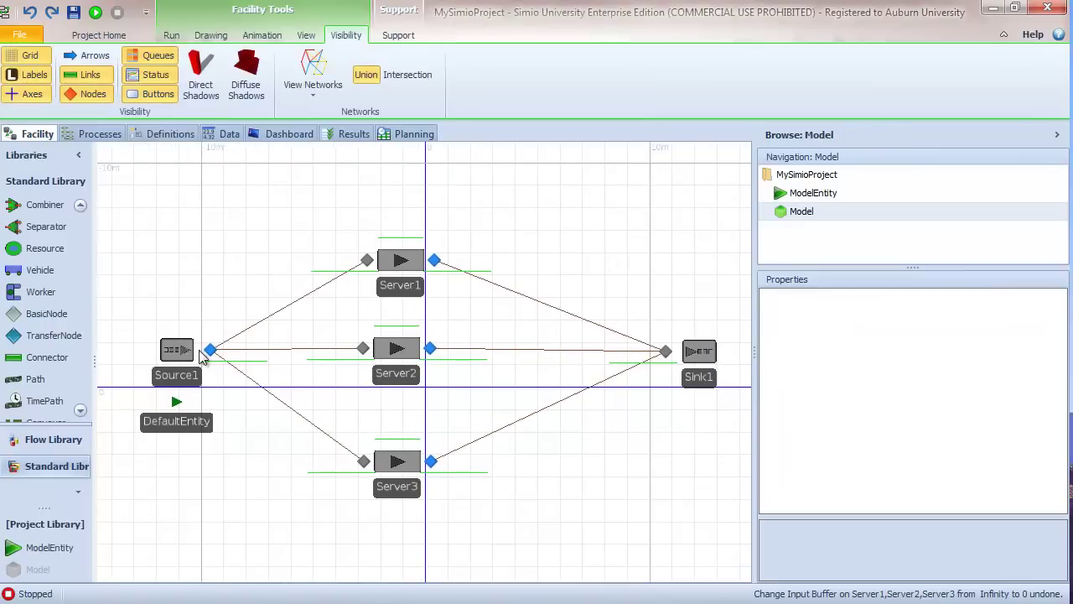
click(210, 351)
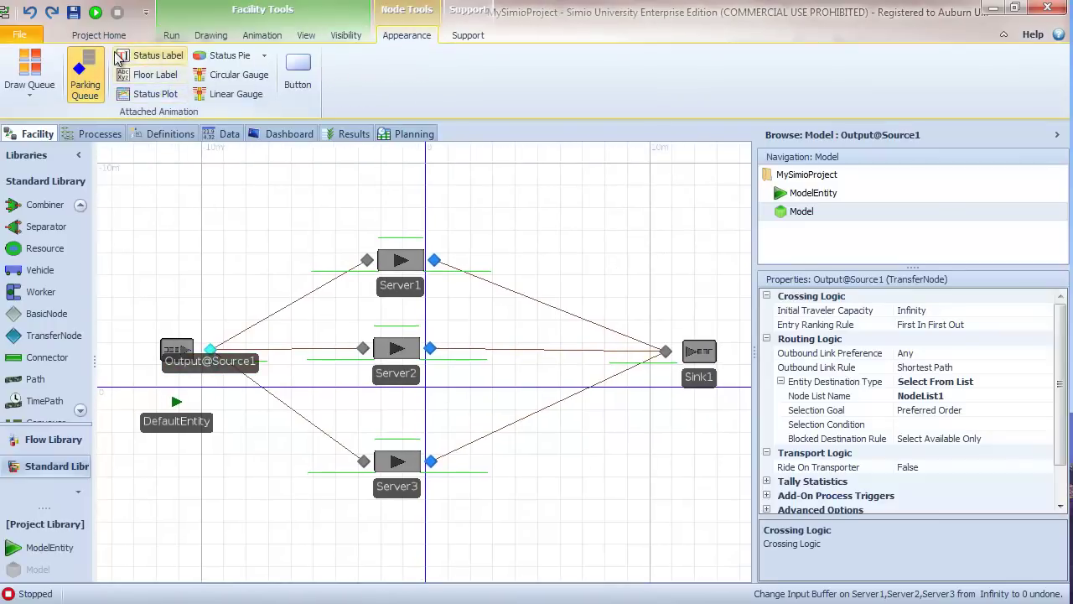
click(95, 13)
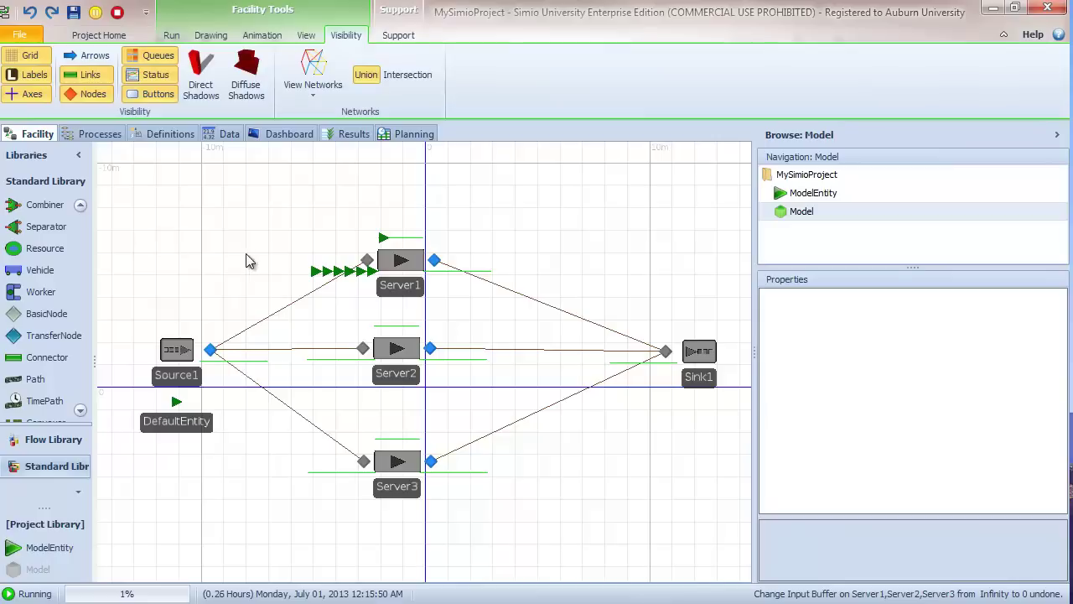
- Stretch Server1's input buffer queue line outward, stop the run and shorten the line slightly
click(314, 278)
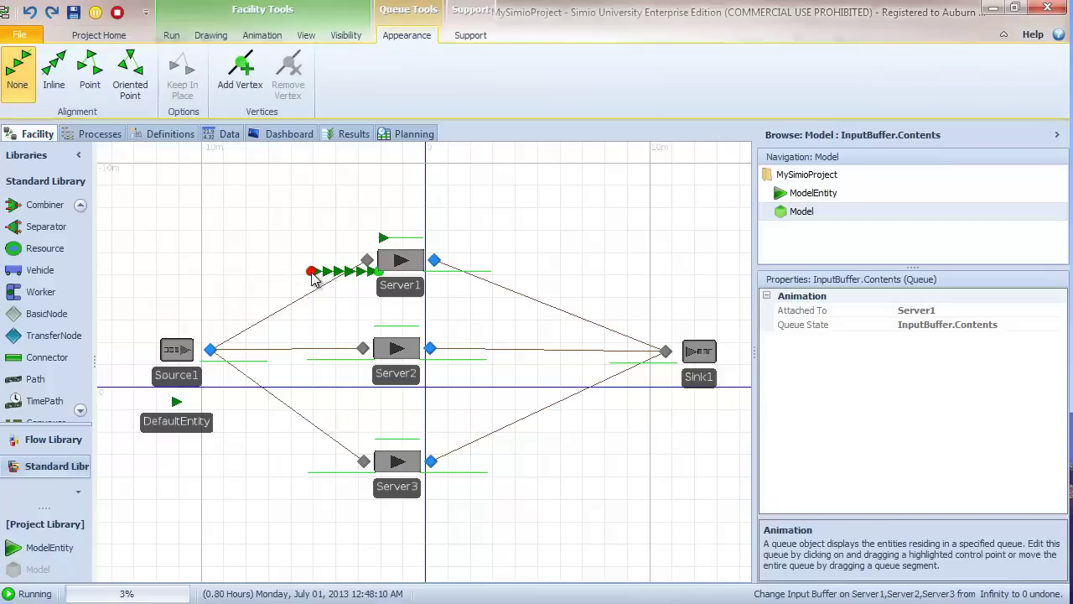
drag(314, 277, 264, 279)
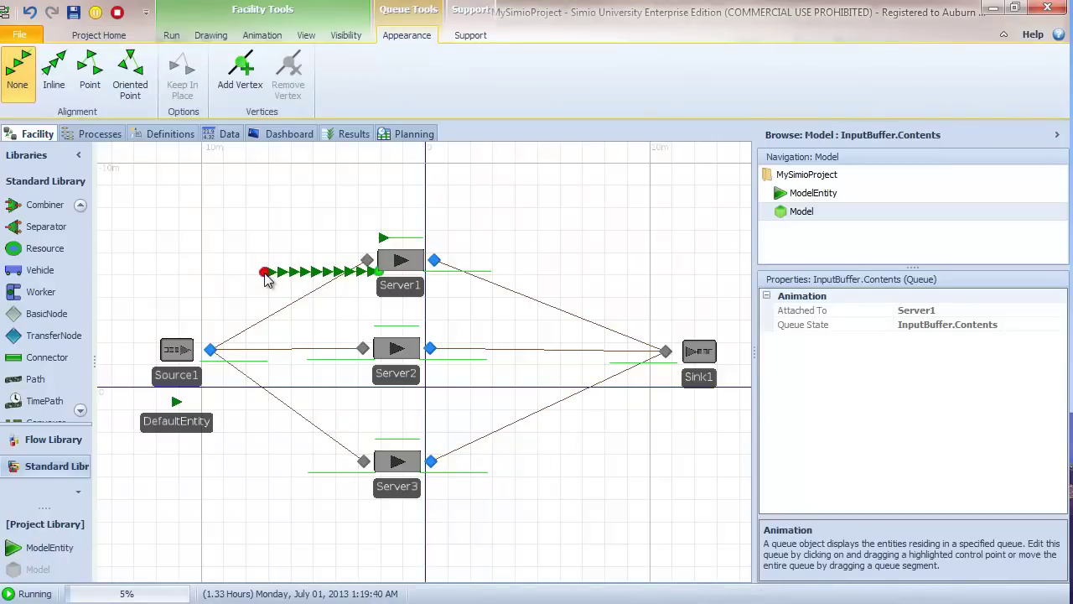
click(120, 14)
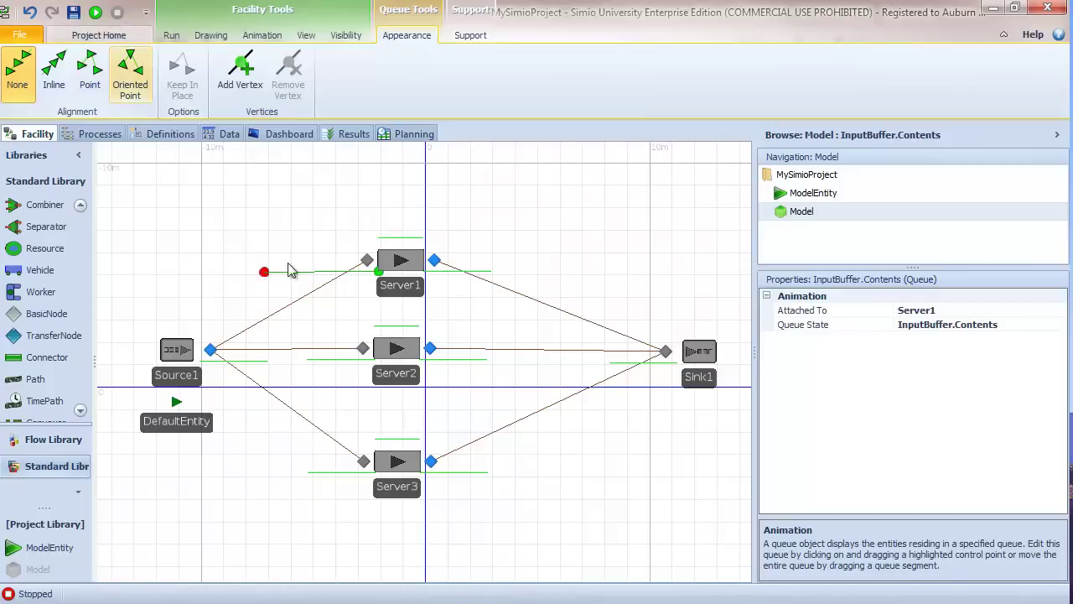
drag(263, 277, 293, 276)
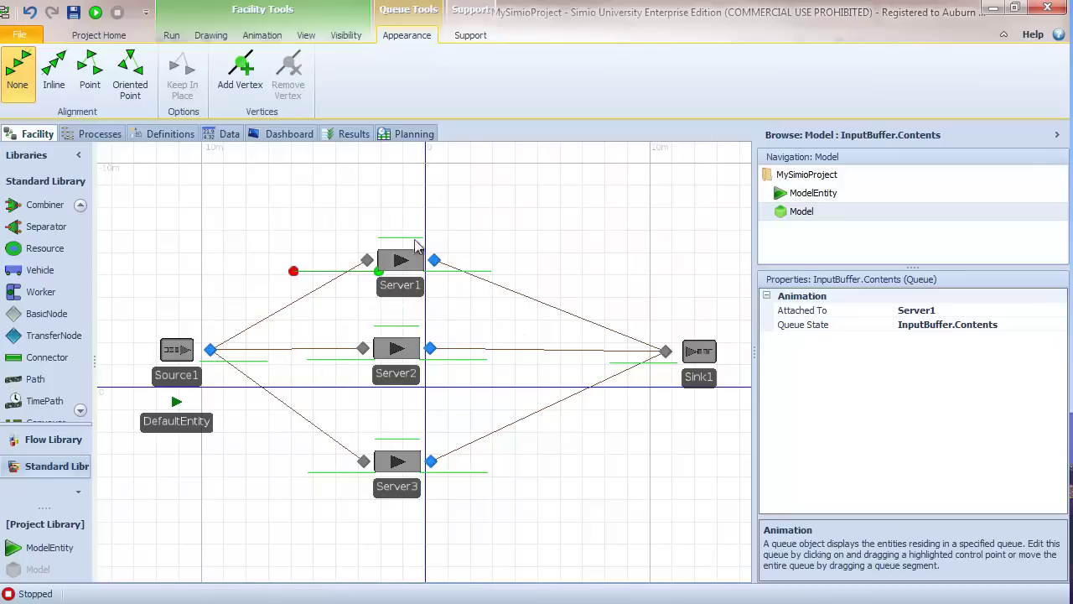
- Set the Input Buffer capacity of Server1, Server2 and Server3 to 0, run the model to watch the routing, and stop it
click(394, 289)
click(766, 395)
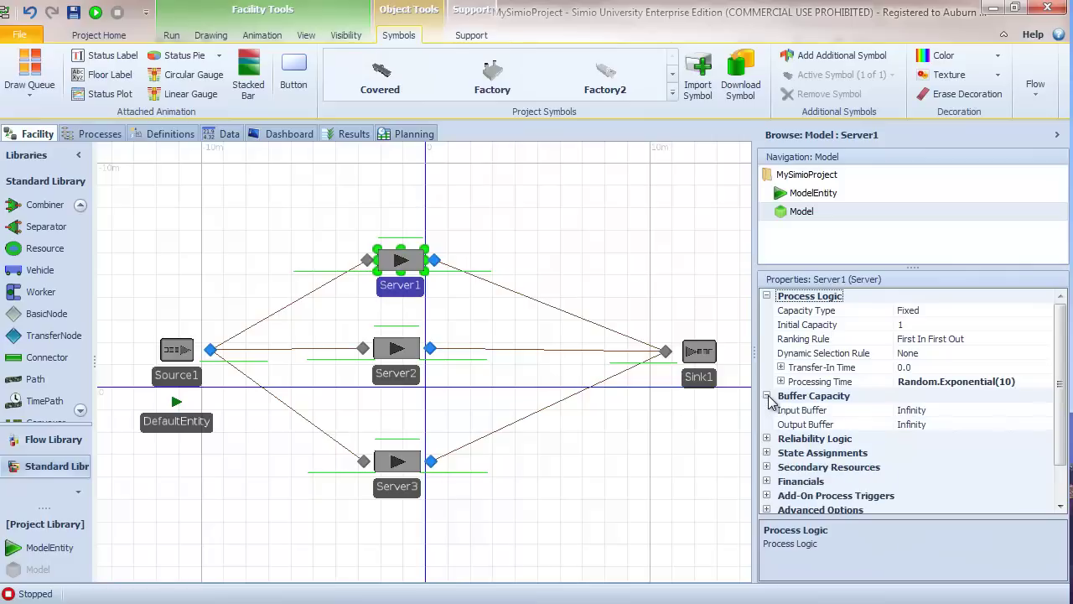
click(766, 395)
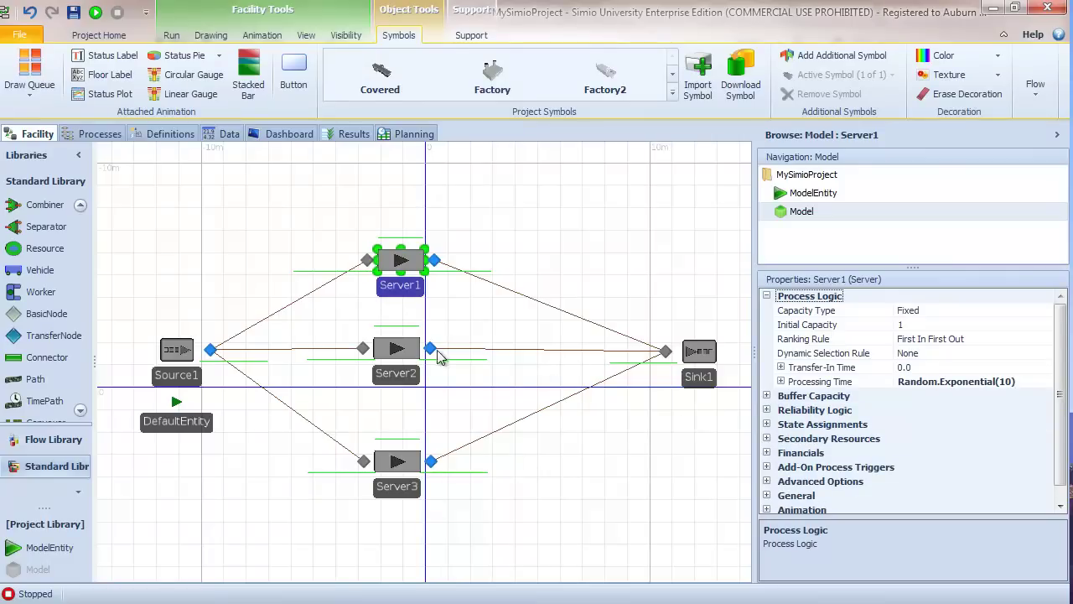
ctrl+click(412, 375)
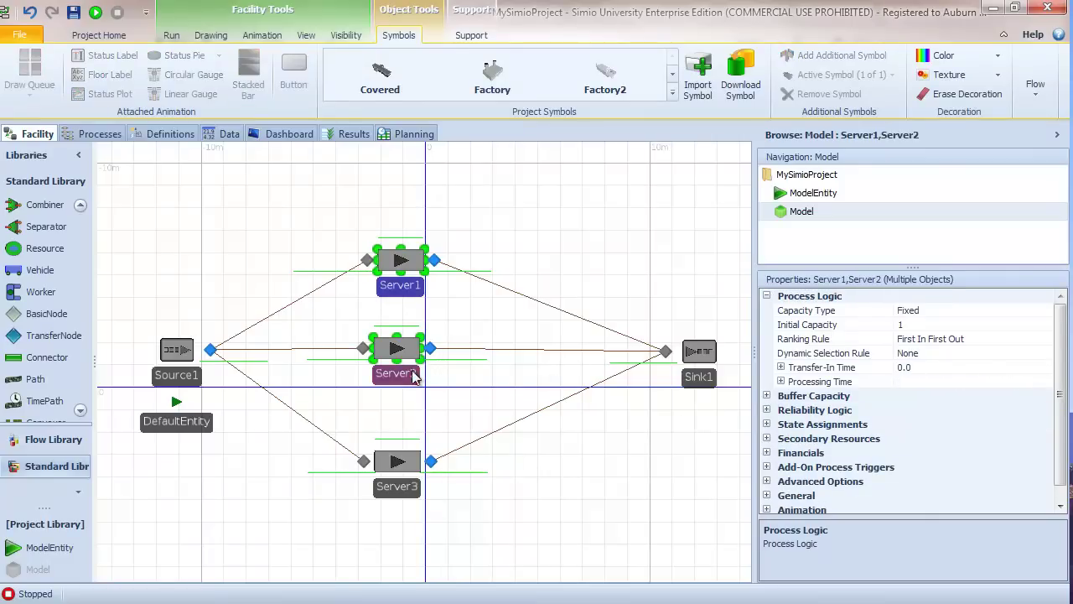
ctrl+click(399, 489)
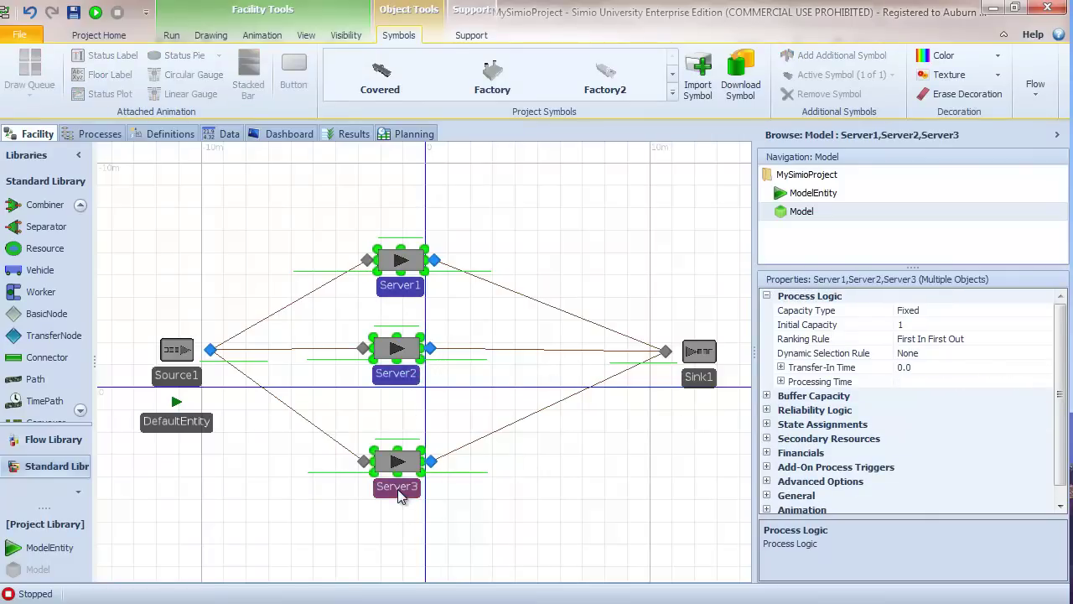
click(766, 396)
click(937, 411)
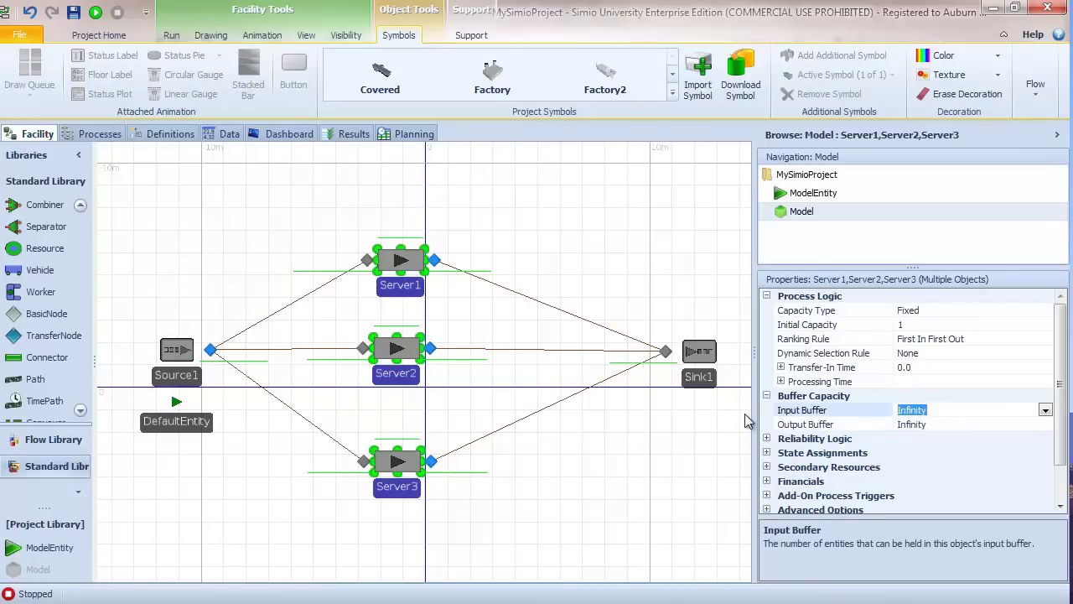
text(0)
click(631, 208)
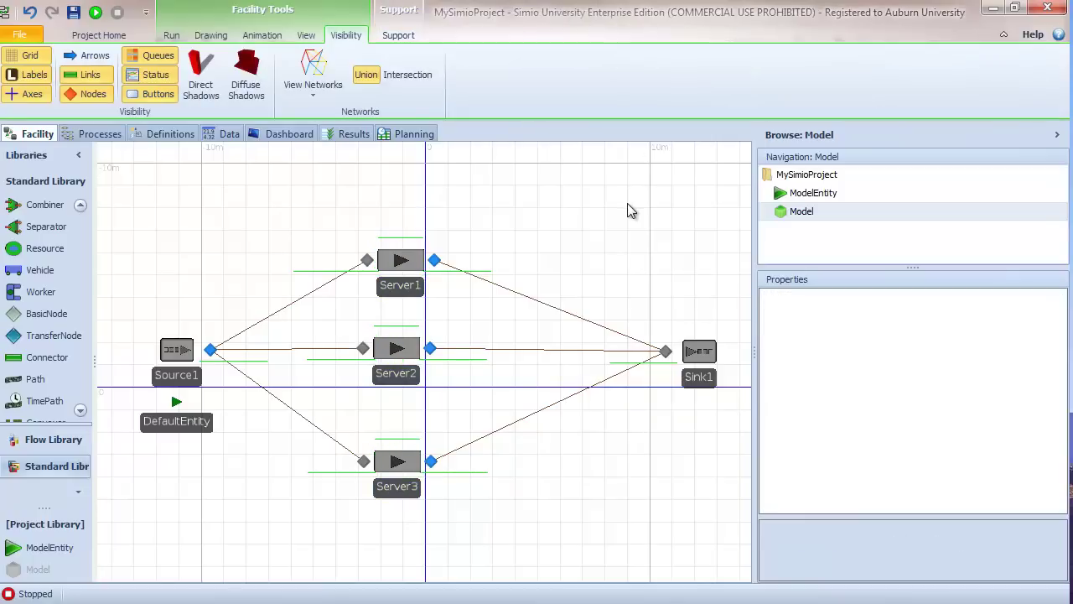
click(96, 12)
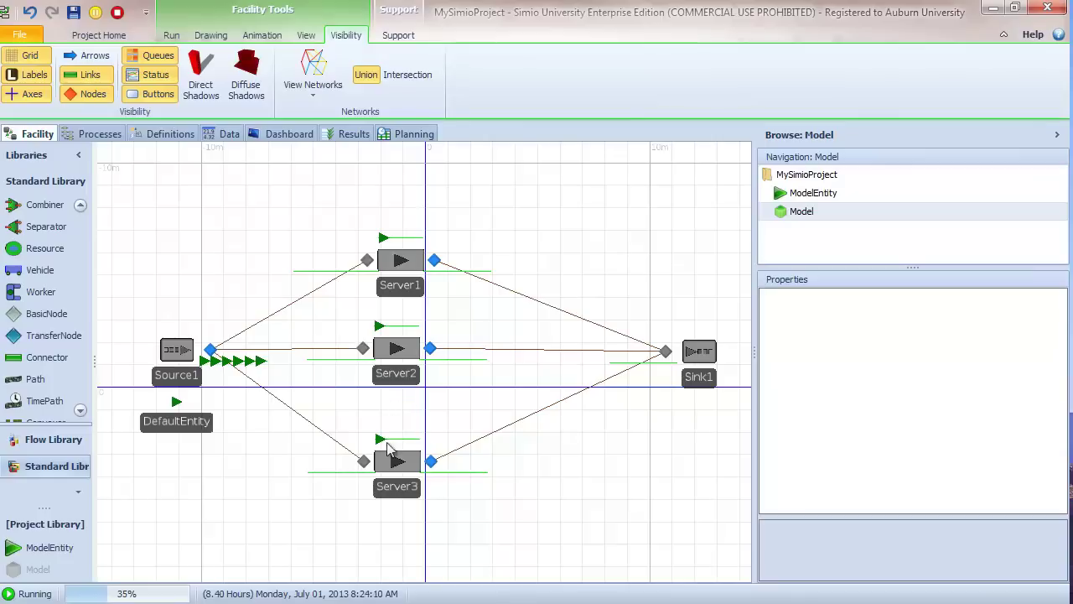
click(118, 13)
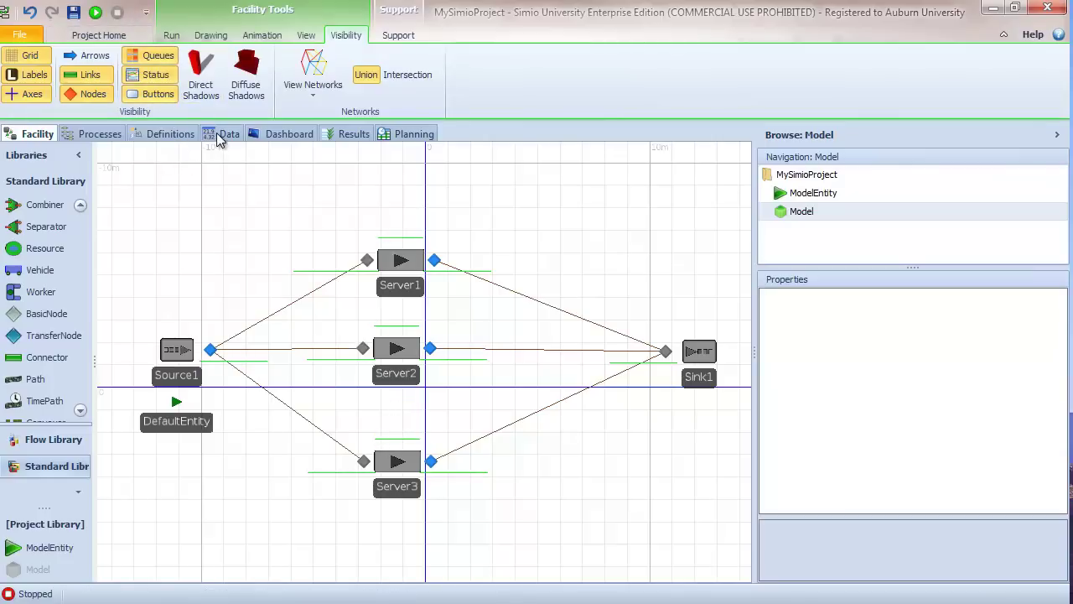
- Reorder NodeList1 so that Input@Server3 comes first and Input@Server1 comes last
click(222, 135)
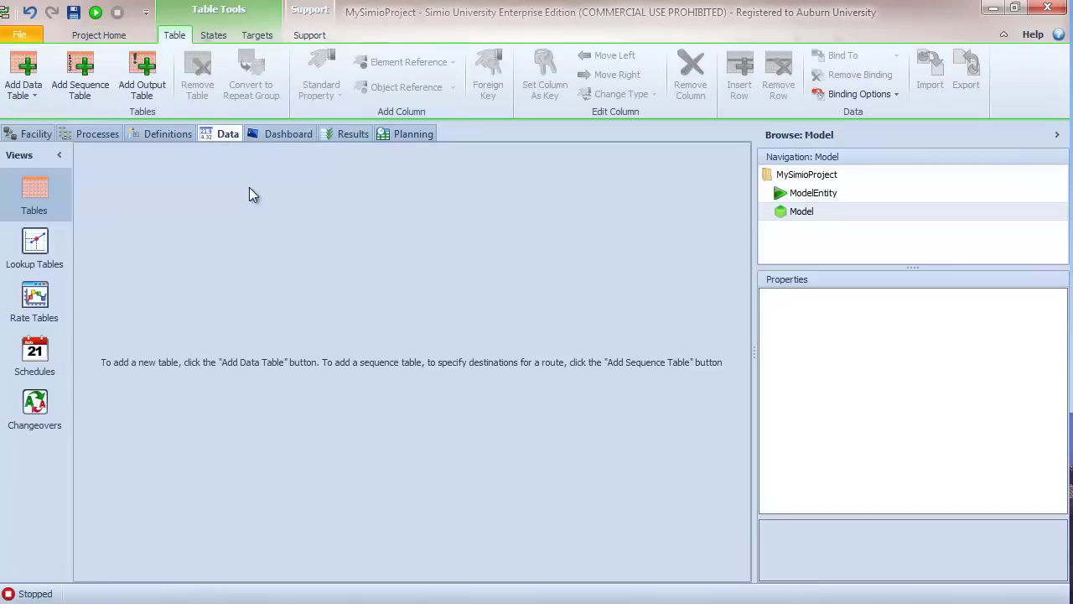
click(164, 134)
click(148, 392)
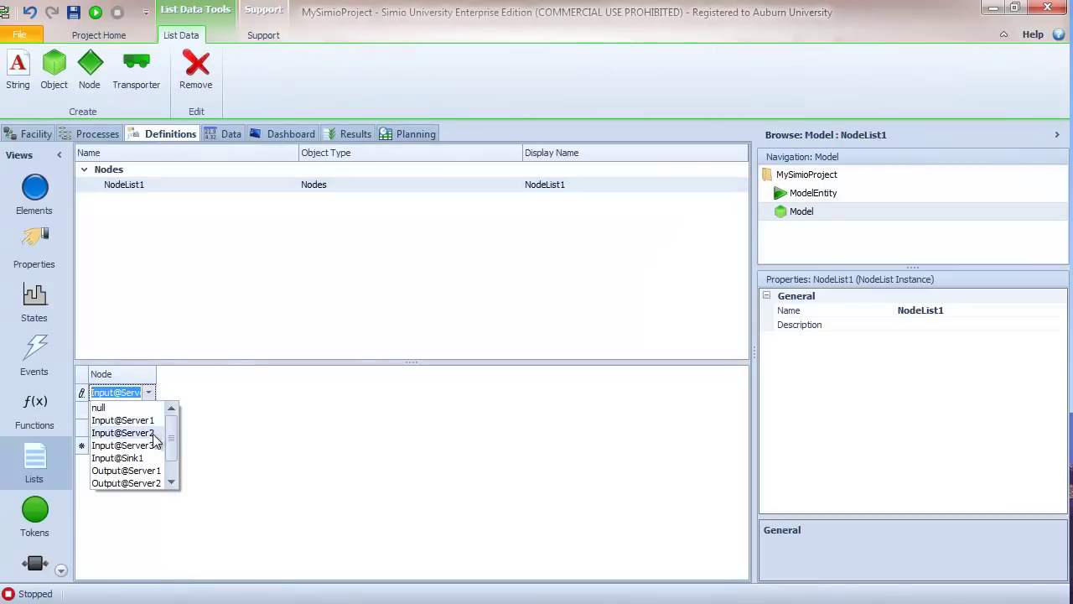
click(154, 444)
click(151, 429)
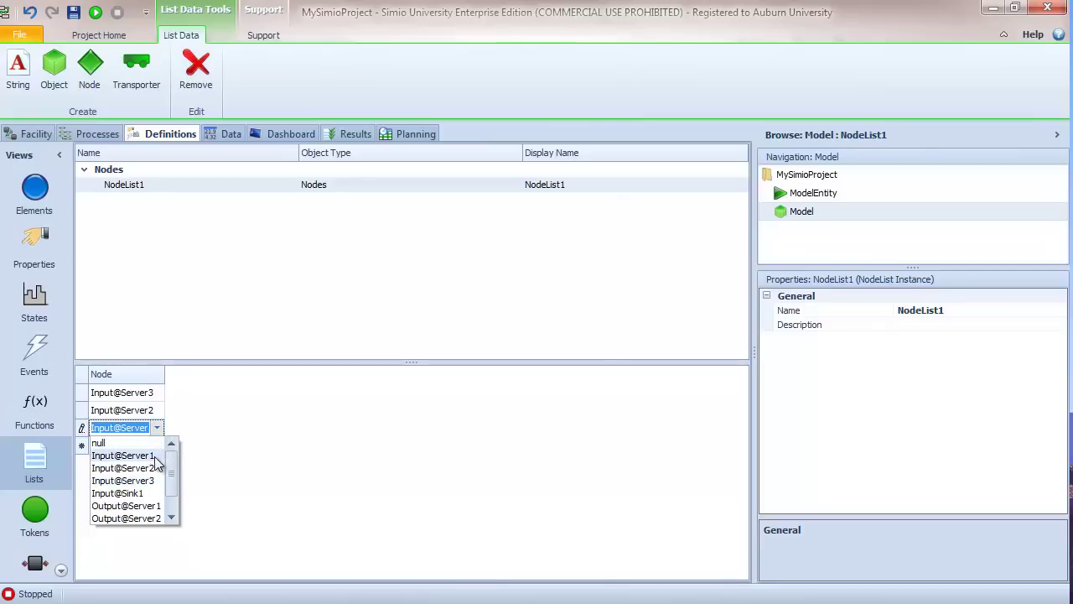
click(155, 457)
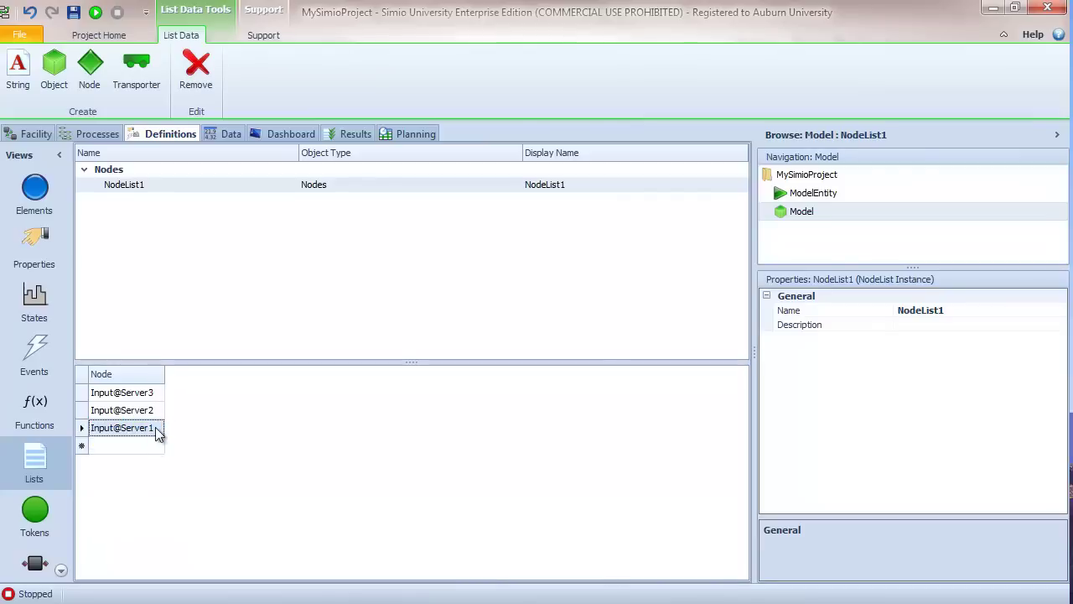
- Run the model in the facility view to observe the routing with the reordered node list, and stop it
click(33, 134)
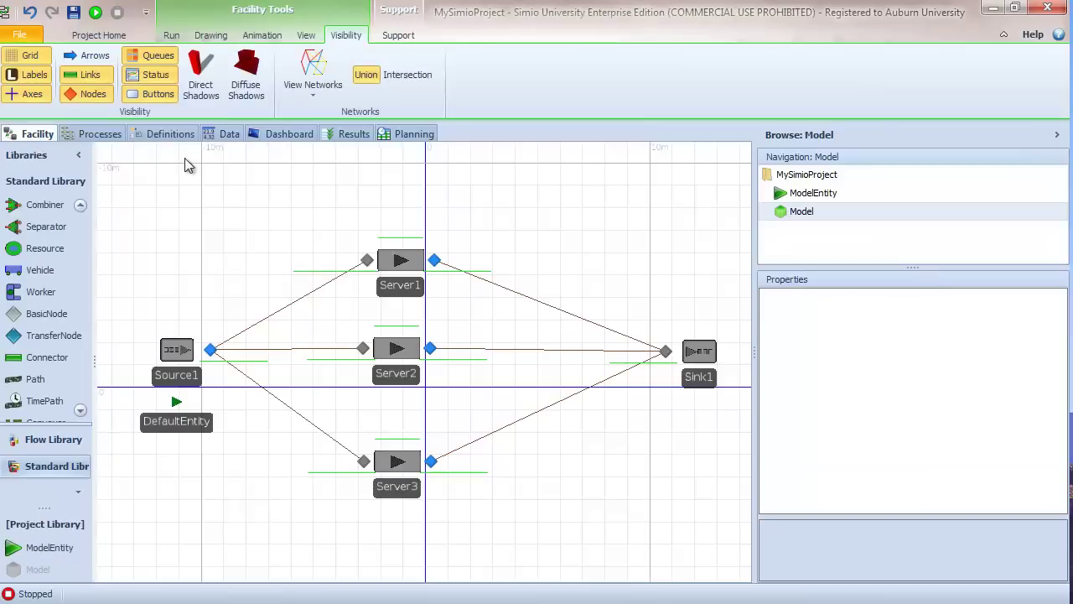
click(96, 13)
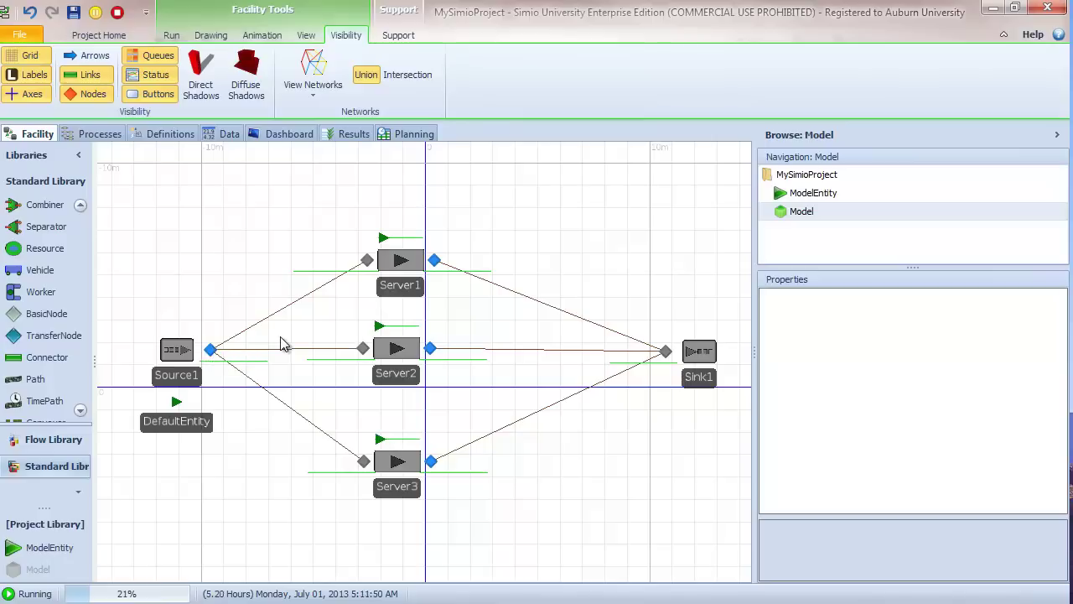
click(117, 11)
- Set the Input Buffer capacity of all three servers to 3, run the model to watch the queues, and stop it
click(399, 286)
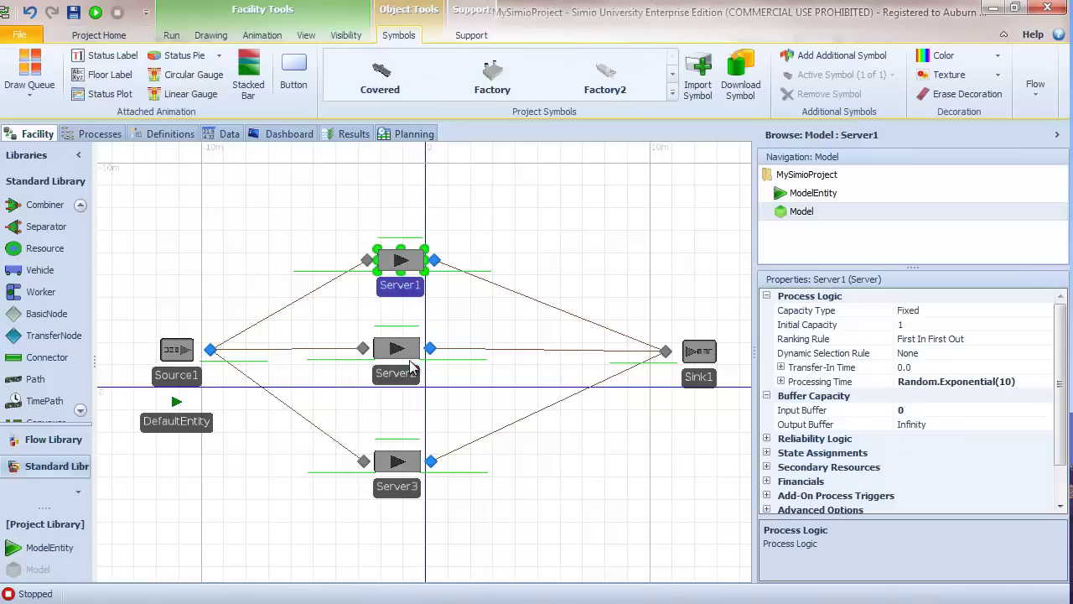
ctrl+click(410, 379)
ctrl+click(397, 487)
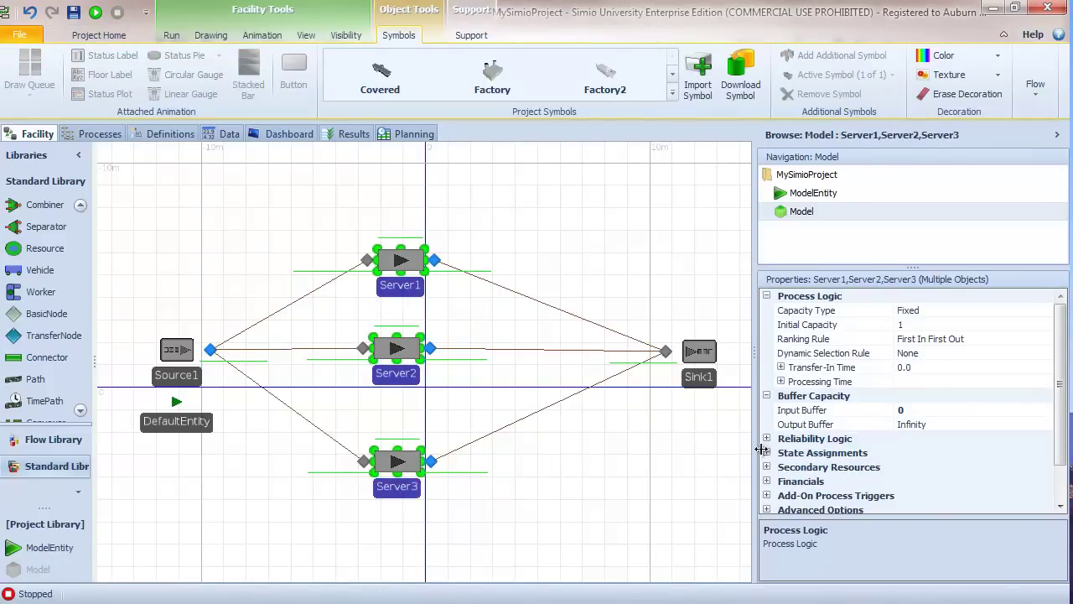
click(805, 411)
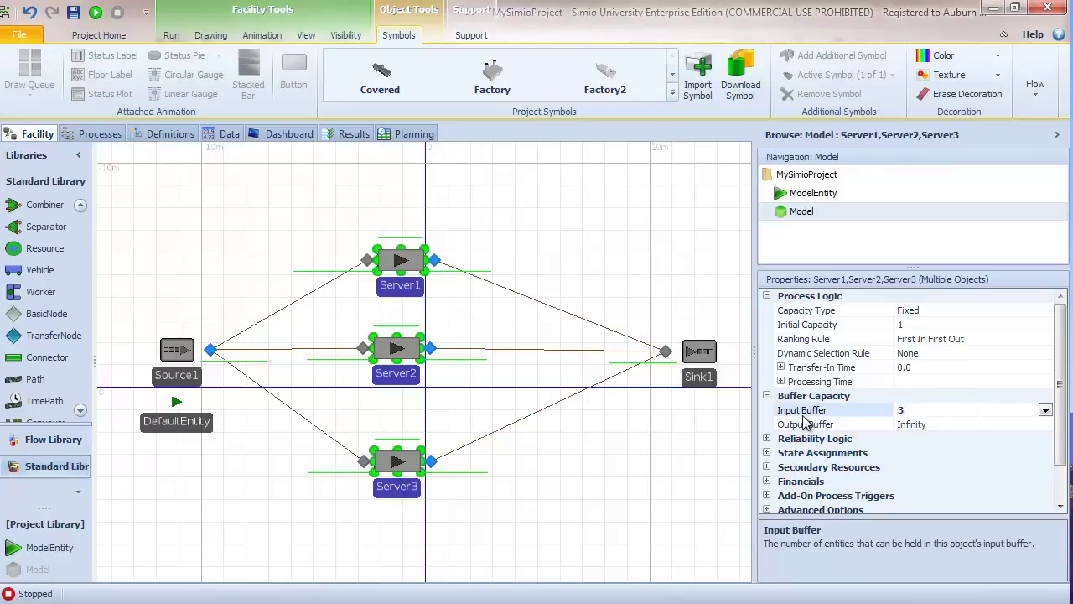
text(3)
click(608, 176)
click(95, 13)
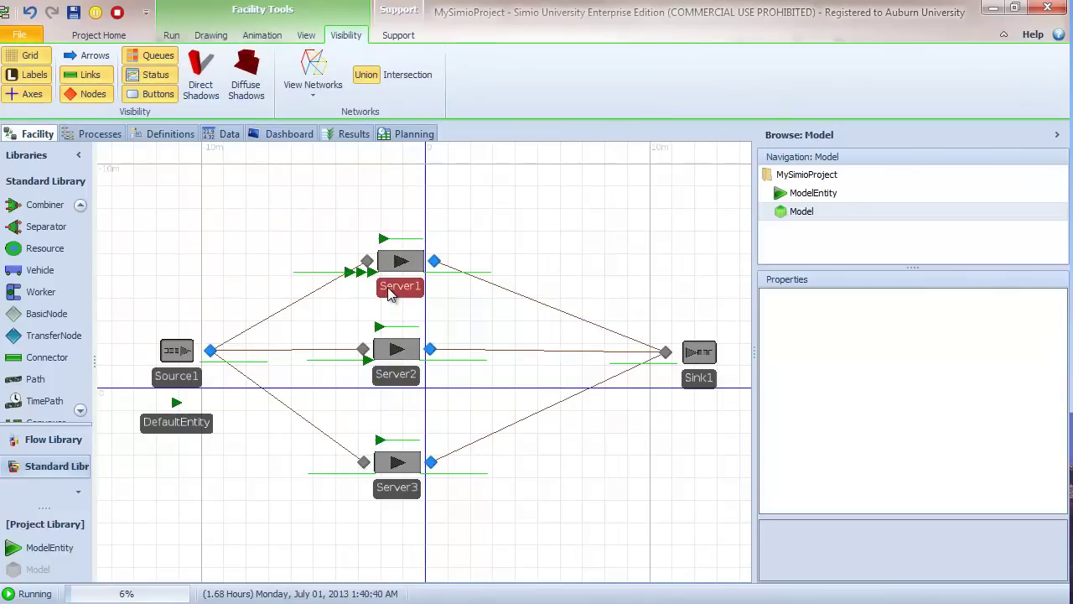
key(shift+F5)
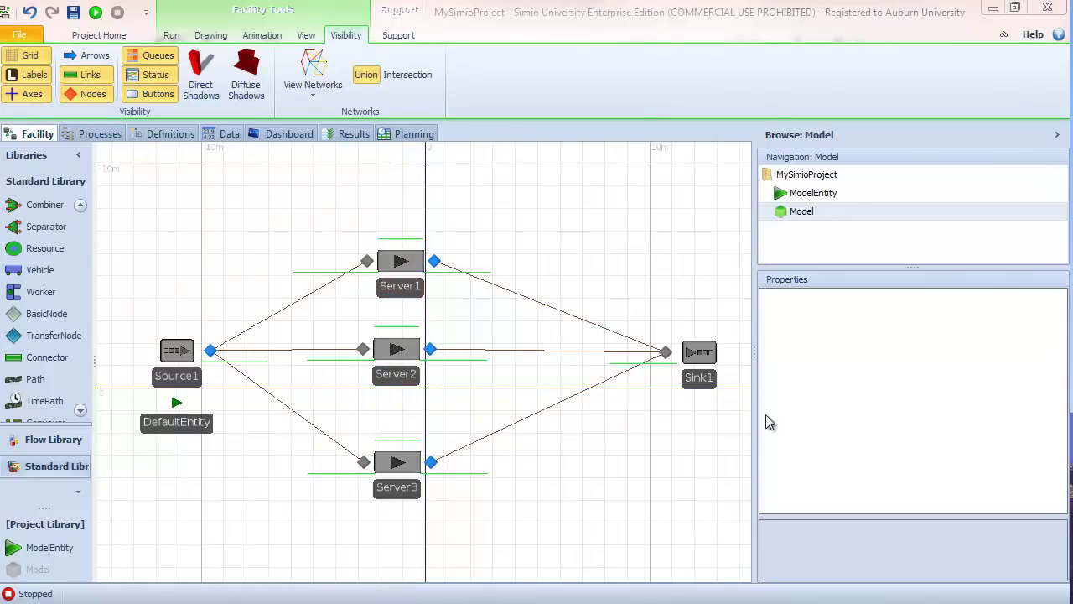
- Set the Selection Goal of Source1's output node to Smallest Value and widen the properties area to read the full selection expression
click(209, 350)
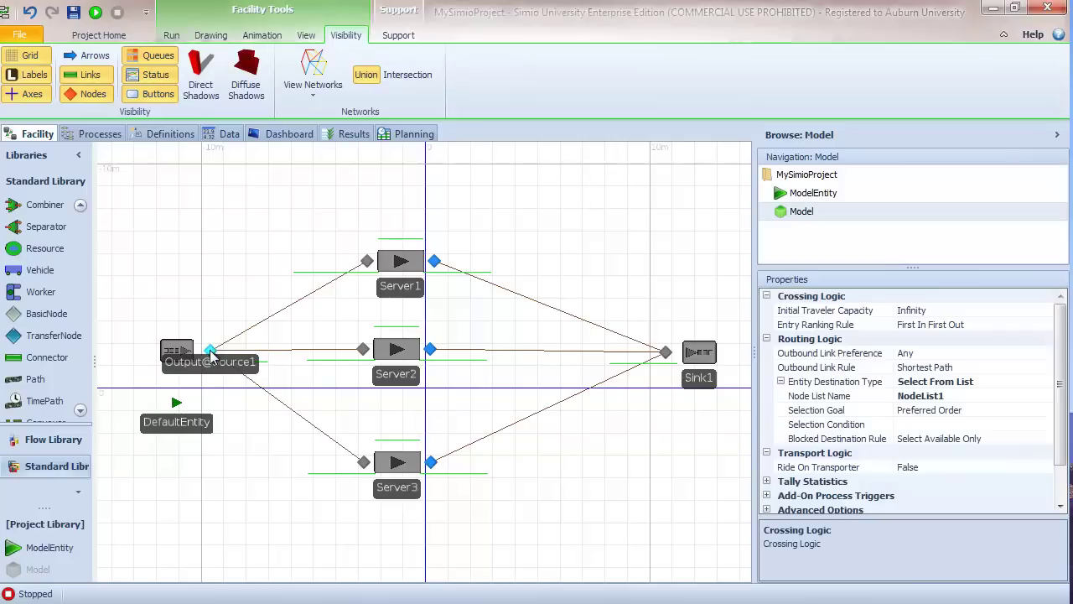
click(971, 411)
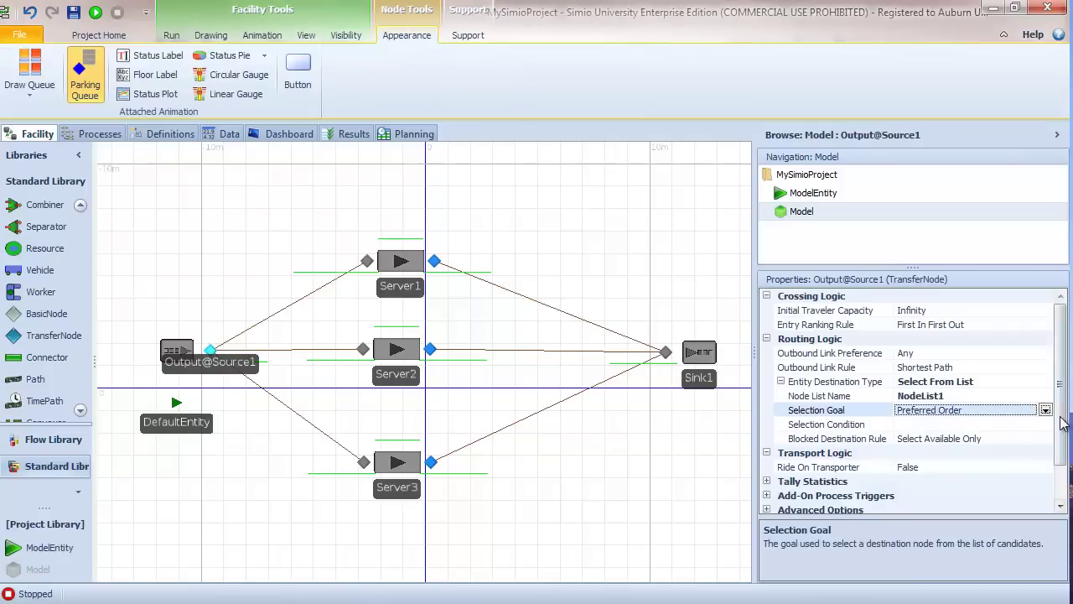
click(1044, 411)
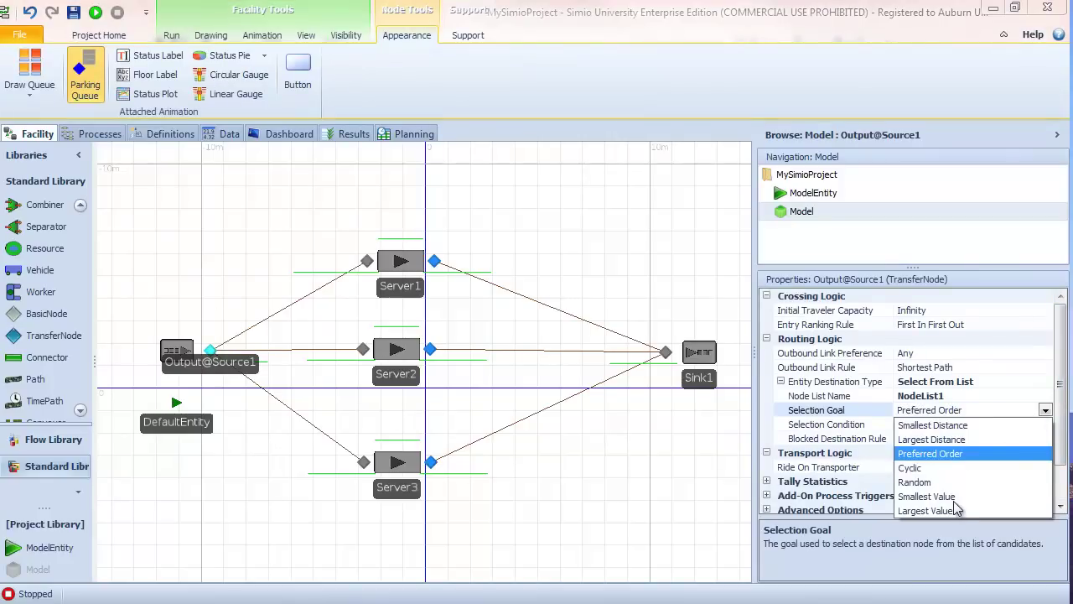
click(957, 502)
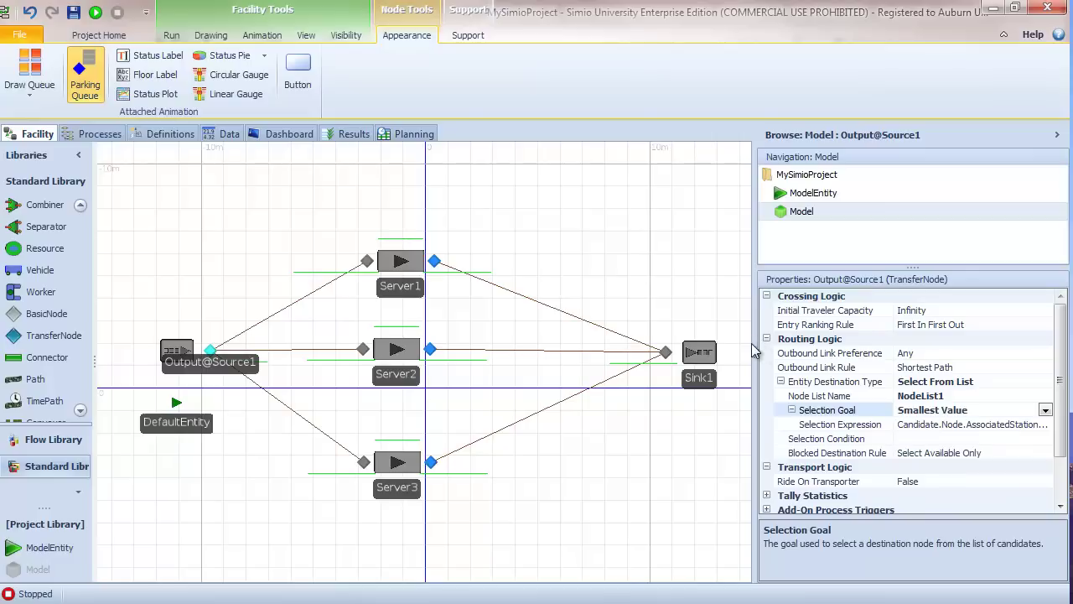
drag(754, 344, 617, 350)
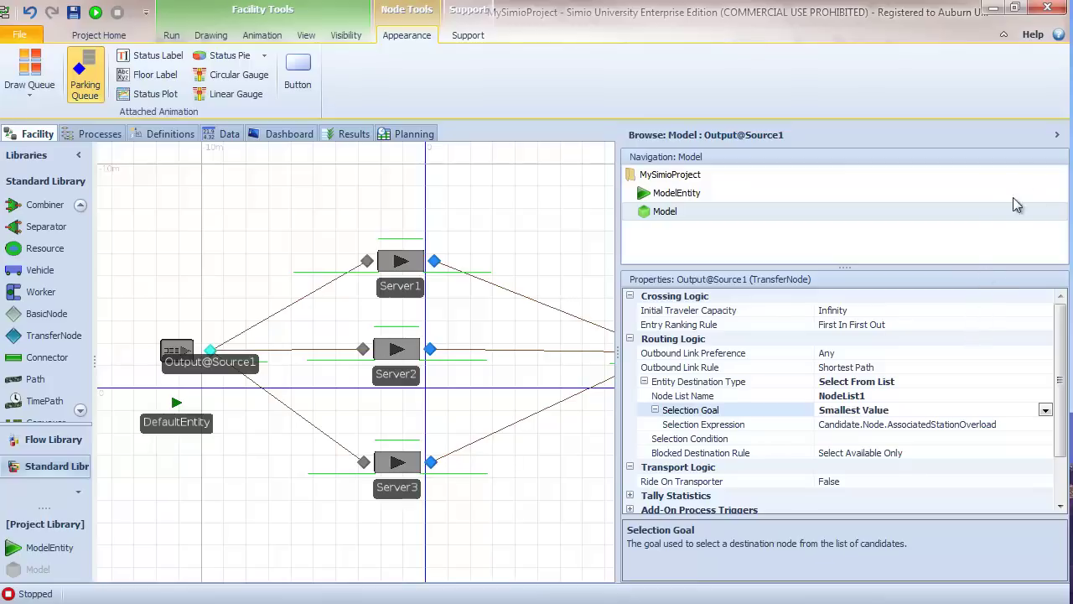
- Open the Simio Reference Guide and display the automatic functions topic "Functions, States and Events for Node Objects"
click(1057, 36)
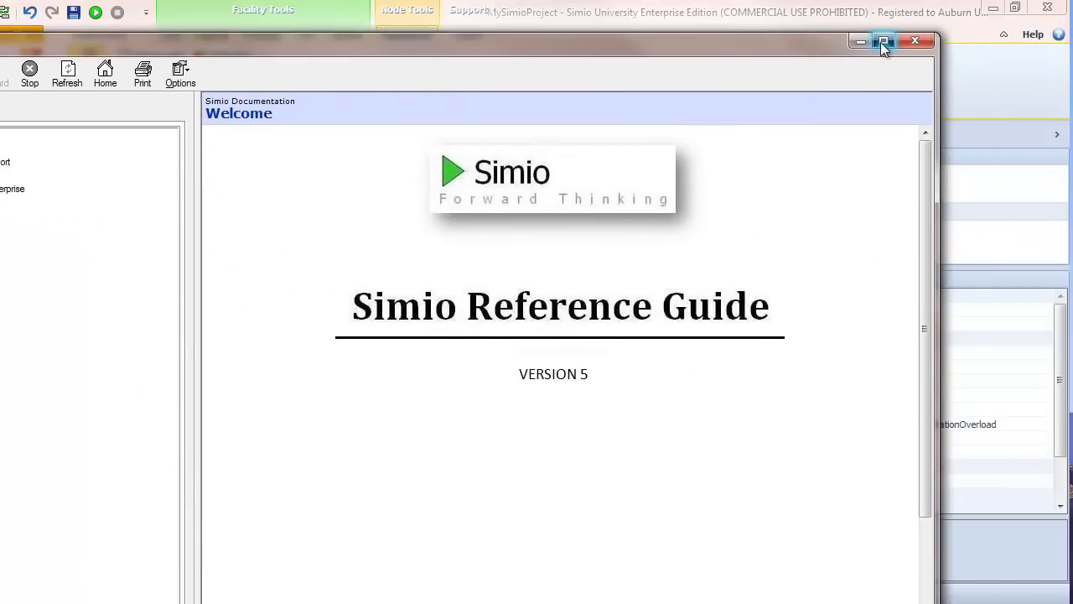
click(880, 42)
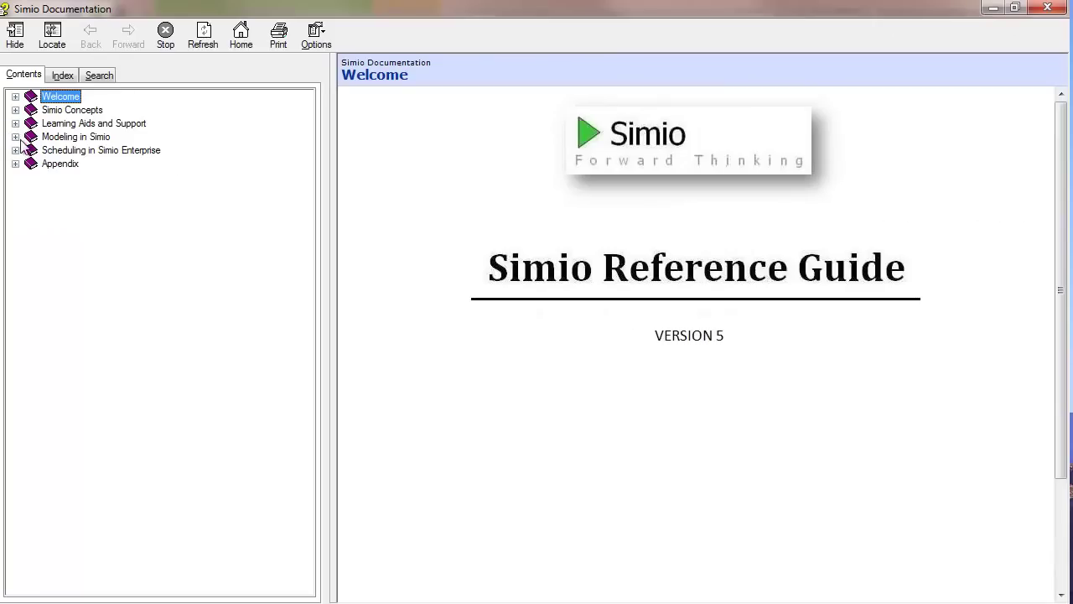
click(15, 110)
click(15, 110)
click(15, 137)
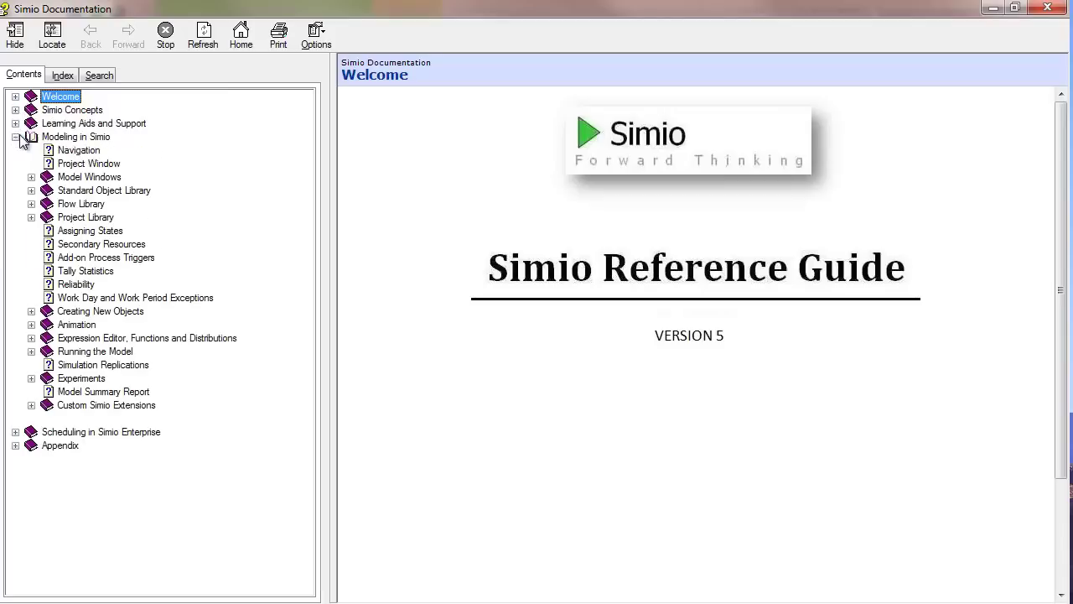
click(31, 338)
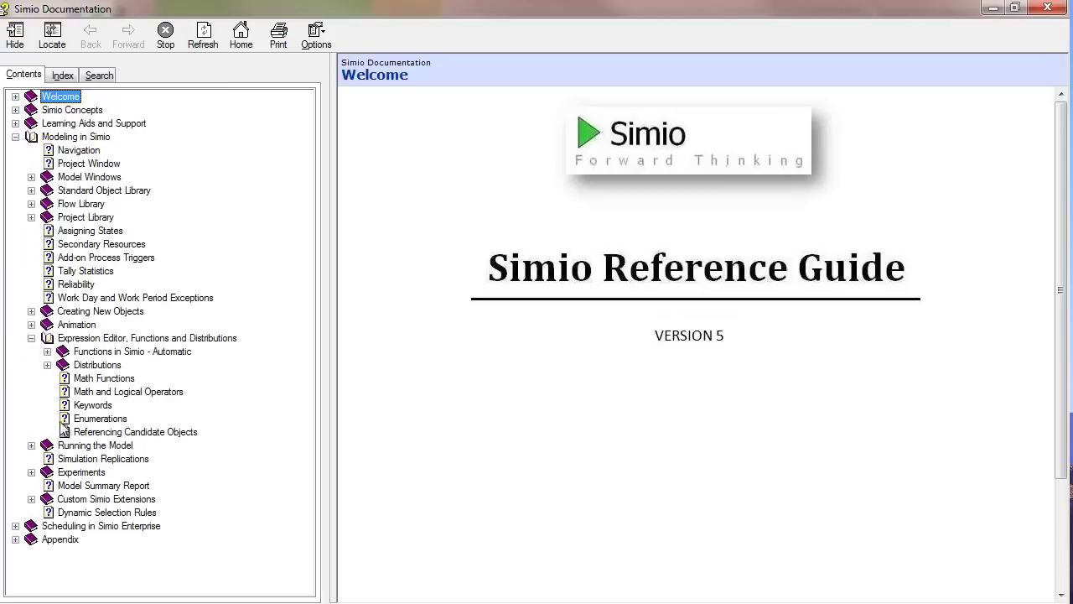
click(48, 352)
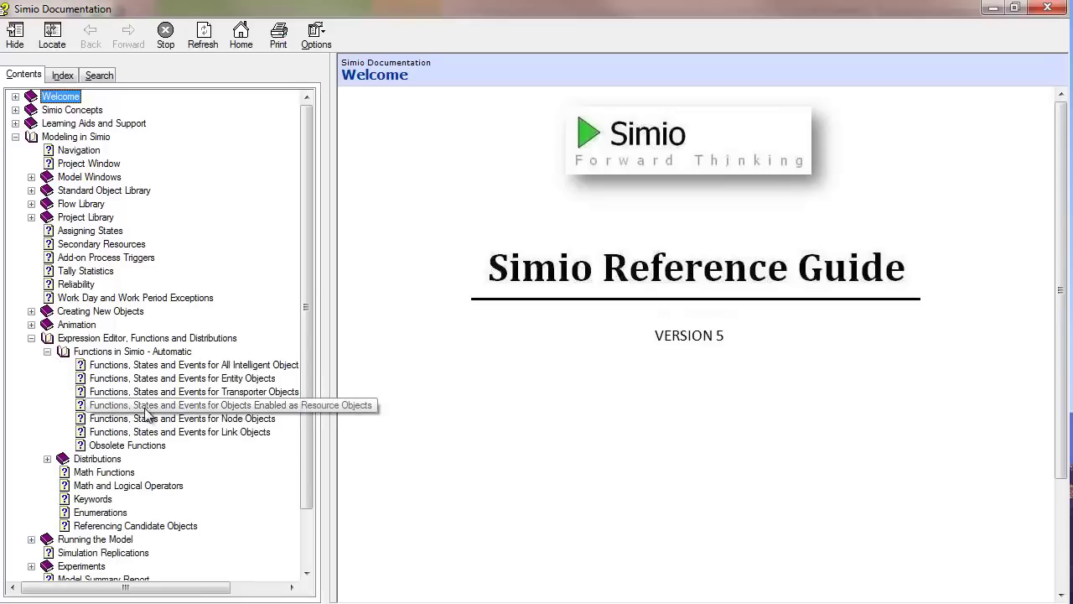
click(199, 419)
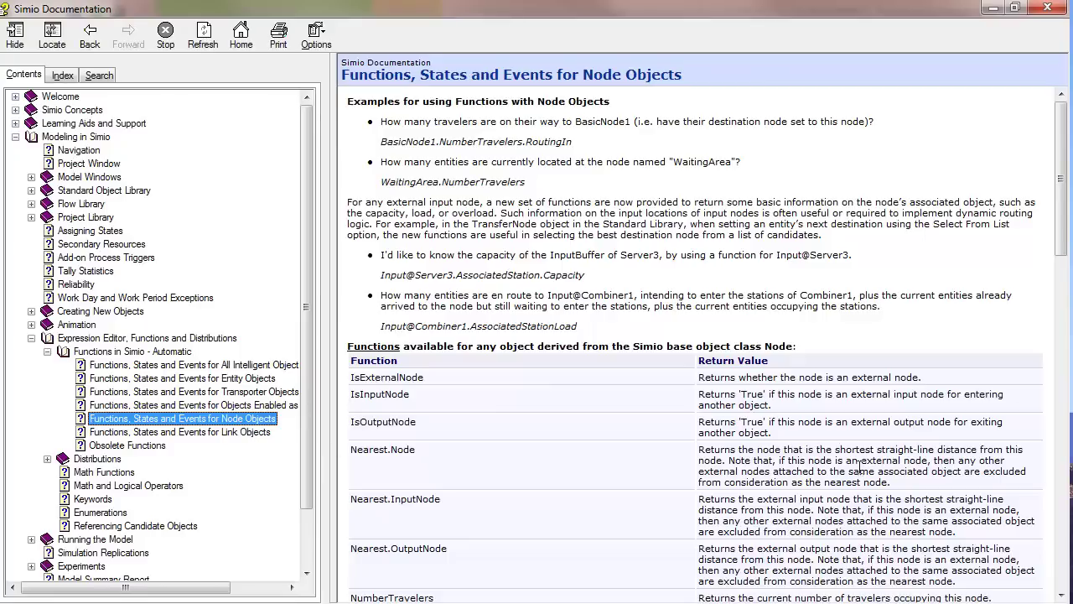
- Read the AssociatedStationLoad and AssociatedStationOverload function descriptions, compare them with the node's selection expression, and return to the model
click(992, 8)
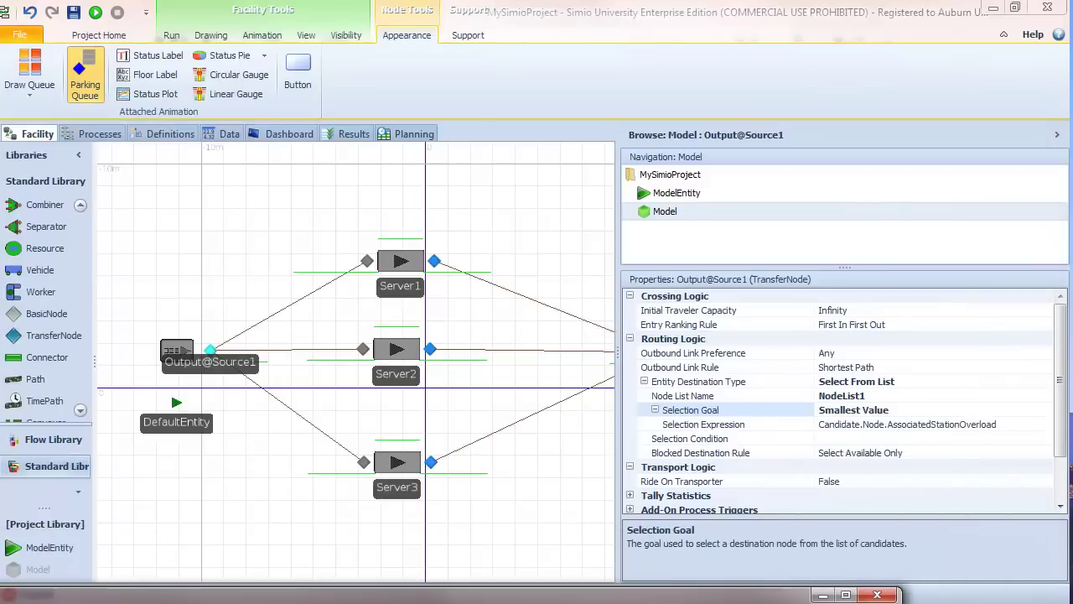
click(844, 594)
drag(762, 508, 908, 11)
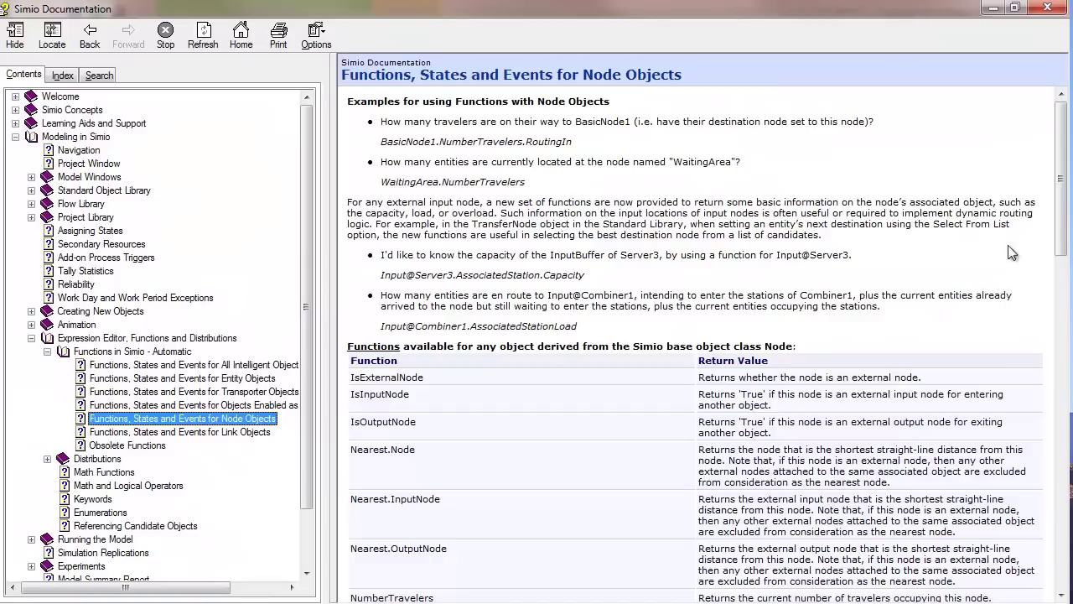
drag(1062, 203, 1060, 403)
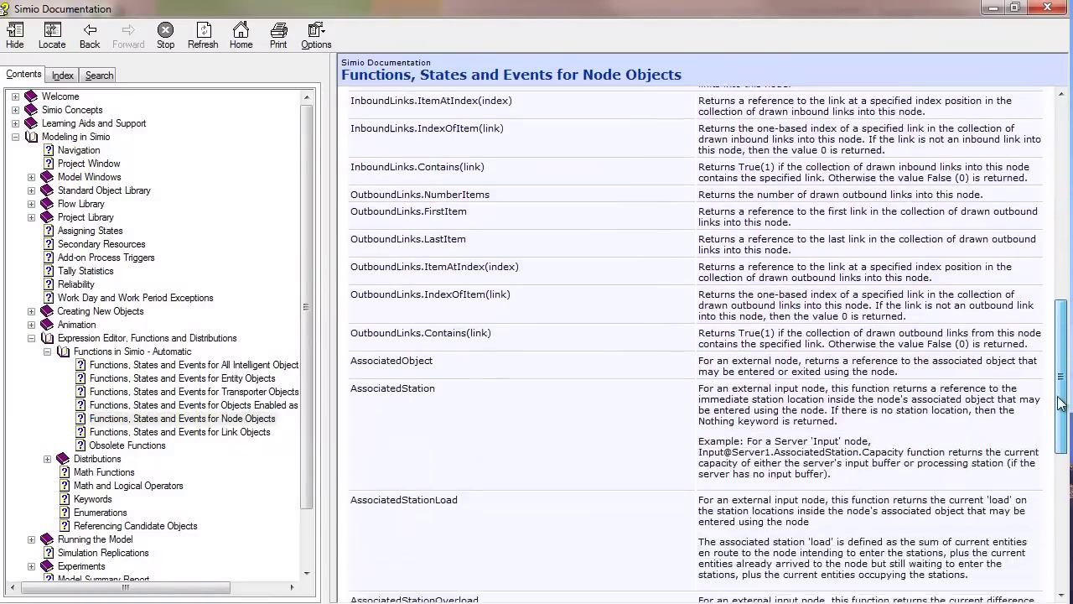
scroll(846, 402, down, 5)
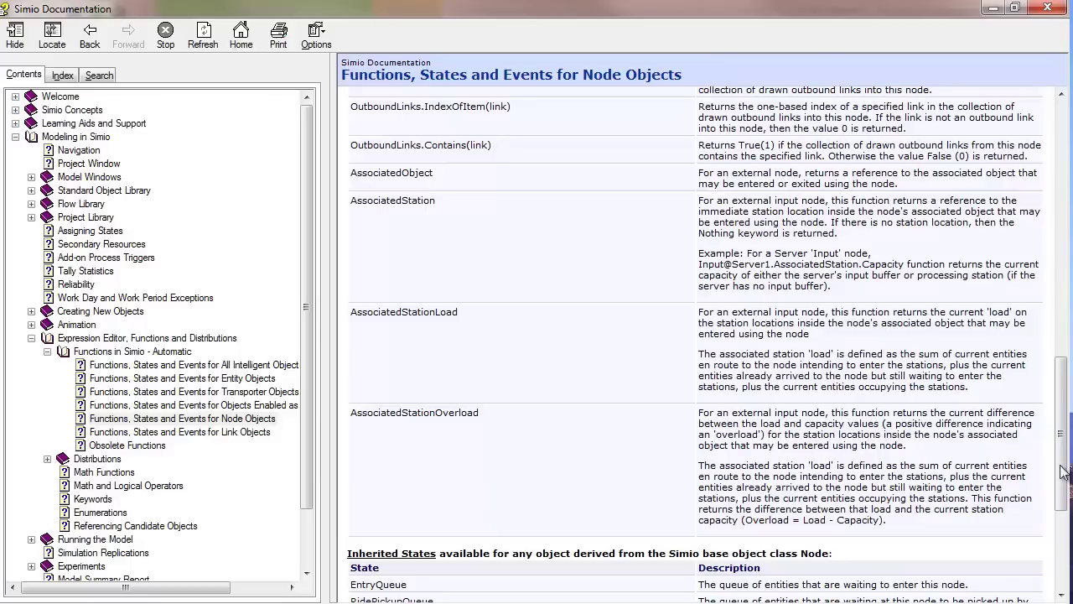
scroll(1062, 465, down, 5)
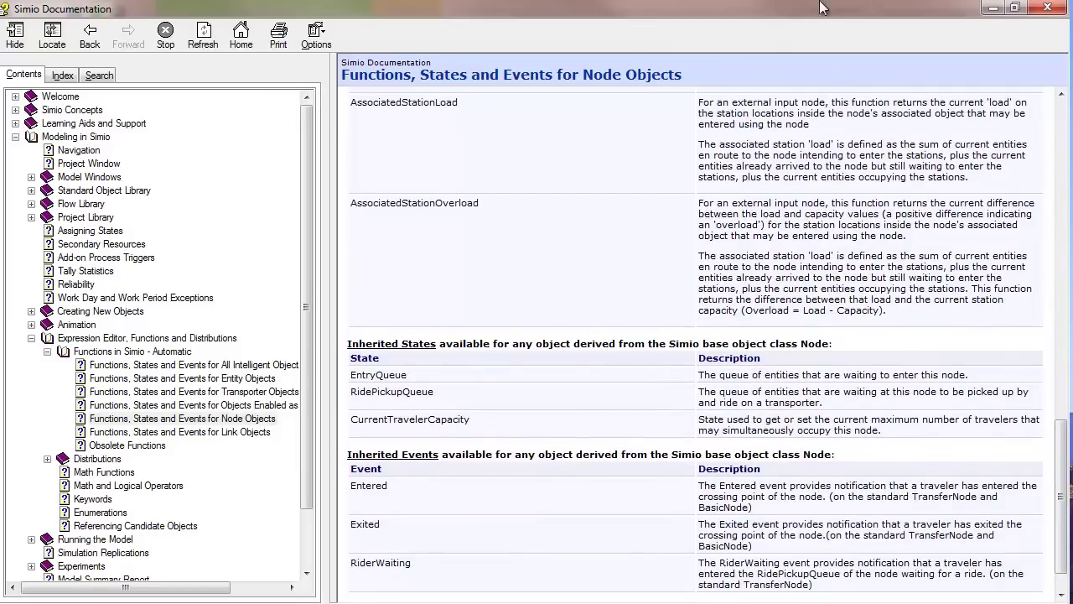
drag(821, 8, 759, 595)
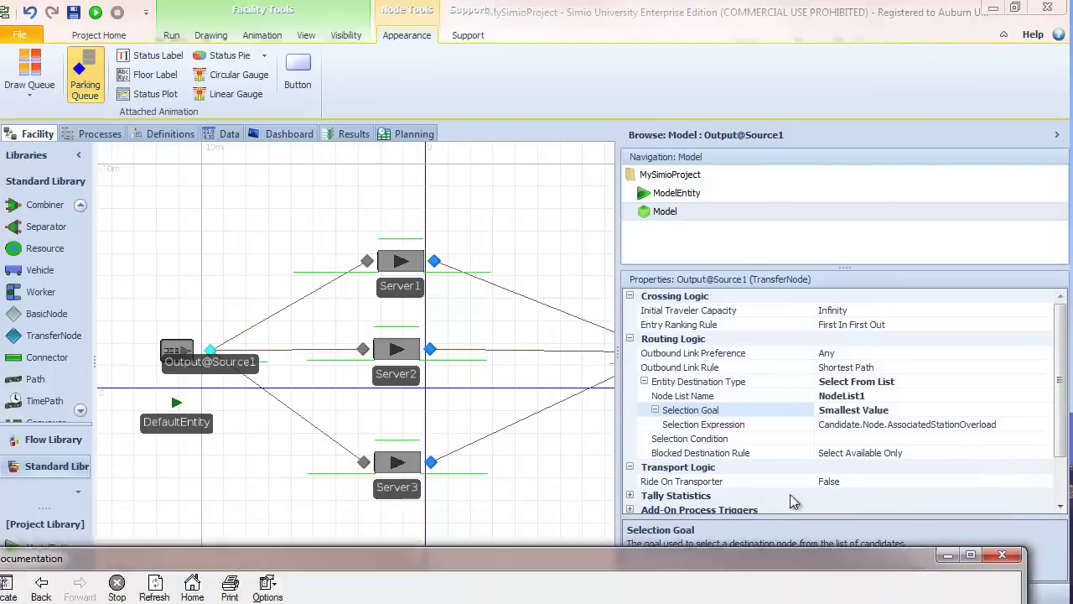
drag(759, 595, 807, 15)
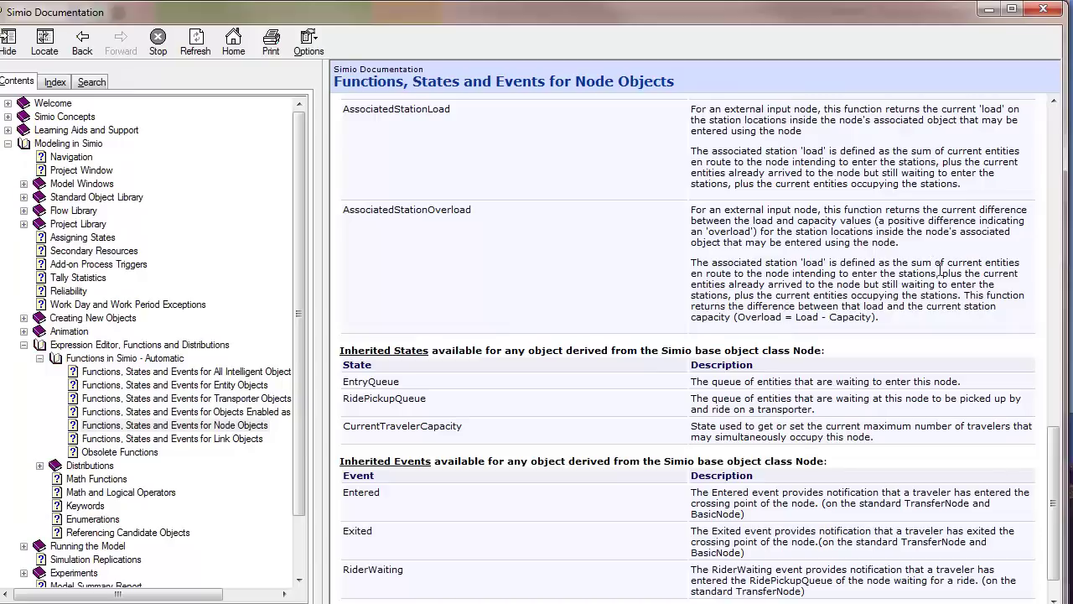
click(989, 10)
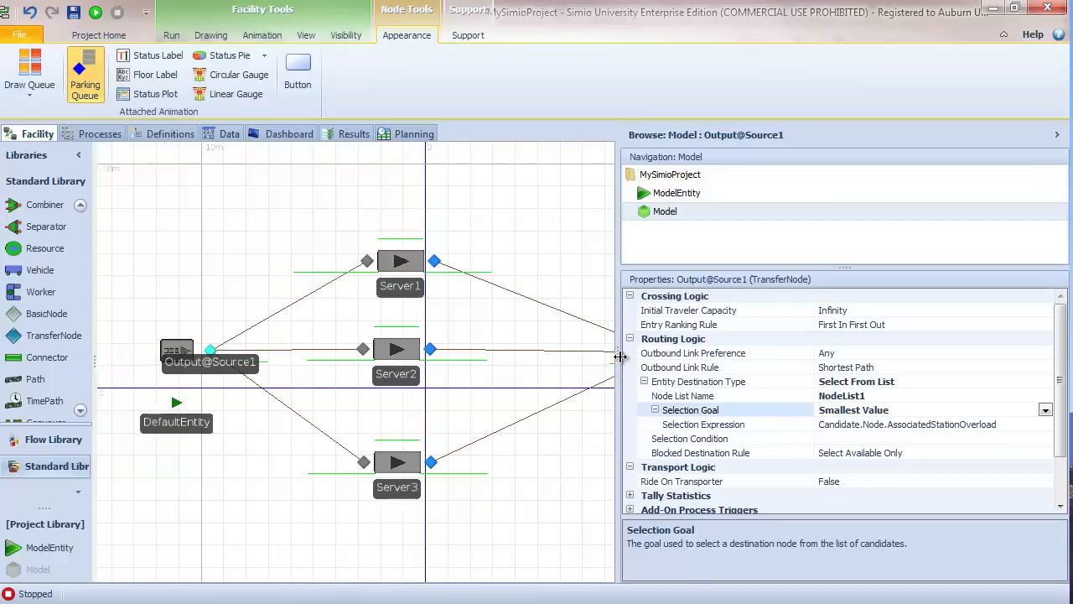
- Narrow the properties area and set the Input Buffer capacity of Server1, Server2 and Server3 to 0
drag(627, 359, 729, 352)
click(419, 285)
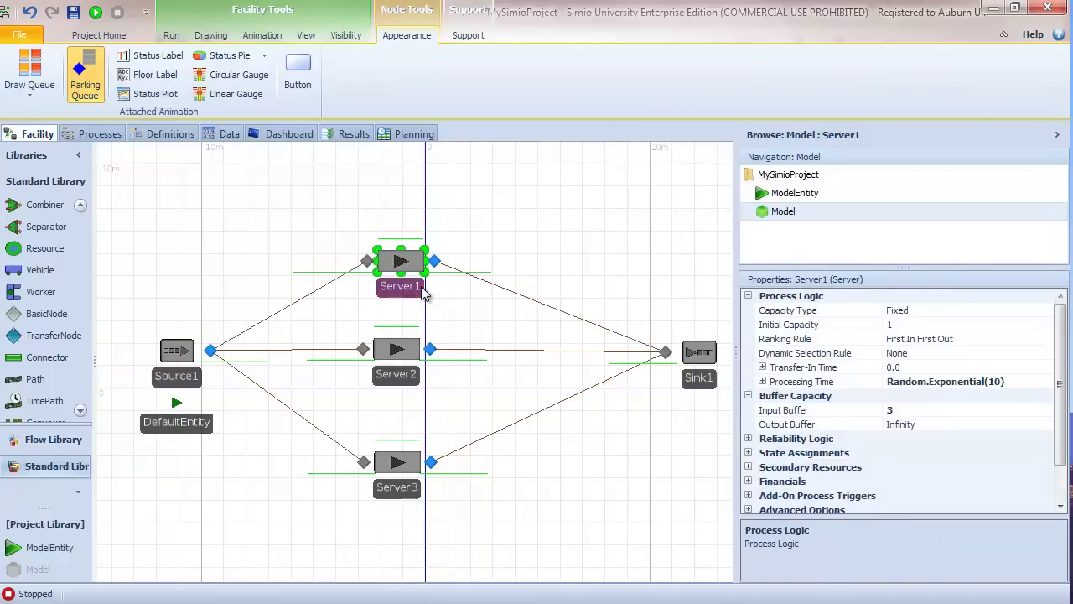
ctrl+click(393, 373)
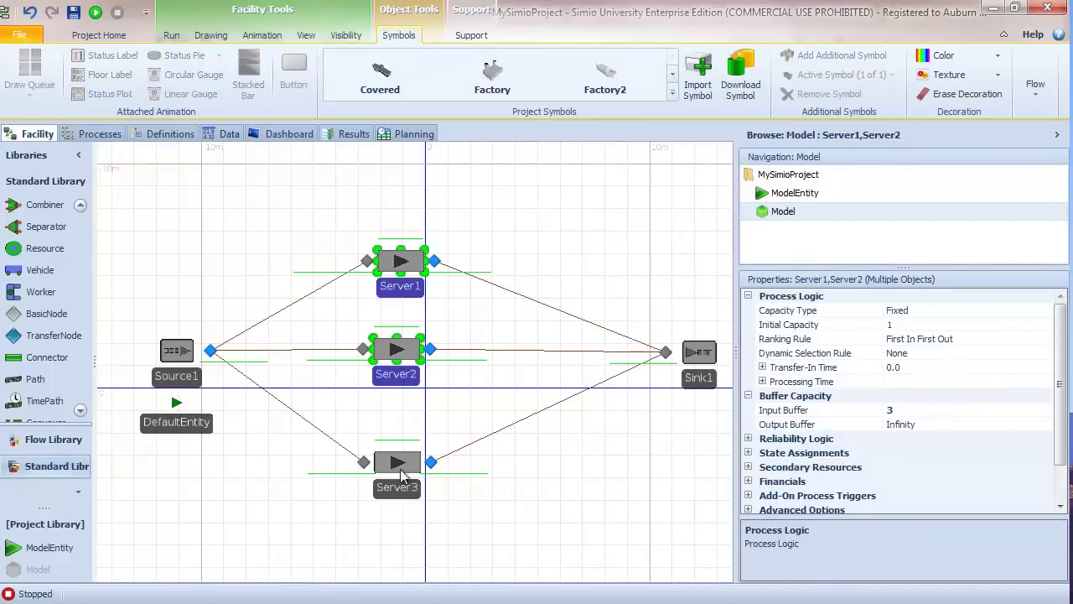
ctrl+click(401, 488)
click(909, 411)
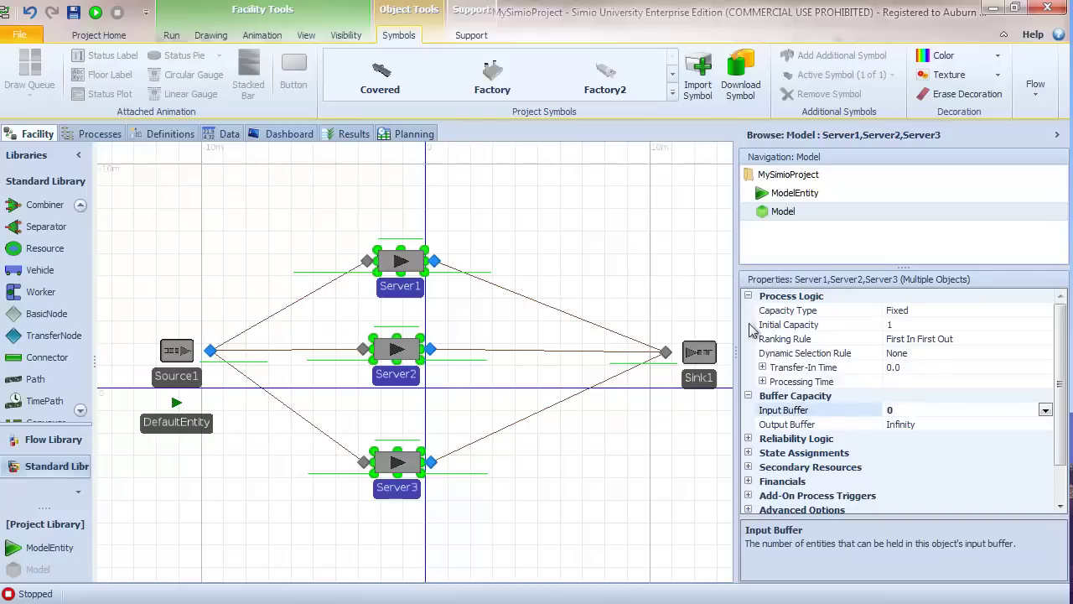
click(670, 244)
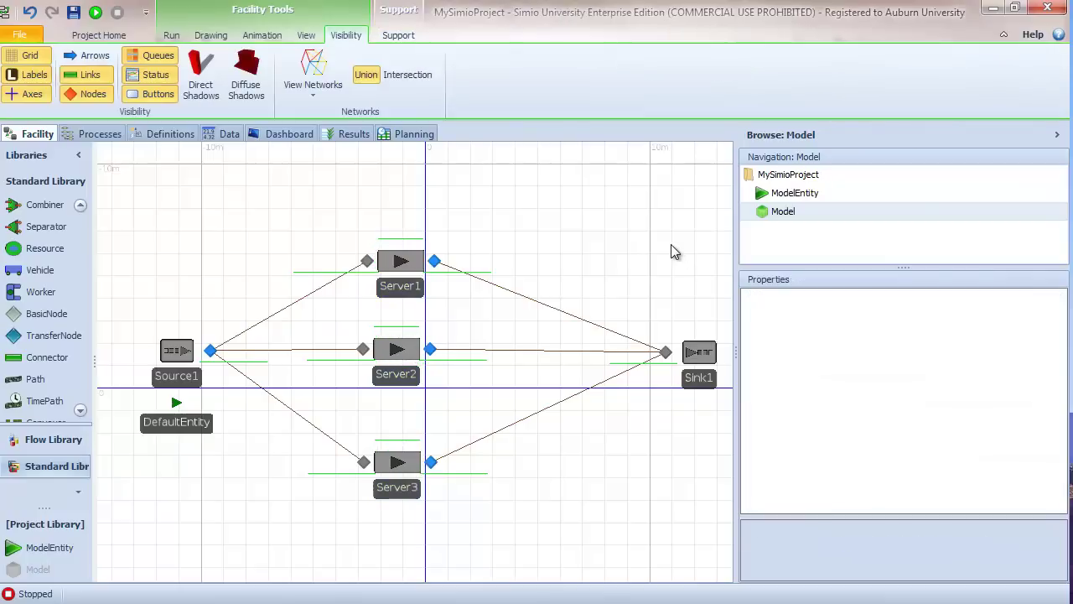
- Check the routing settings of Source1's output node, run the model to observe routing without input buffers, and stop it
click(209, 351)
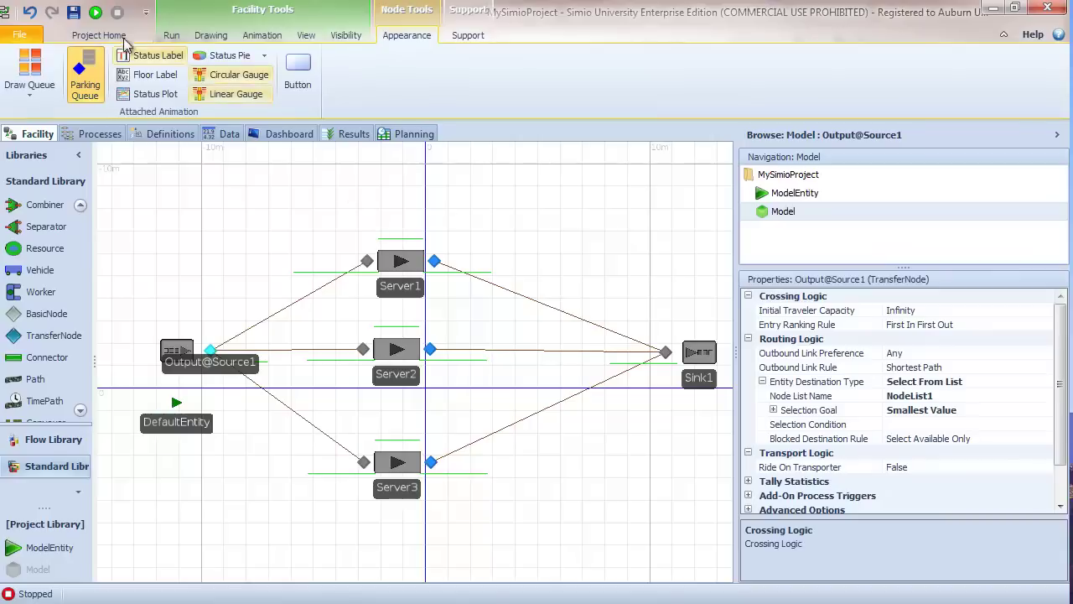
key(F5)
drag(227, 192, 235, 209)
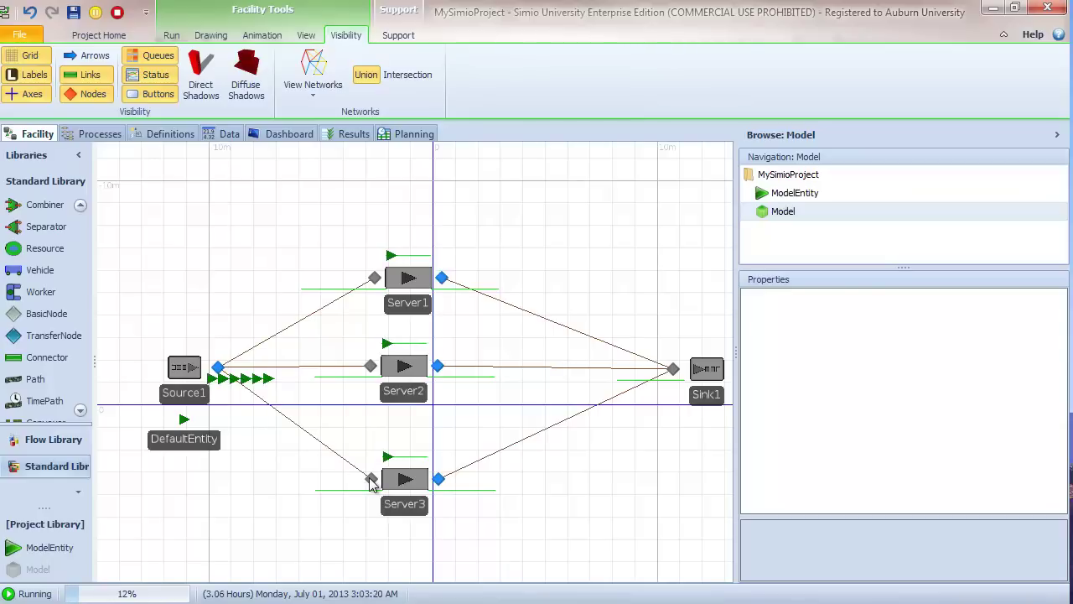
click(118, 12)
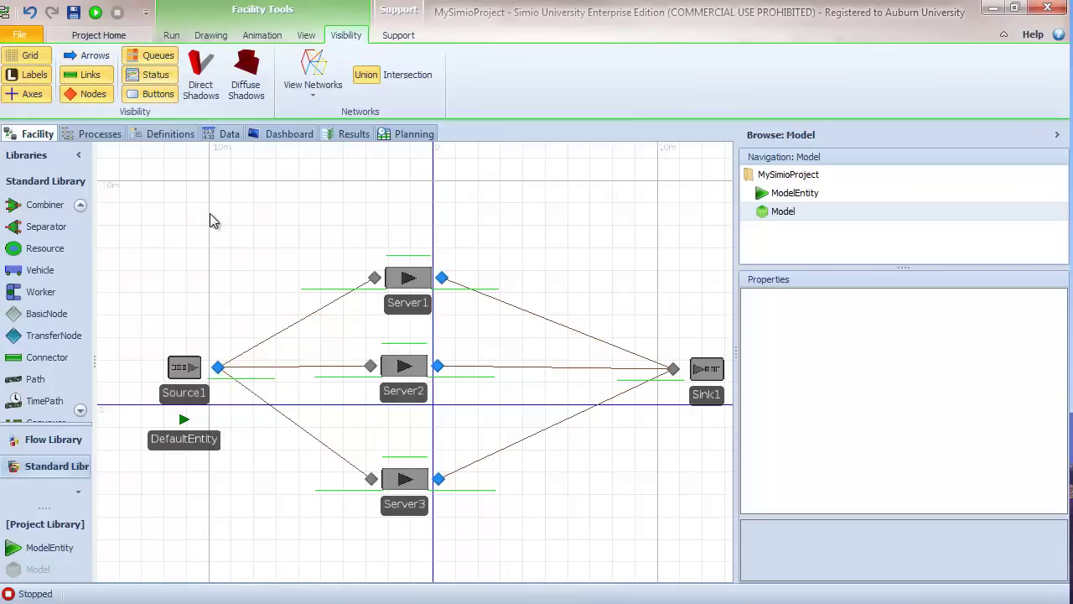
- Review the settings of Source1 and its output node, and set the Input Buffer of all three servers to 5
click(218, 368)
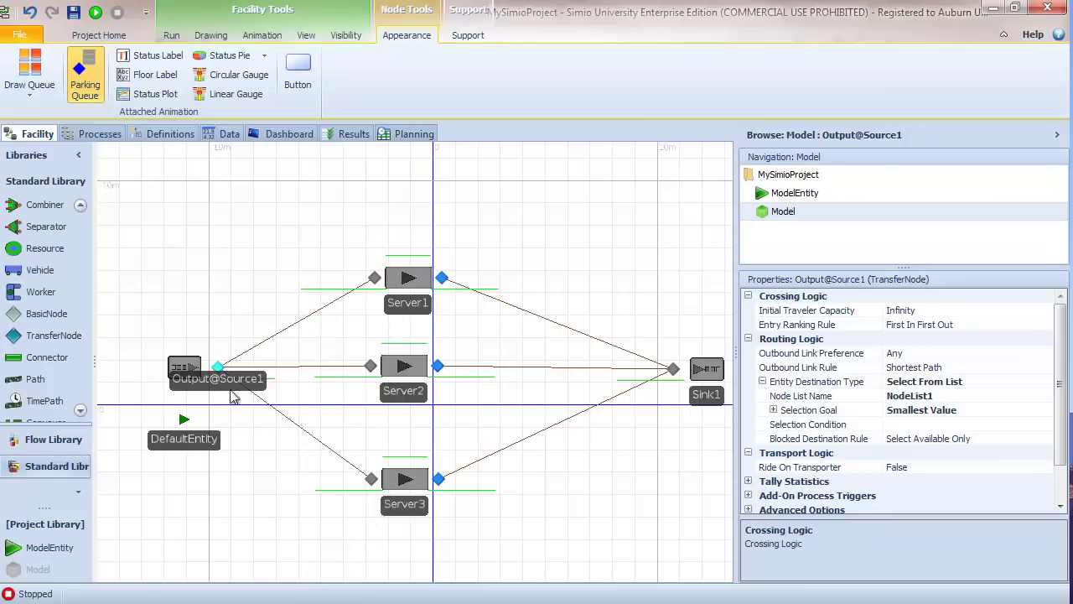
click(180, 367)
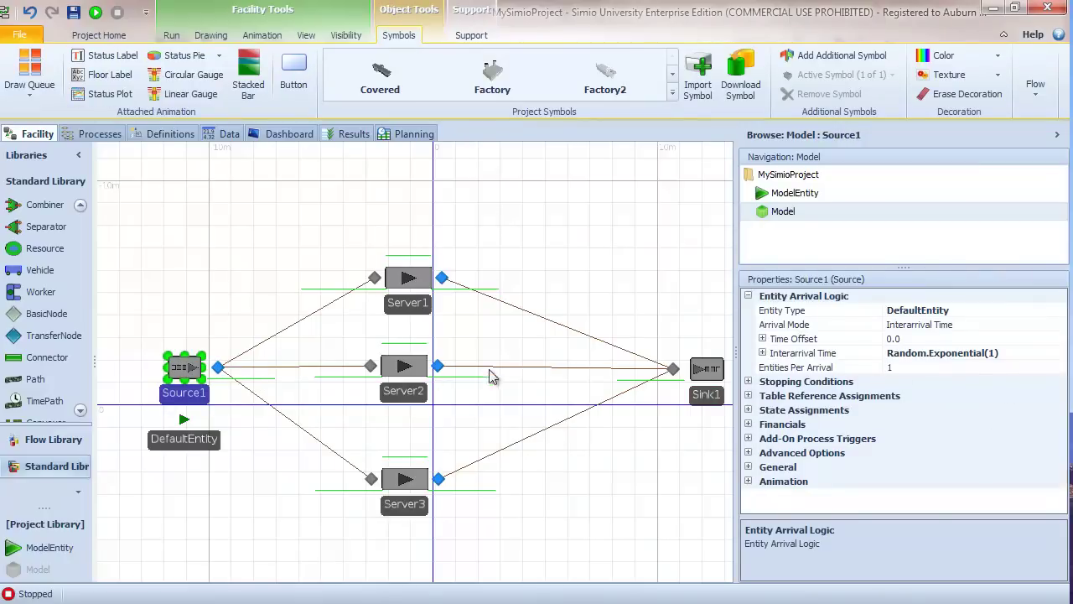
click(410, 307)
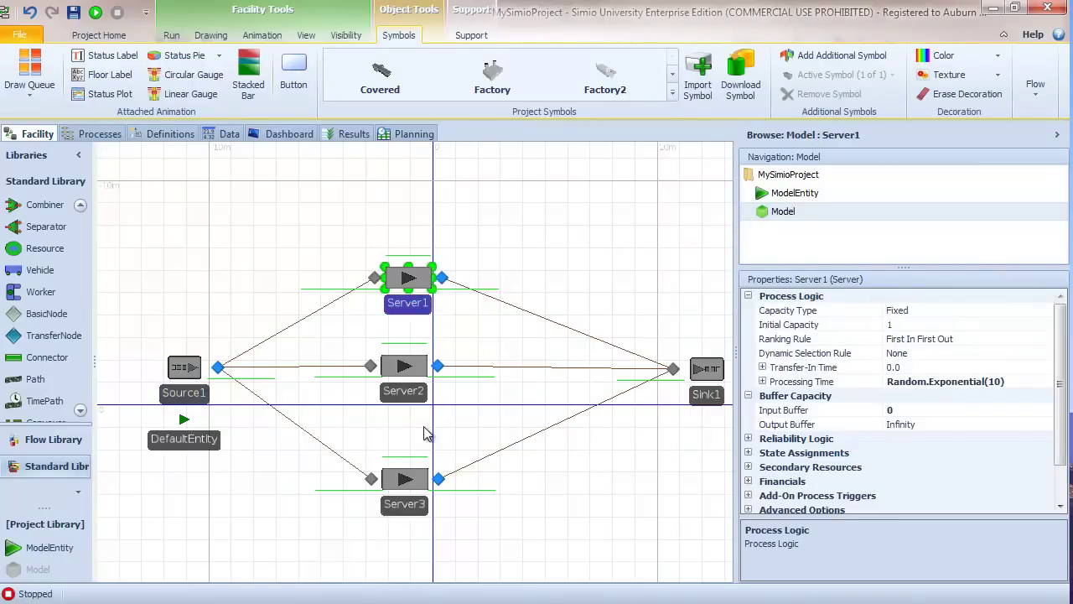
ctrl+click(401, 390)
ctrl+click(406, 498)
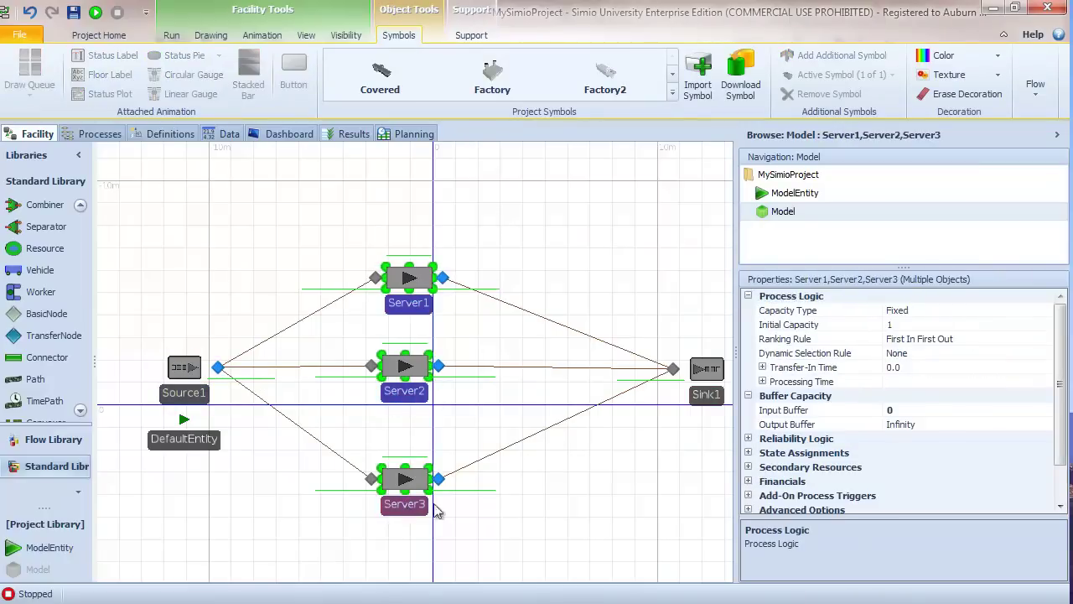
click(933, 410)
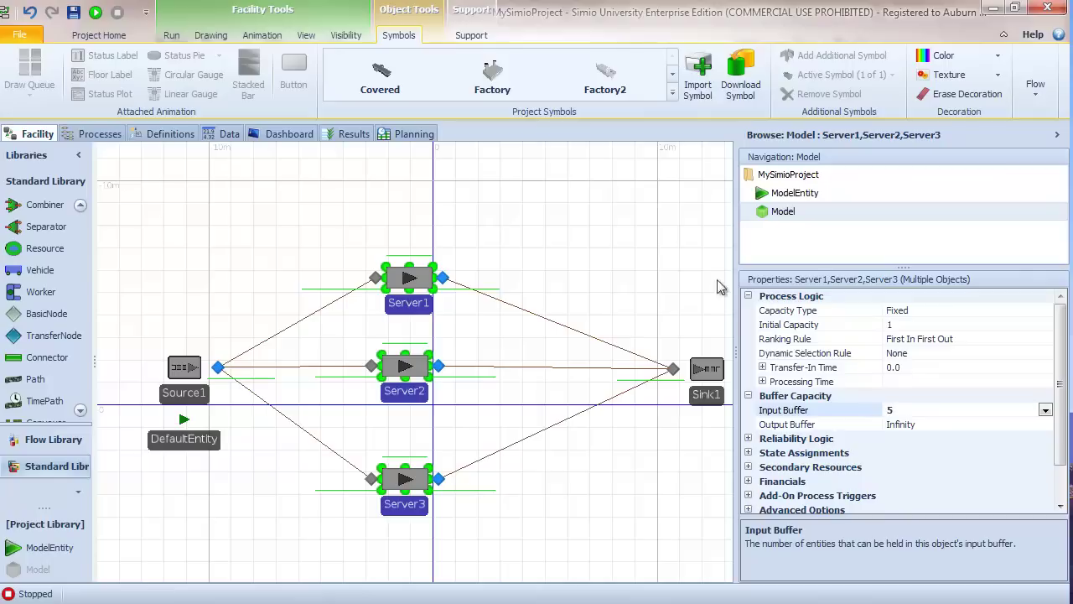
- Run the model to its end to watch the server input queues, check Source1's output node, and reset the run
key(F5)
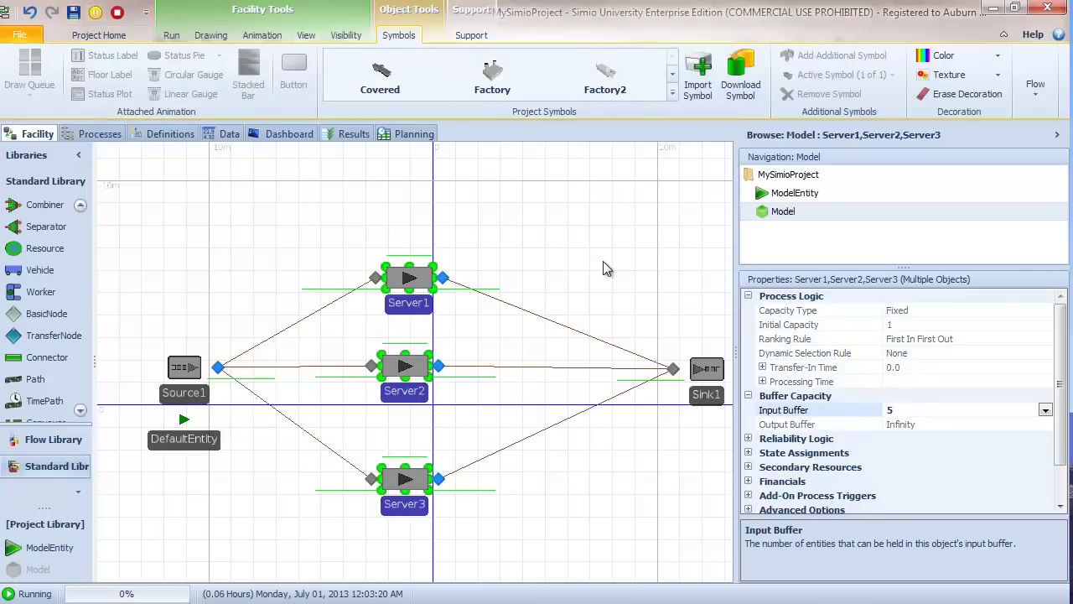
click(602, 269)
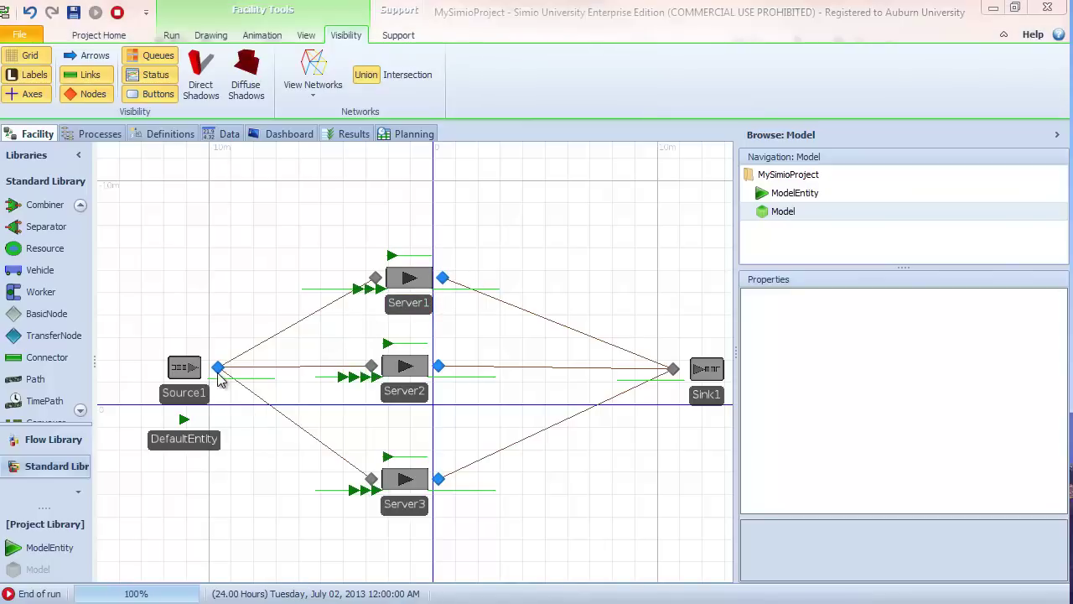
click(218, 371)
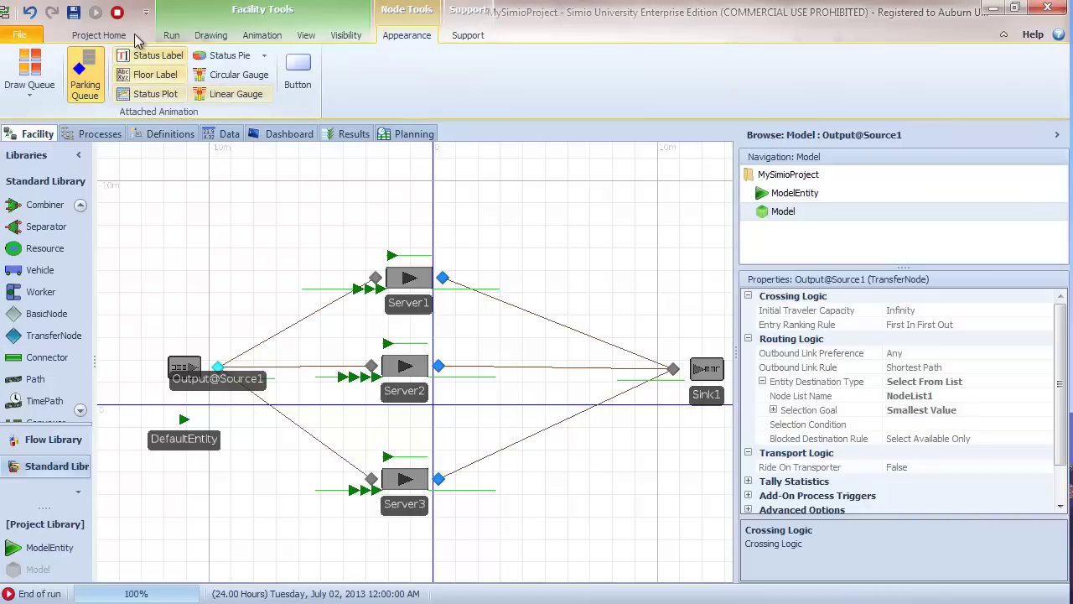
click(117, 15)
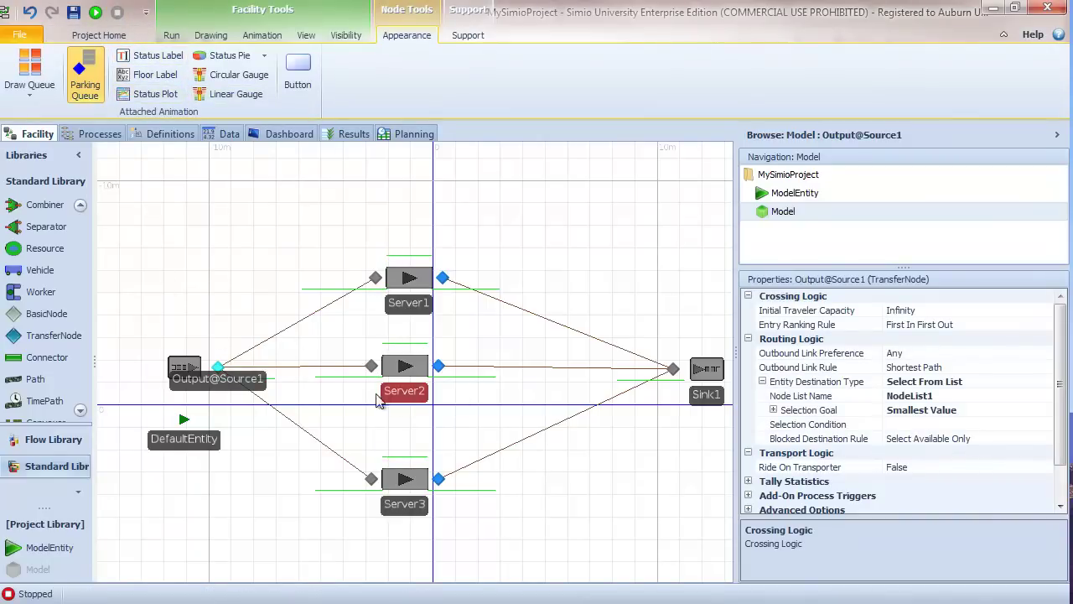
- Show the selection expression of Source1's output node and reread the AssociatedStationOverload description in the documentation
click(773, 410)
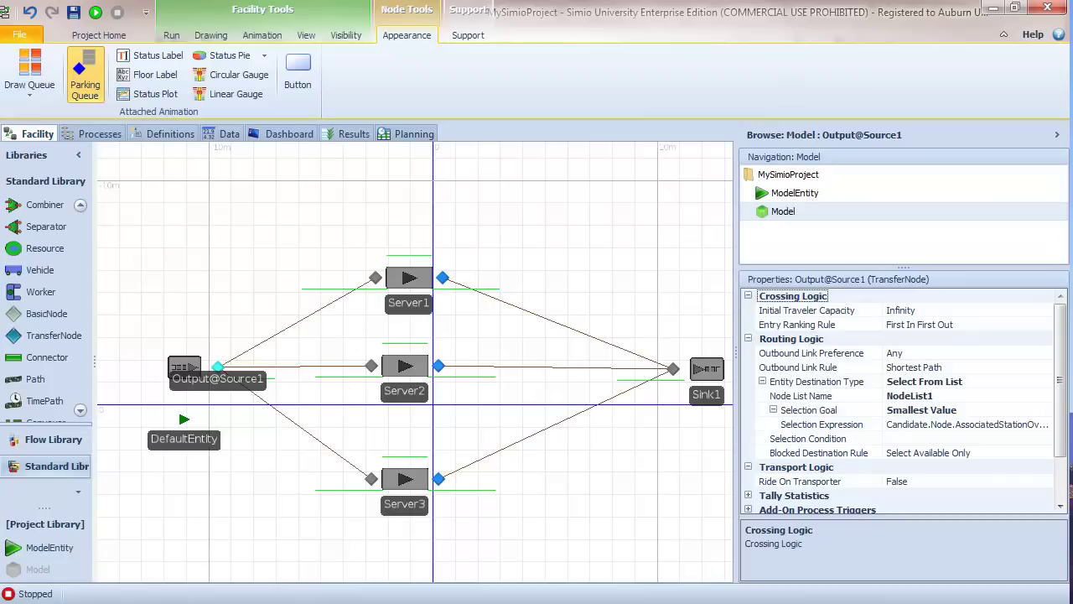
key(F1)
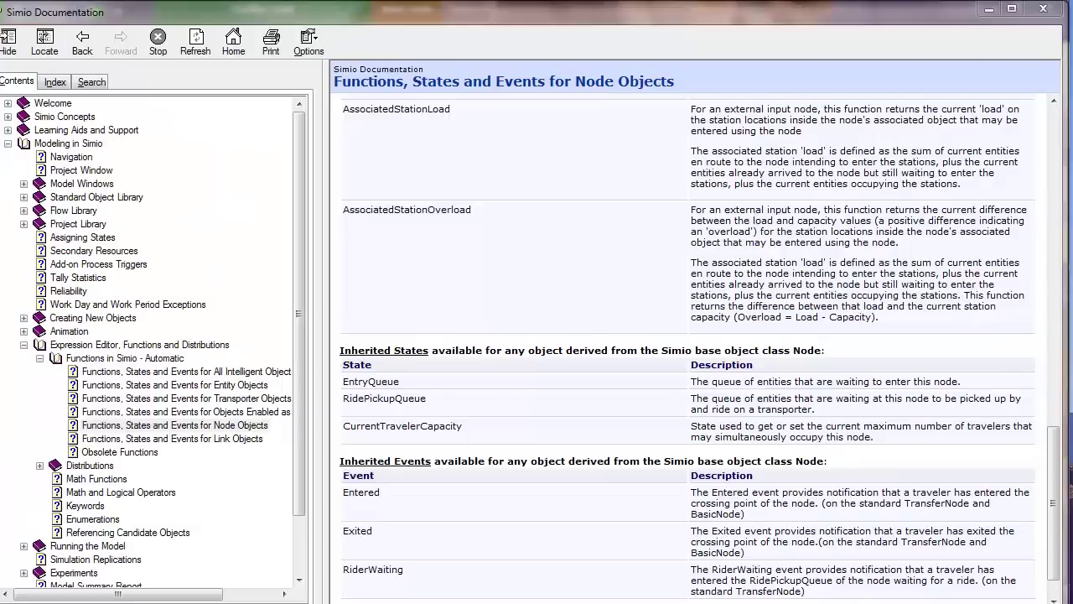
scroll(587, 241, up, 5)
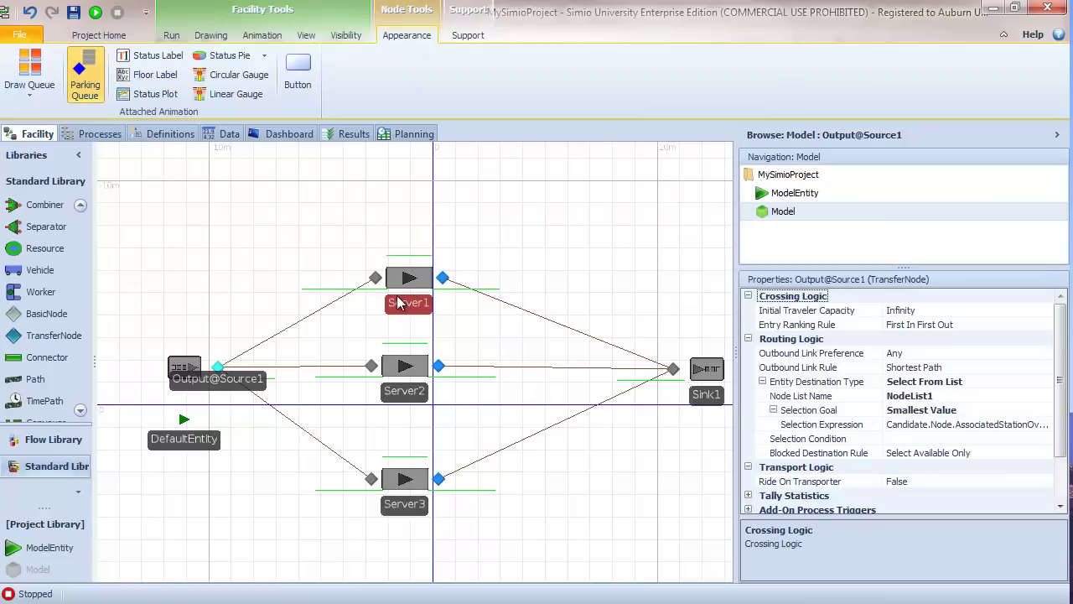
- Inspect Server1's InputBuffer.Contents and Processing.Contents queues to see which queue state each one displays
click(625, 239)
scroll(625, 239, up, 5)
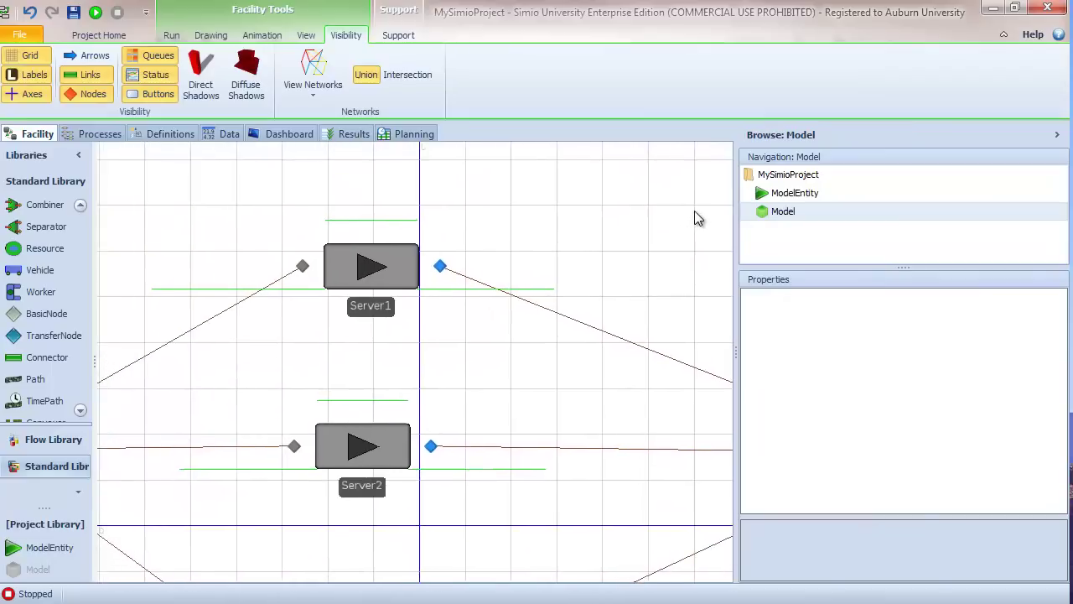
click(317, 291)
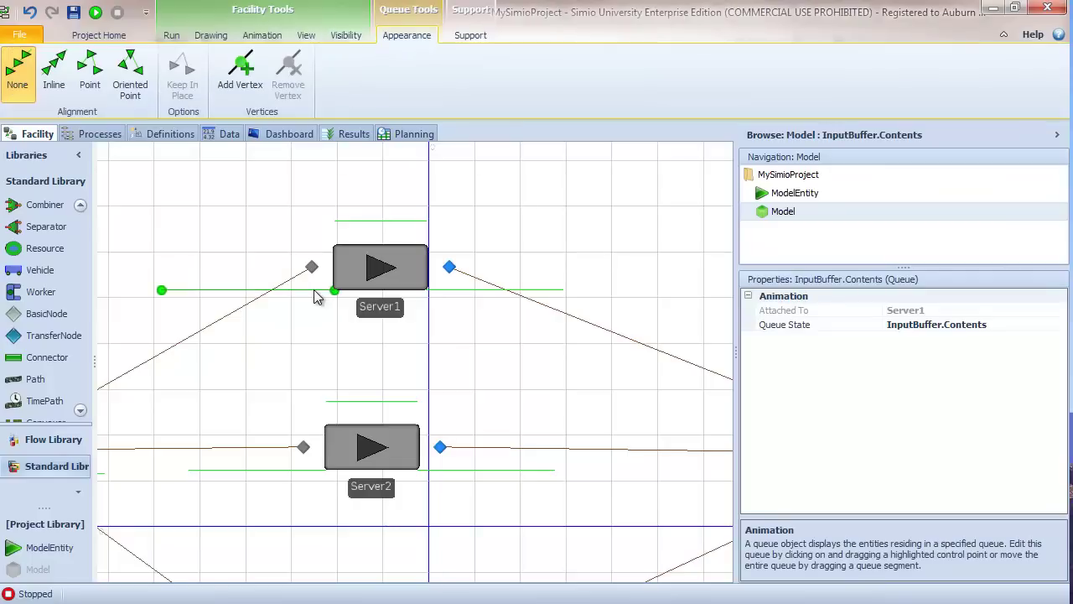
click(381, 222)
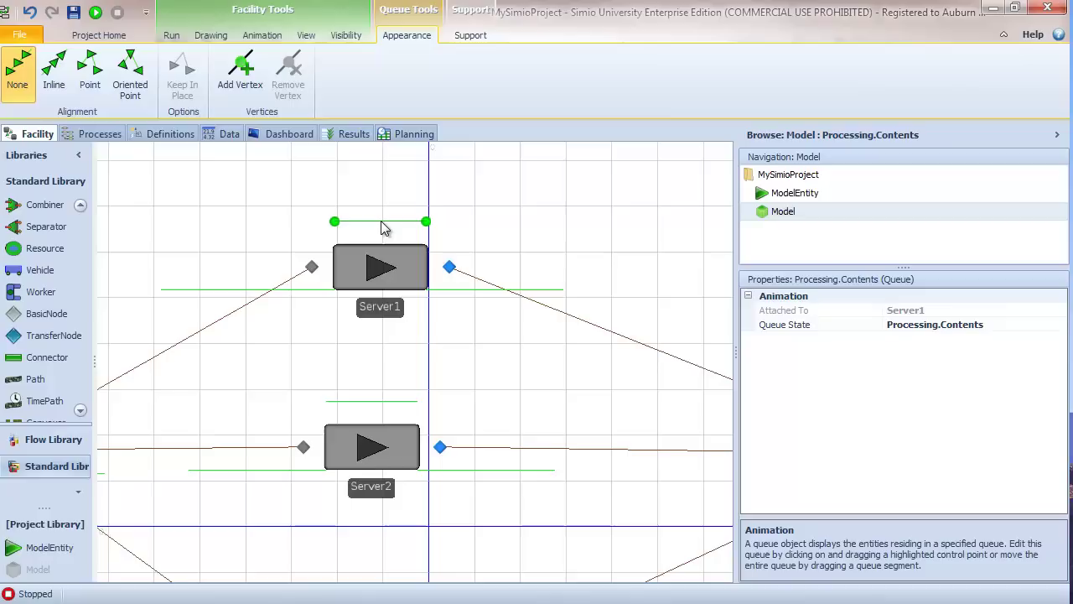
click(249, 291)
click(492, 352)
scroll(499, 369, down, 3)
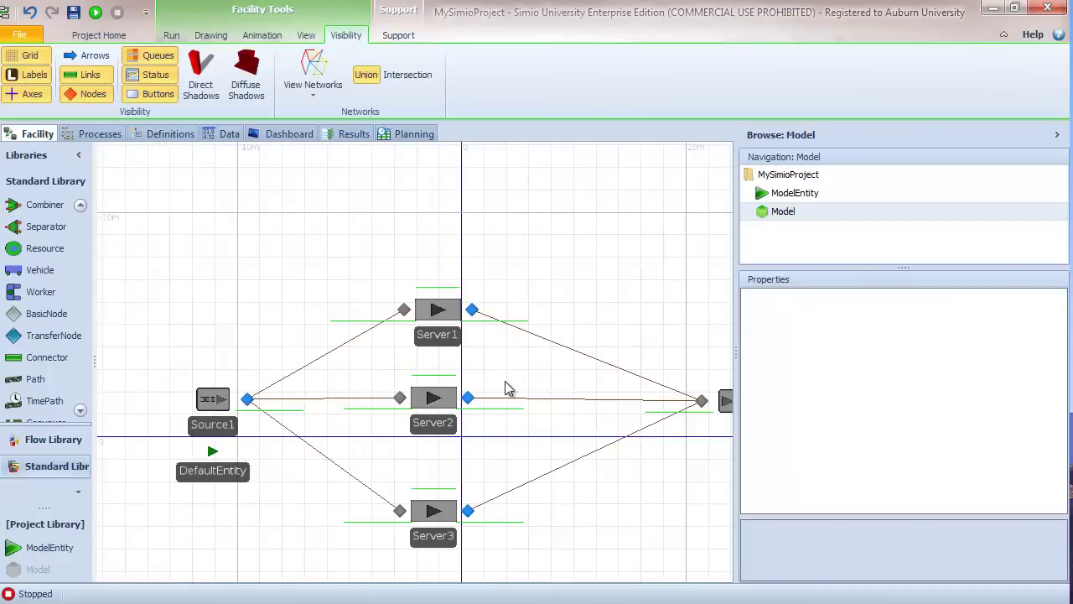
- Set the selection expression of Source1's output node to Candidate.Node.AssociatedStation.Contents
click(199, 334)
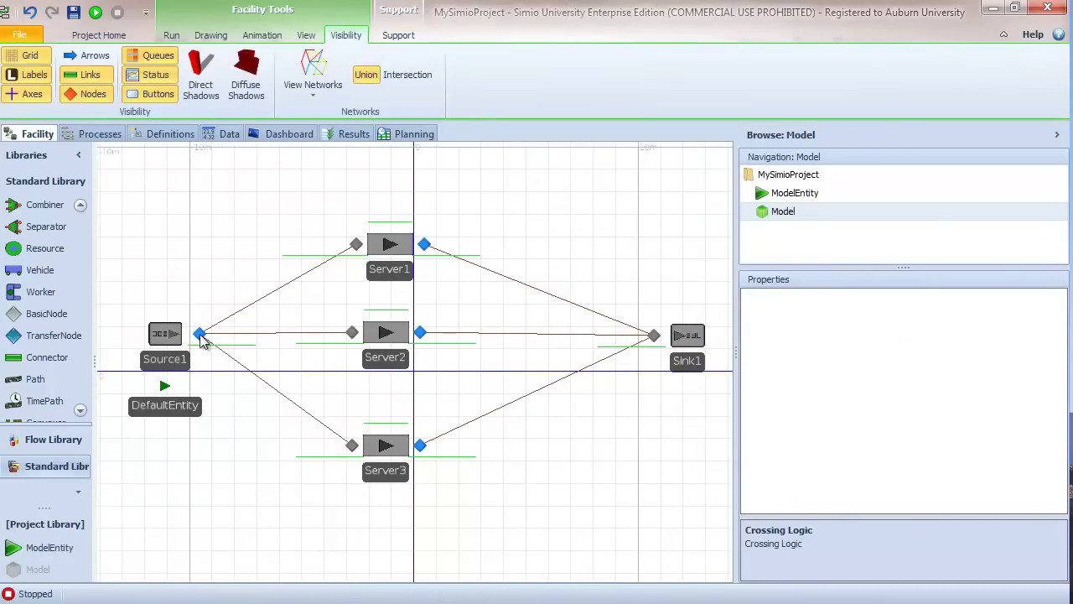
click(773, 409)
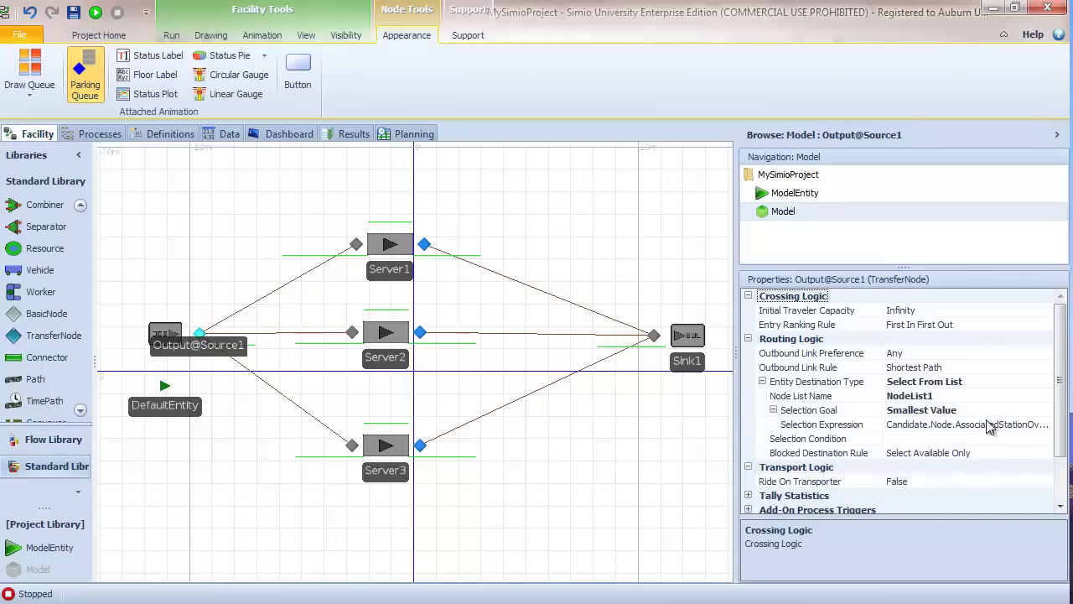
click(968, 425)
click(1045, 424)
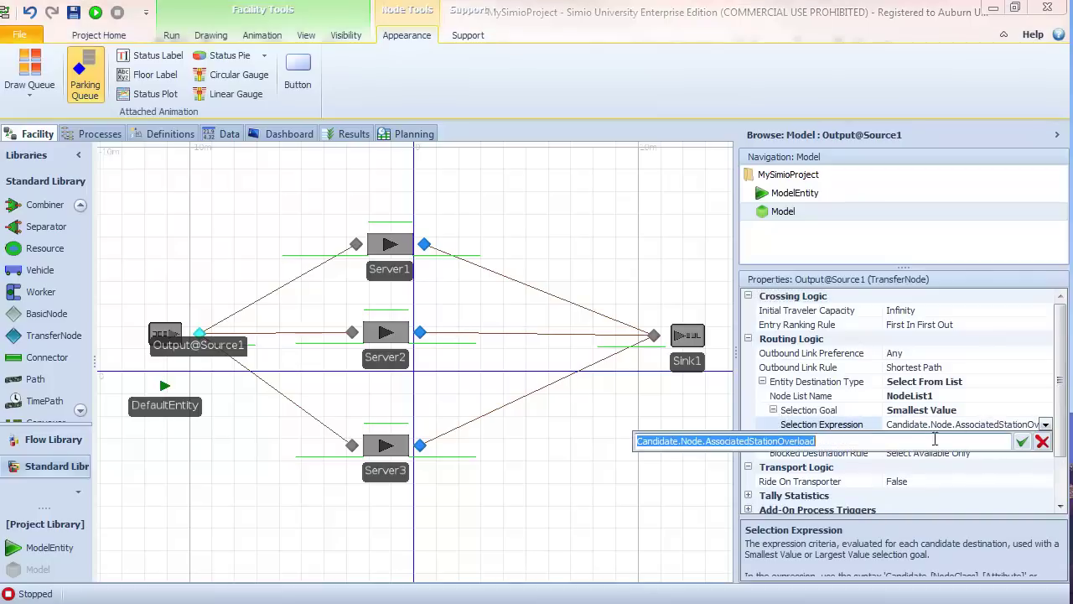
click(909, 443)
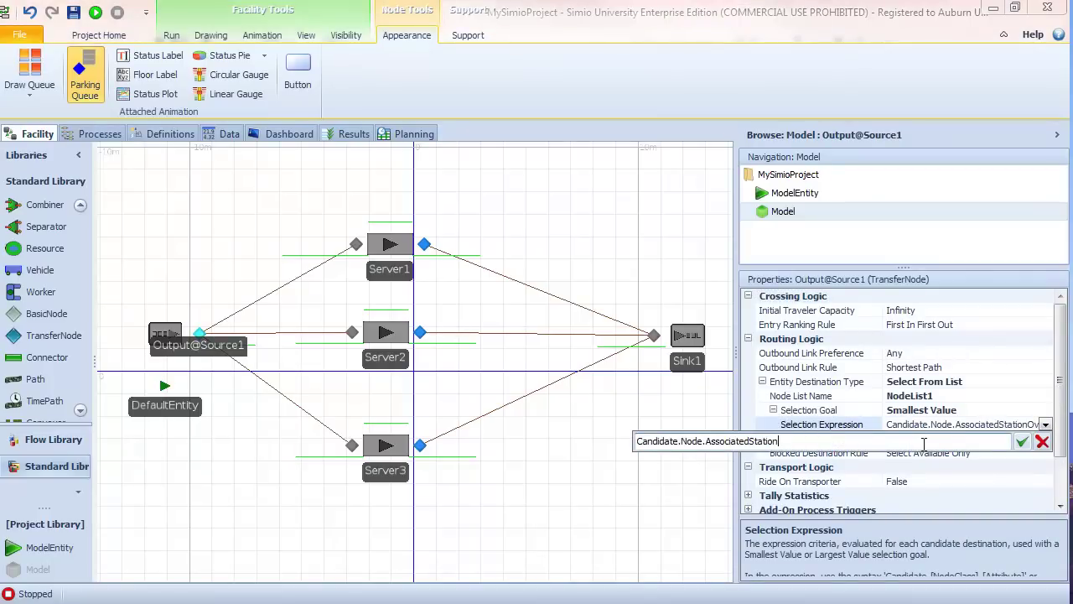
text(.)
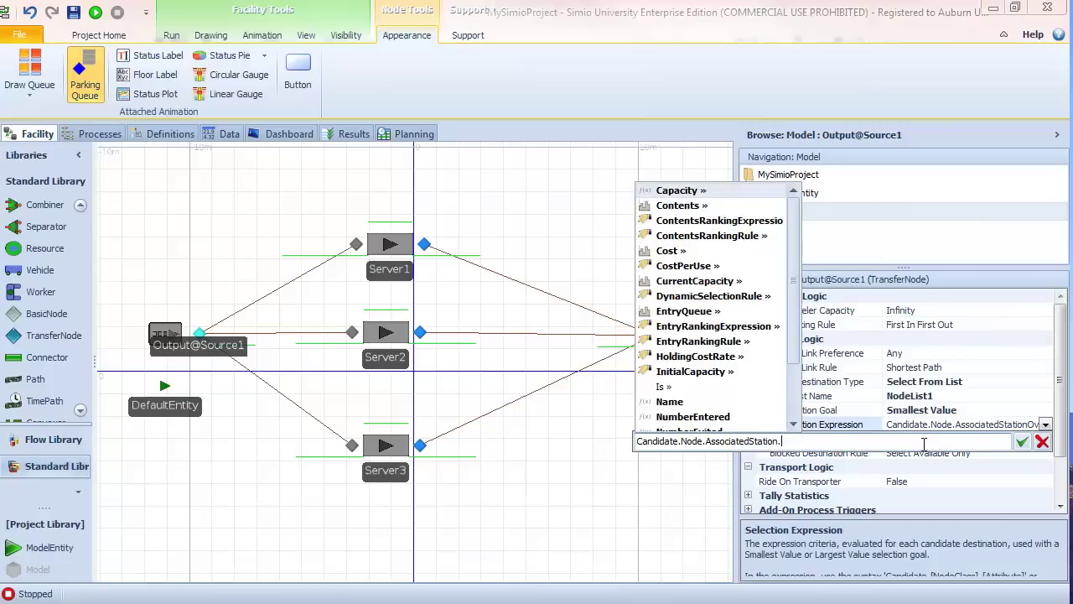
double_click(677, 206)
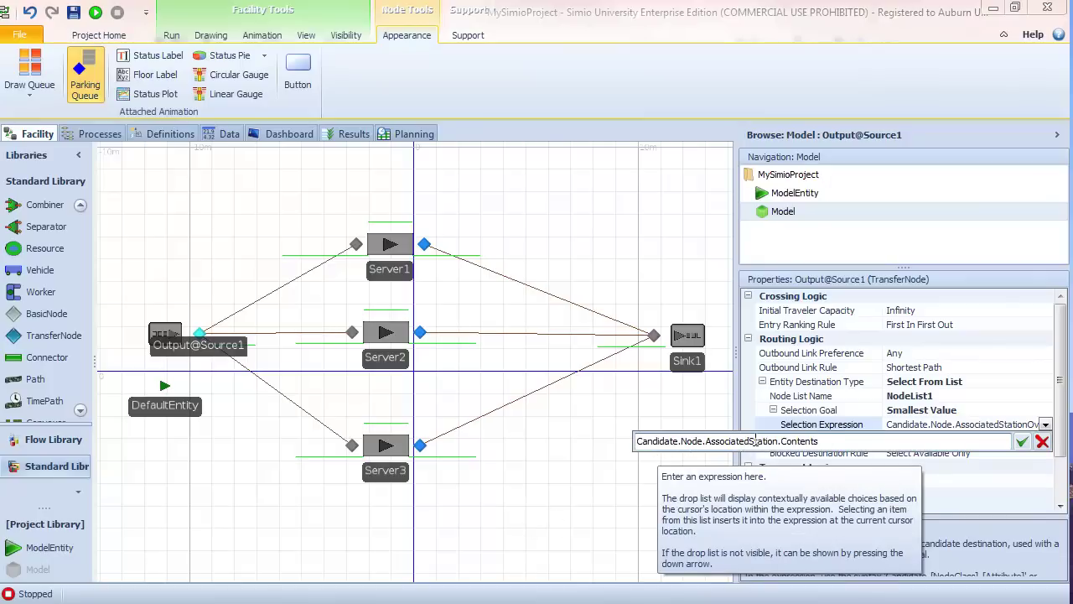
click(1022, 442)
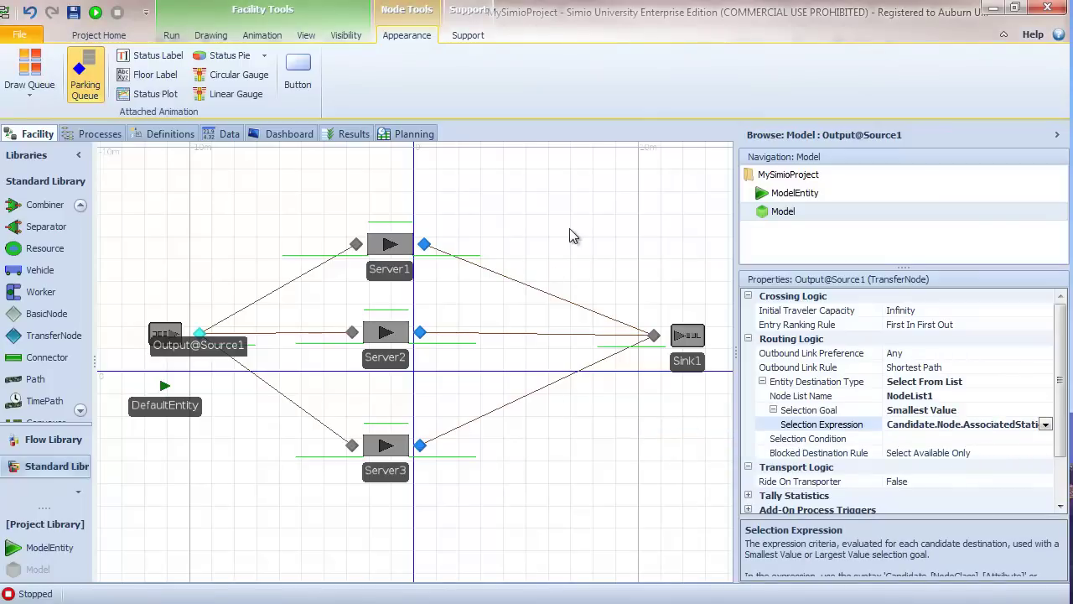
- Run the model to observe how entities are routed to the server queues with the contents-based selection expression, and stop it
key(F5)
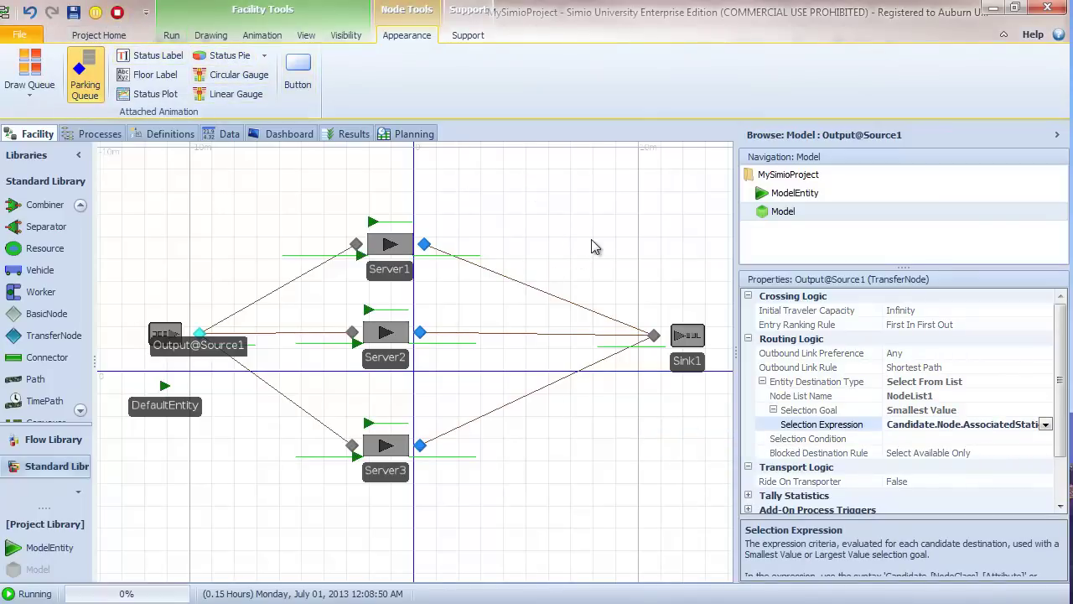
drag(591, 247, 606, 263)
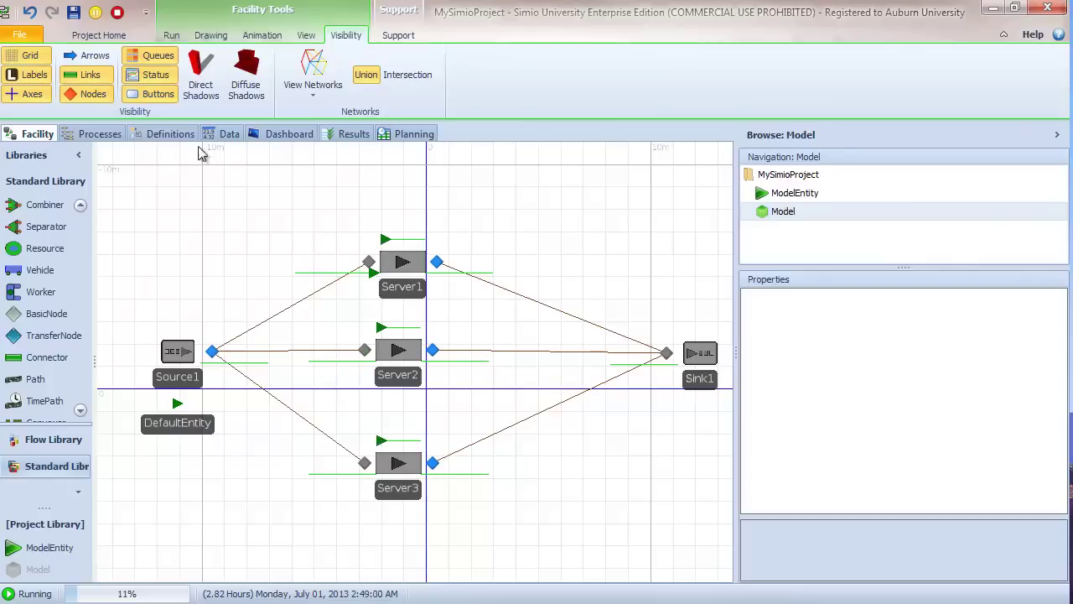
click(118, 15)
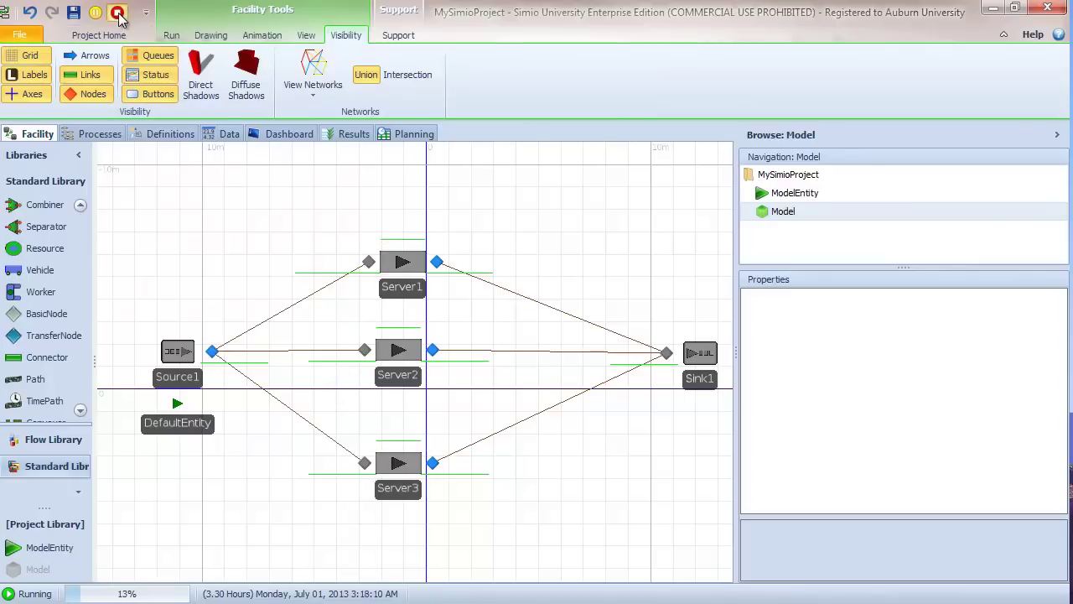
- Set the Input Buffer of Server1, Server2 and Server3 together to Infinity
click(392, 285)
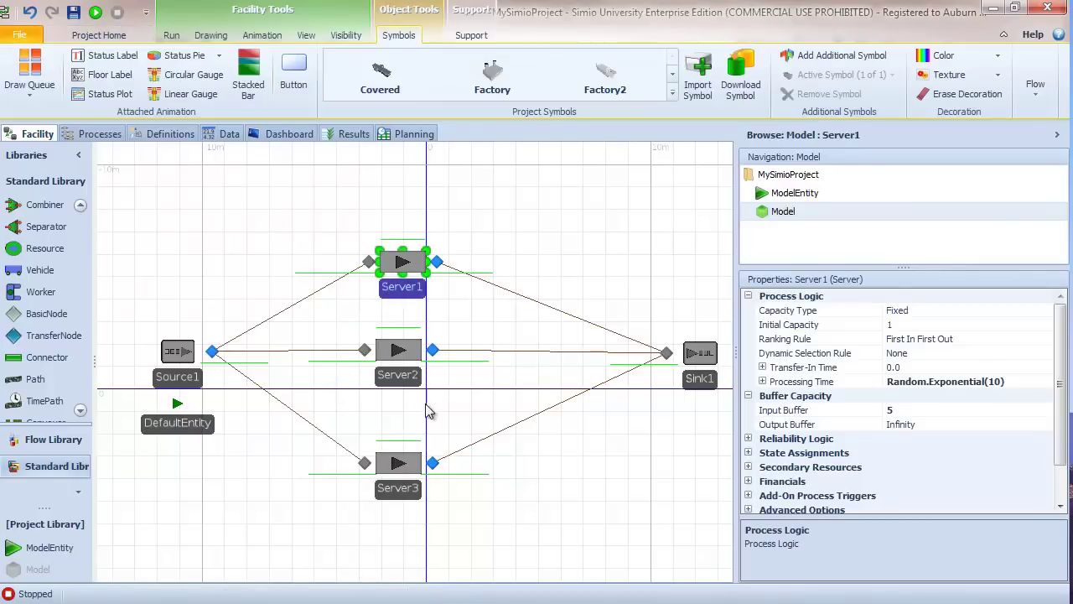
ctrl+click(399, 373)
ctrl+click(397, 465)
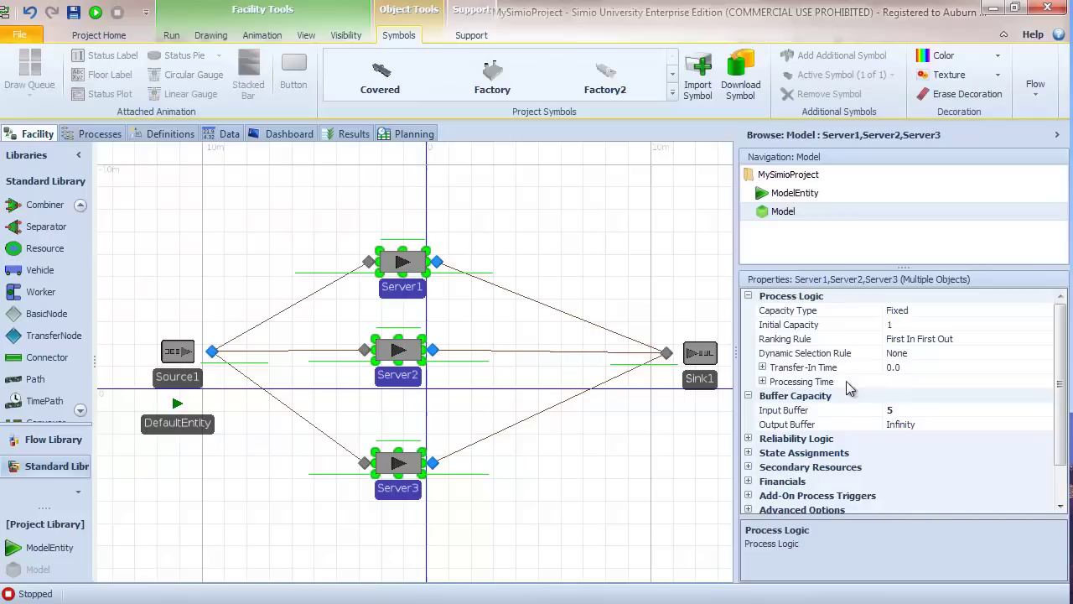
click(946, 409)
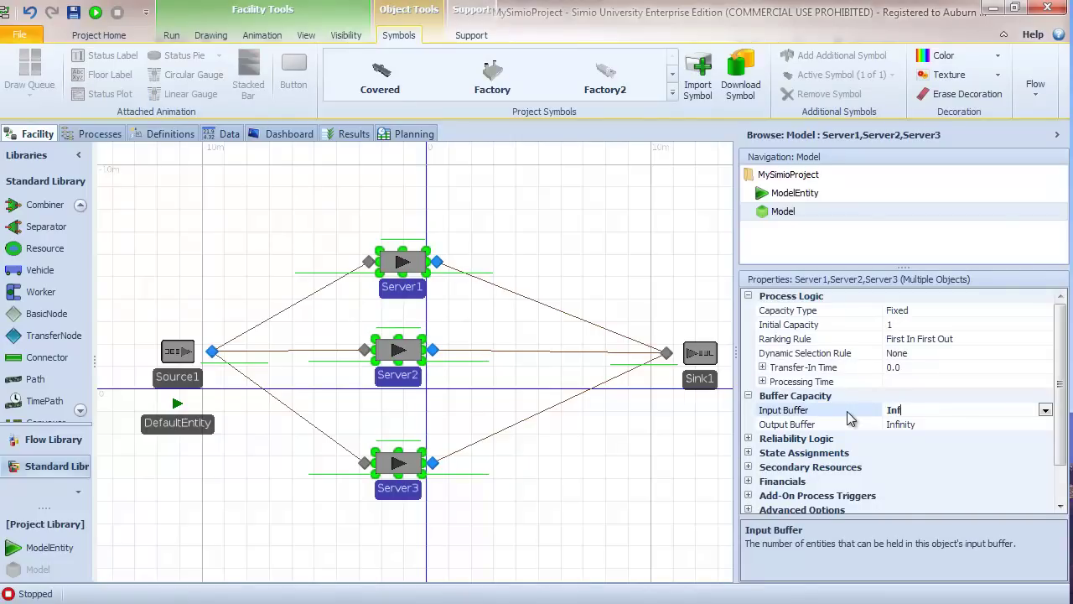
key(Return)
click(178, 209)
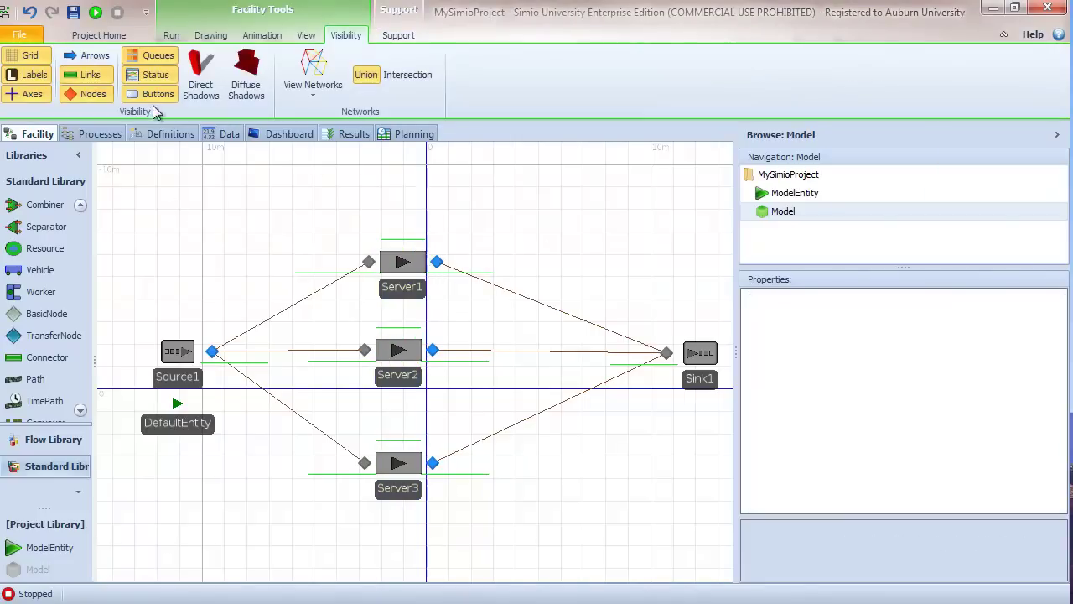
- Run the model to observe routing with infinite input buffers, stop it, and show the routing settings of Source1's output node
click(95, 13)
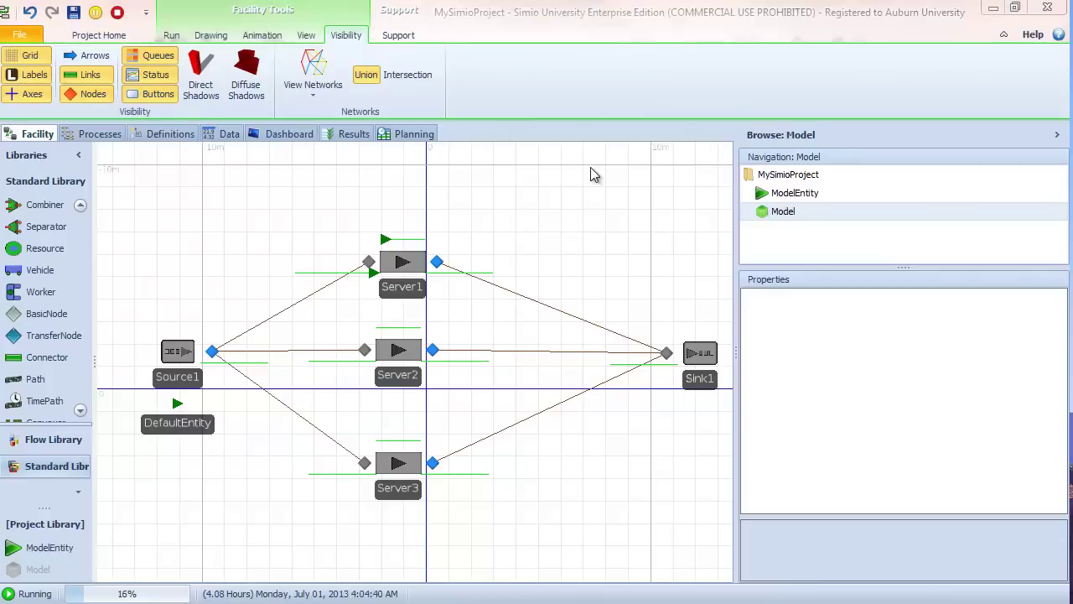
click(117, 12)
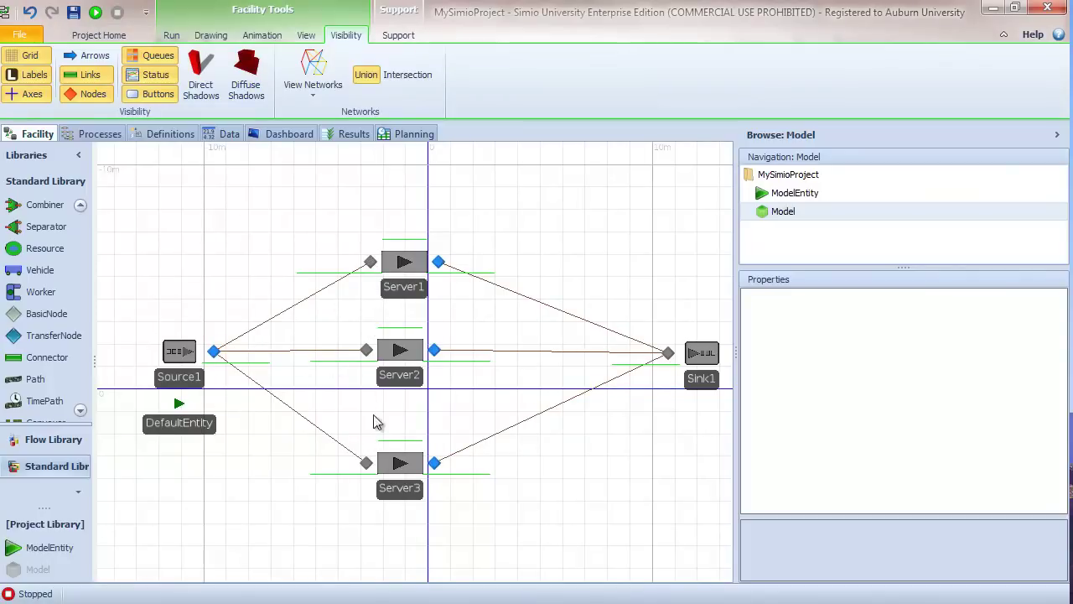
click(214, 351)
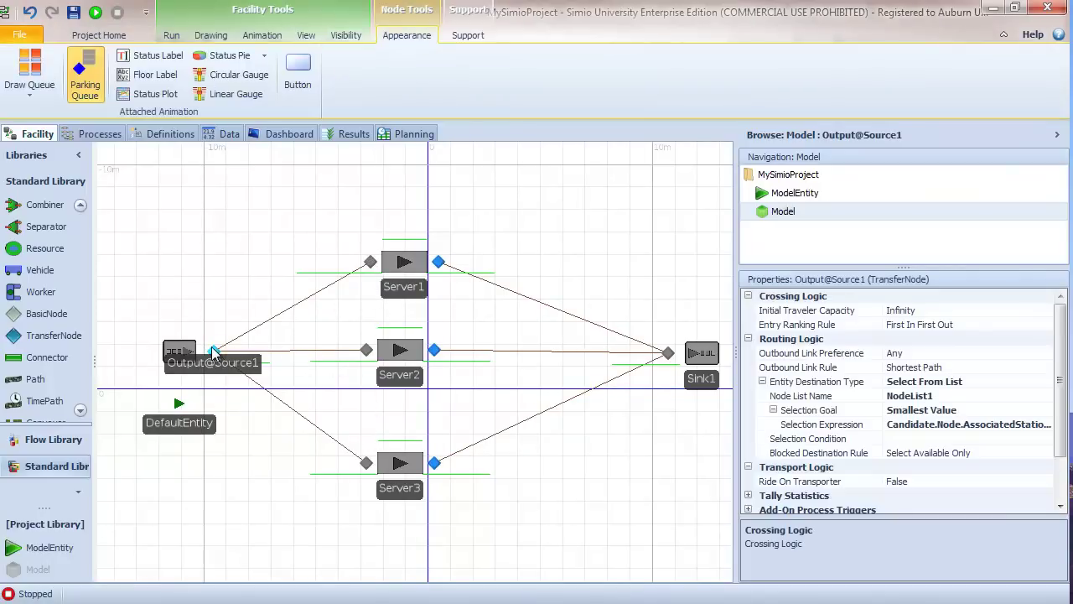